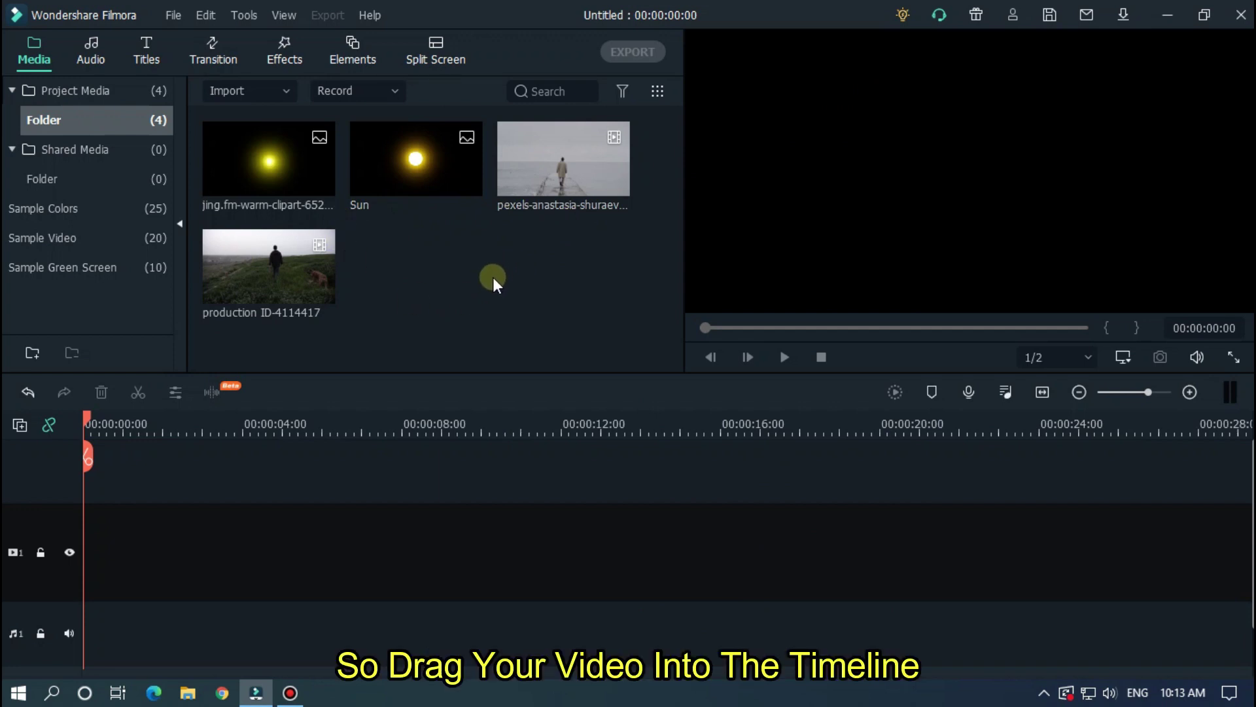
Step: Add the field walk clip to track 1 and trim it to its first six seconds (00:00:06:00)
{"action": "left_click_drag", "start_coordinate": [250, 257], "coordinate": [65, 580]}
{"action": "left_click", "coordinate": [704, 397]}
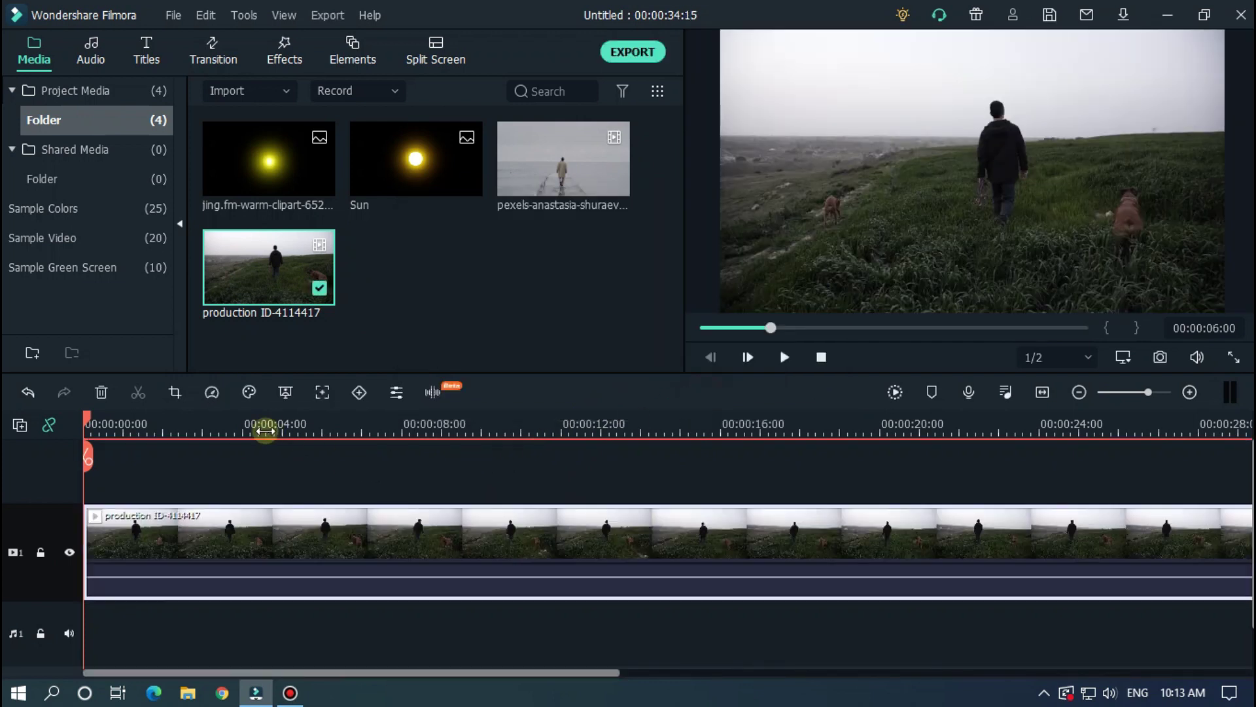
{"action": "left_click", "coordinate": [229, 424]}
{"action": "left_click_drag", "start_coordinate": [229, 424], "coordinate": [324, 423]}
{"action": "left_click", "coordinate": [321, 458]}
{"action": "key", "text": "Delete"}
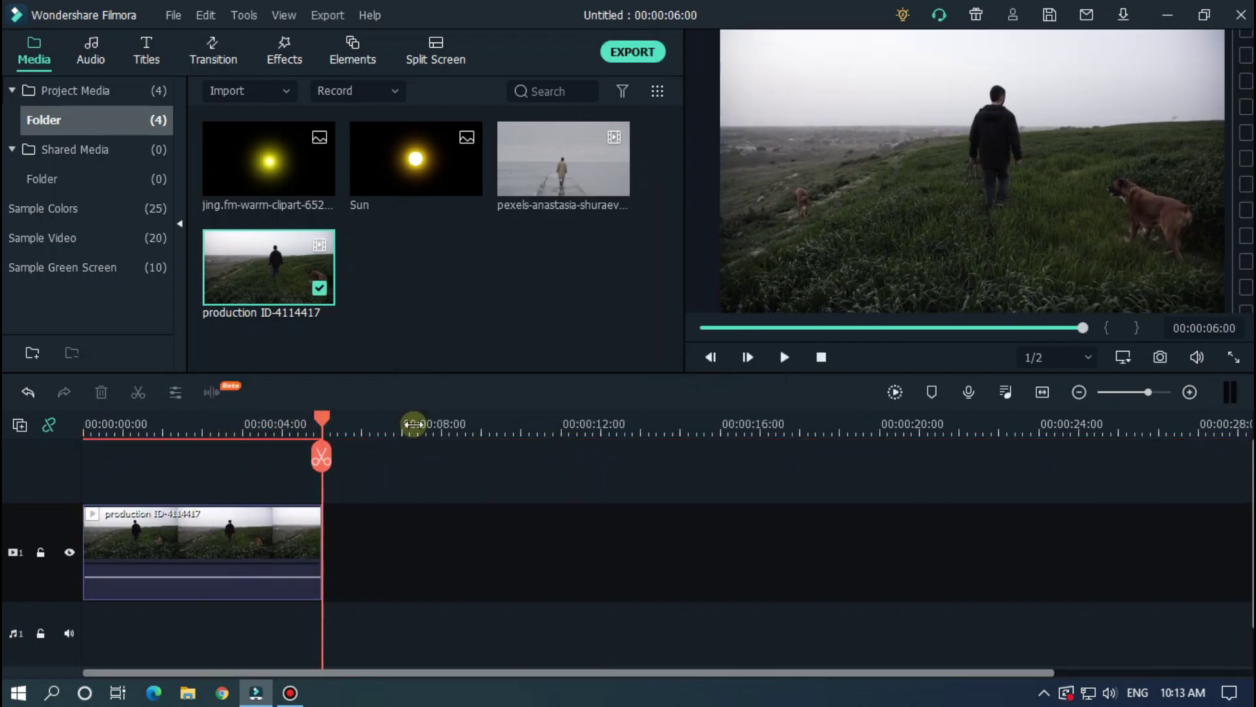
Step: Zoom the timeline in on the short clip and preview the jing.fm sun image
{"action": "key", "text": "Home"}
{"action": "left_click_drag", "start_coordinate": [230, 419], "coordinate": [635, 423]}
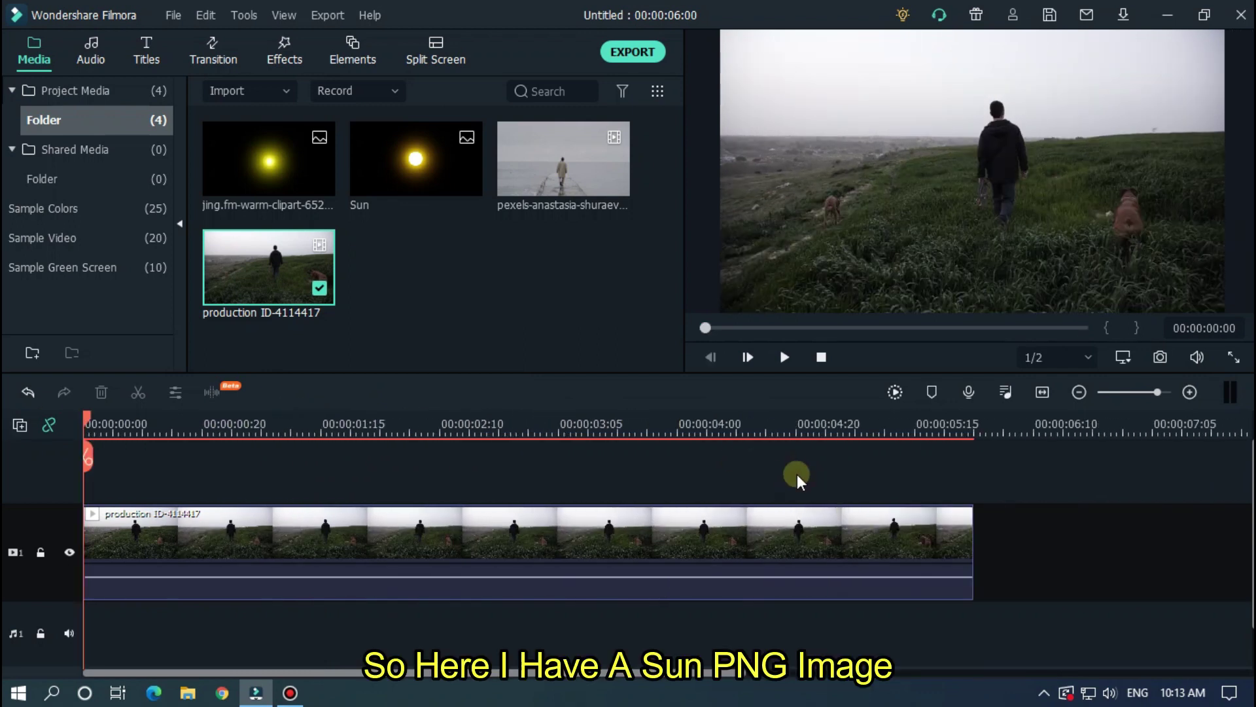
{"action": "left_click", "coordinate": [536, 329]}
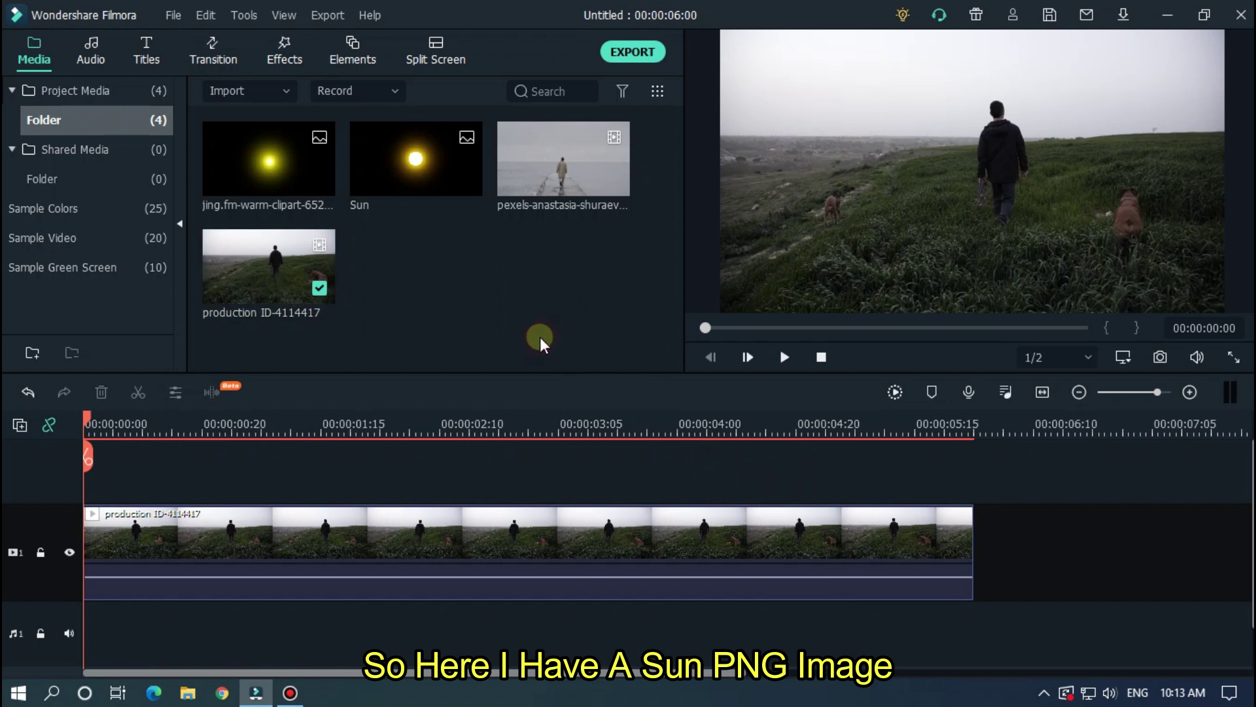
{"action": "double_click", "coordinate": [300, 161]}
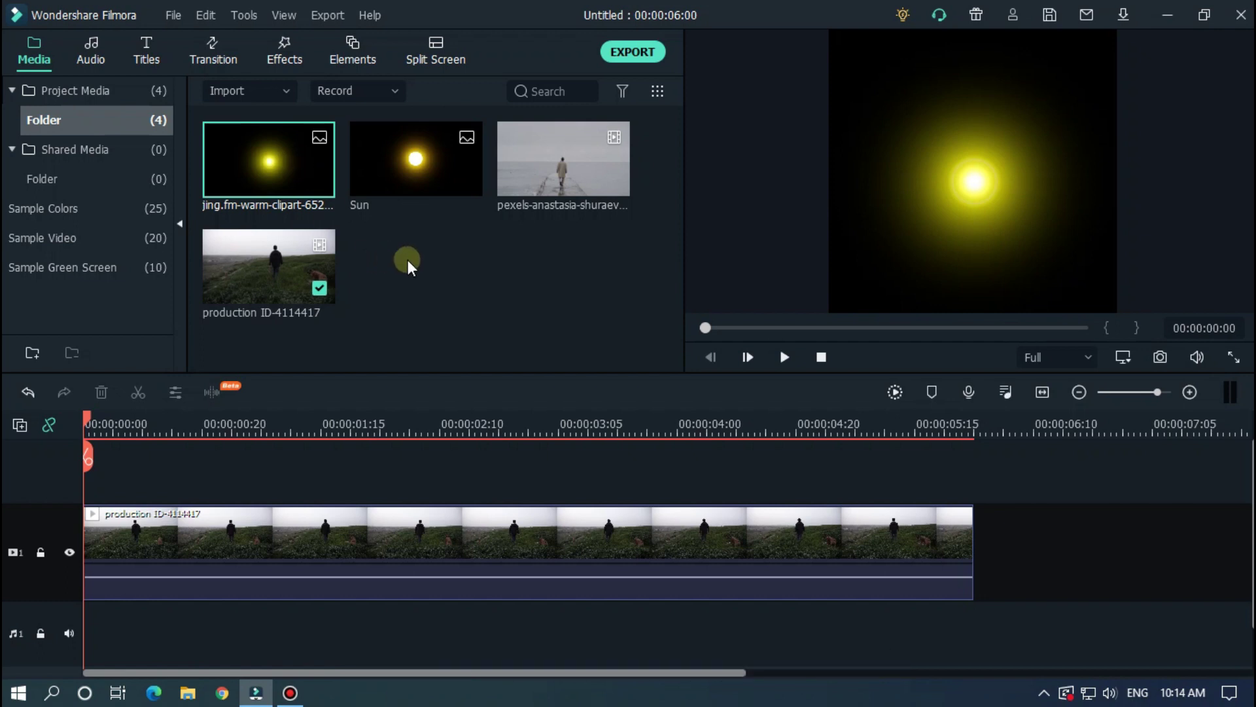
Step: Place the jing.fm sun PNG on track 2 and stretch it to the clip's six-second end
{"action": "left_click_drag", "start_coordinate": [276, 165], "coordinate": [56, 497]}
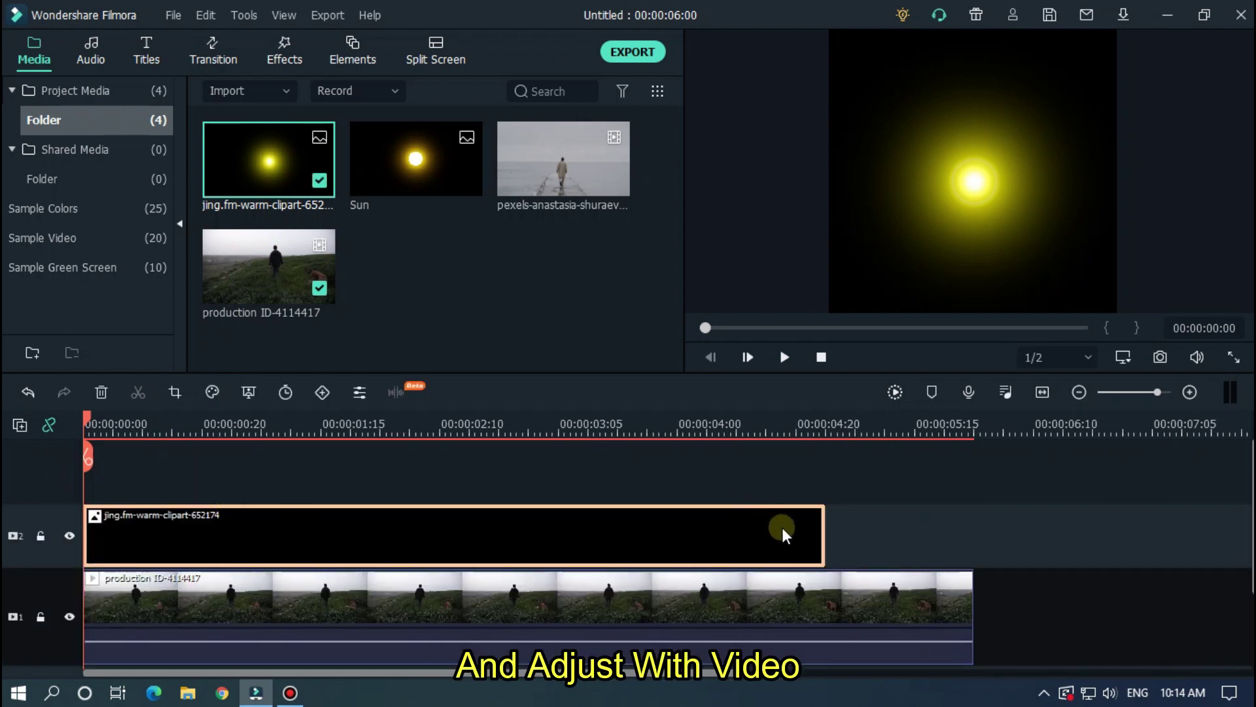
{"action": "left_click_drag", "start_coordinate": [822, 524], "coordinate": [969, 525]}
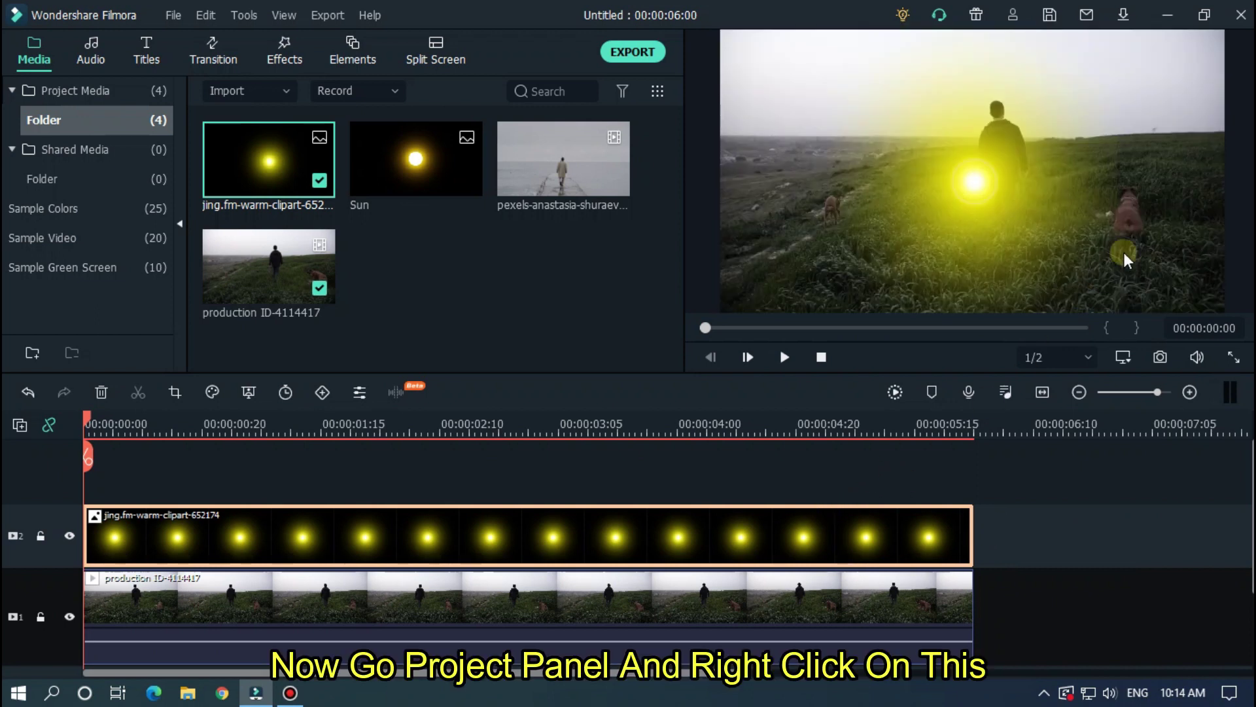
Step: Set the preview's Zoom Level to 10%
{"action": "right_click", "coordinate": [1163, 174]}
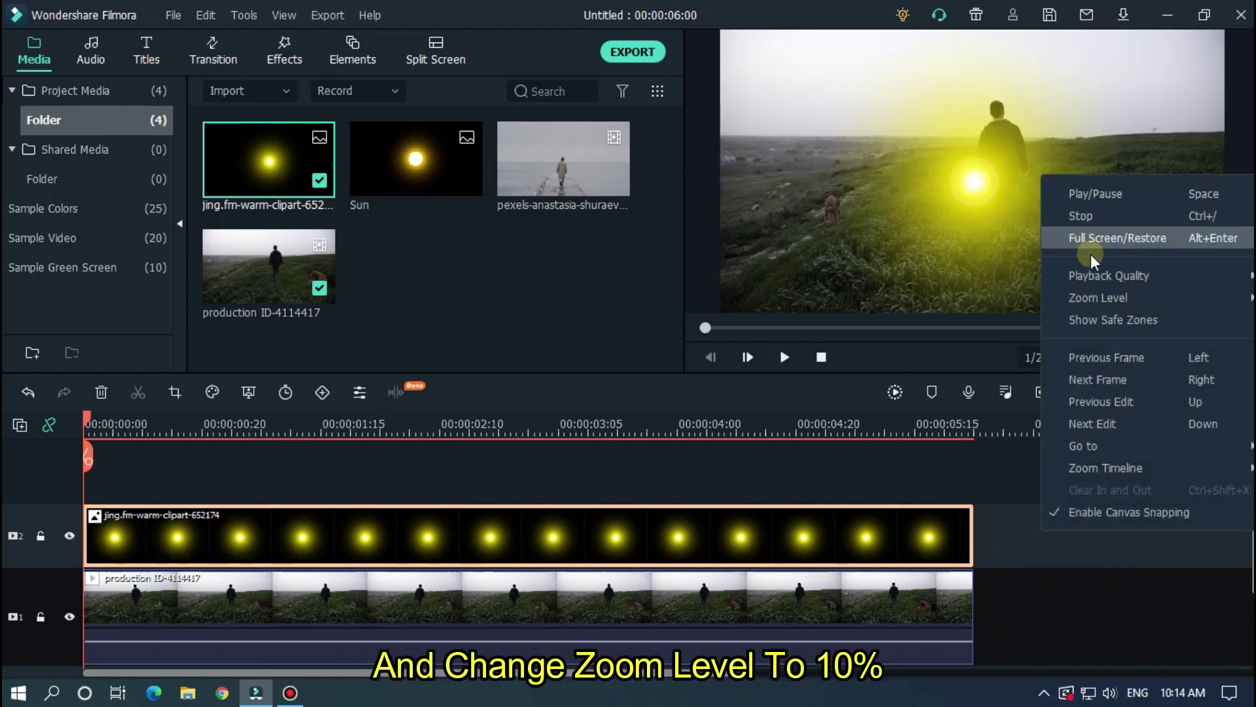
{"action": "mouse_move", "coordinate": [1092, 292]}
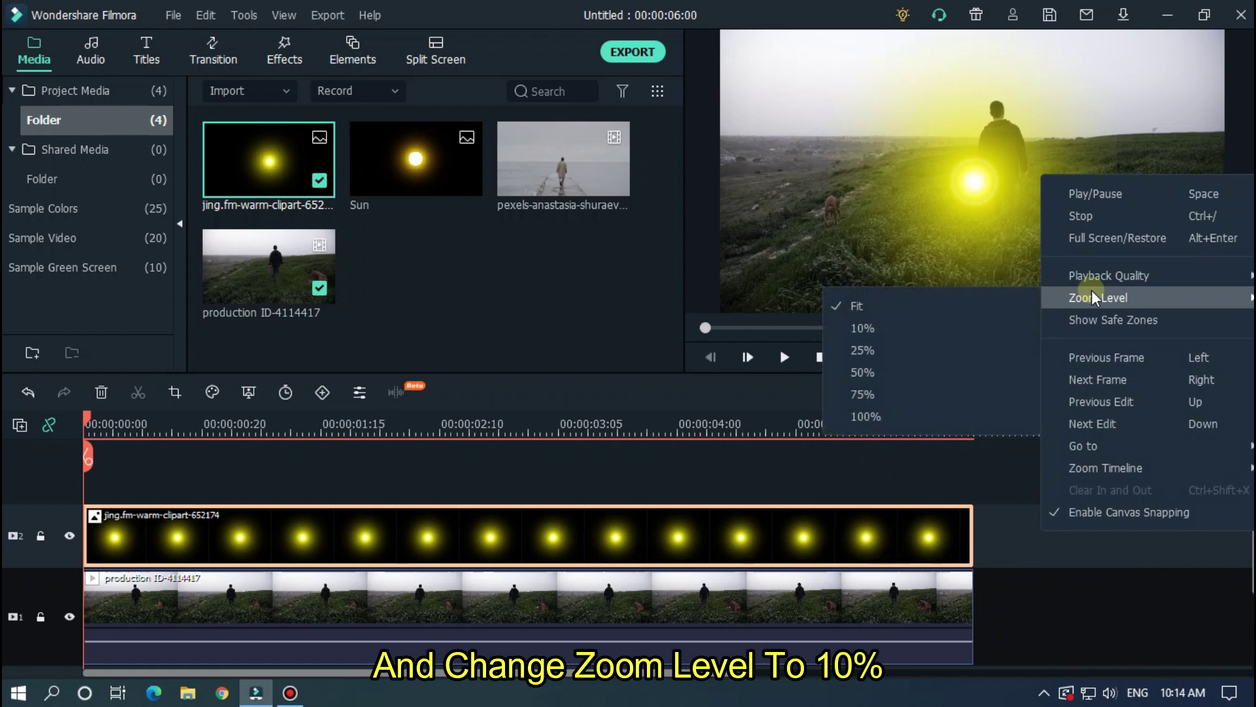
{"action": "left_click", "coordinate": [861, 323]}
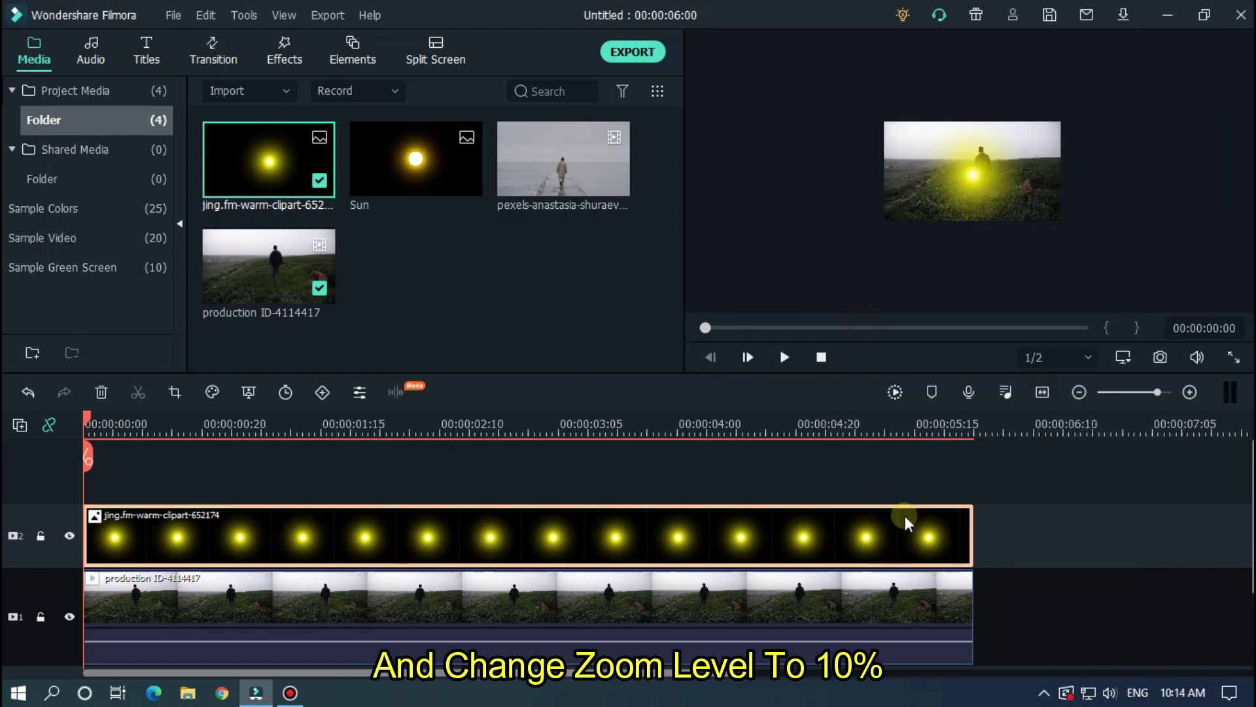
Step: Enlarge the sun overlay and move its glow to the field shot's top-left corner
{"action": "double_click", "coordinate": [520, 539]}
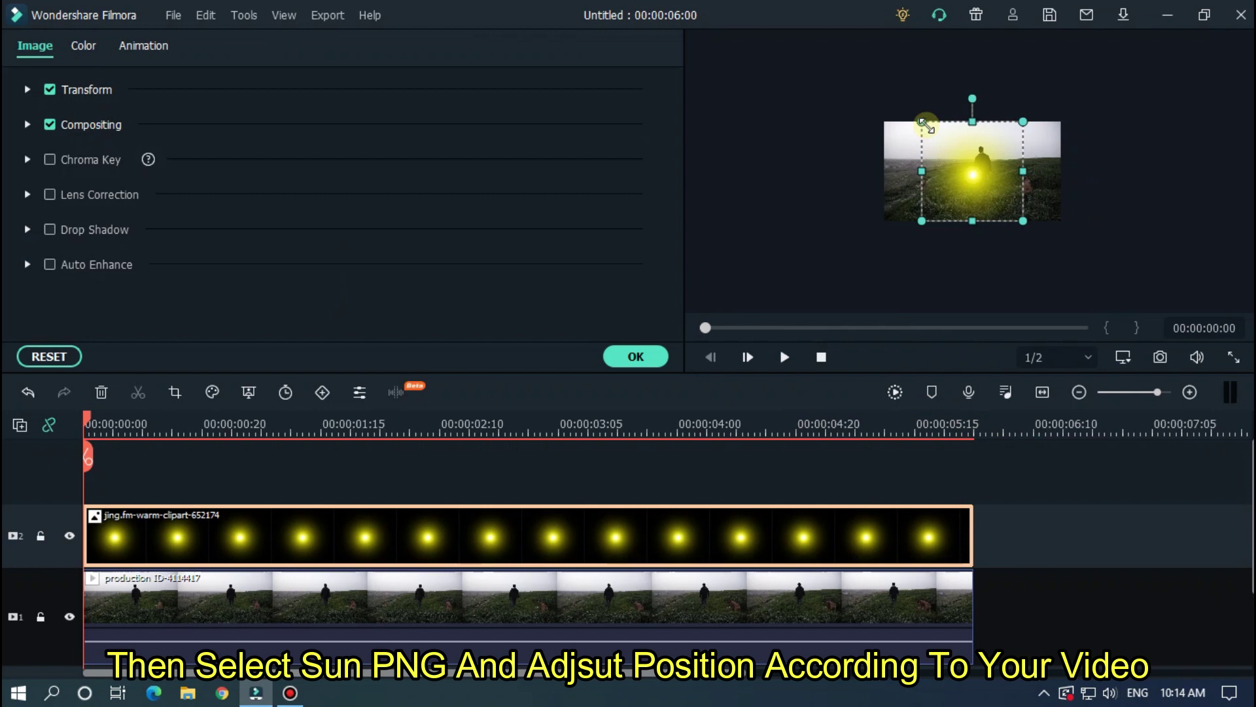
{"action": "left_click_drag", "start_coordinate": [924, 123], "coordinate": [867, 66]}
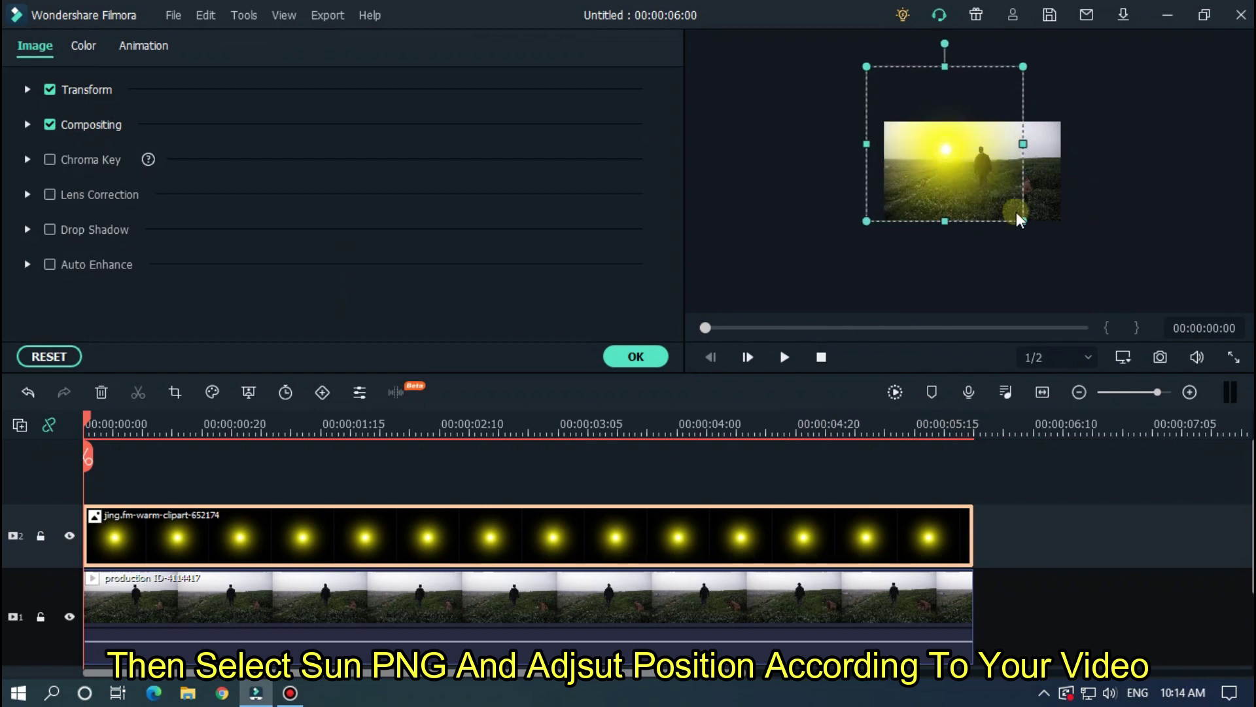
{"action": "left_click_drag", "start_coordinate": [1022, 219], "coordinate": [962, 204]}
{"action": "left_click_drag", "start_coordinate": [1029, 261], "coordinate": [1073, 268]}
{"action": "left_click_drag", "start_coordinate": [997, 261], "coordinate": [977, 235]}
{"action": "left_click_drag", "start_coordinate": [1042, 271], "coordinate": [1076, 292]}
{"action": "left_click_drag", "start_coordinate": [1020, 256], "coordinate": [1080, 297]}
{"action": "left_click_drag", "start_coordinate": [1004, 258], "coordinate": [999, 252]}
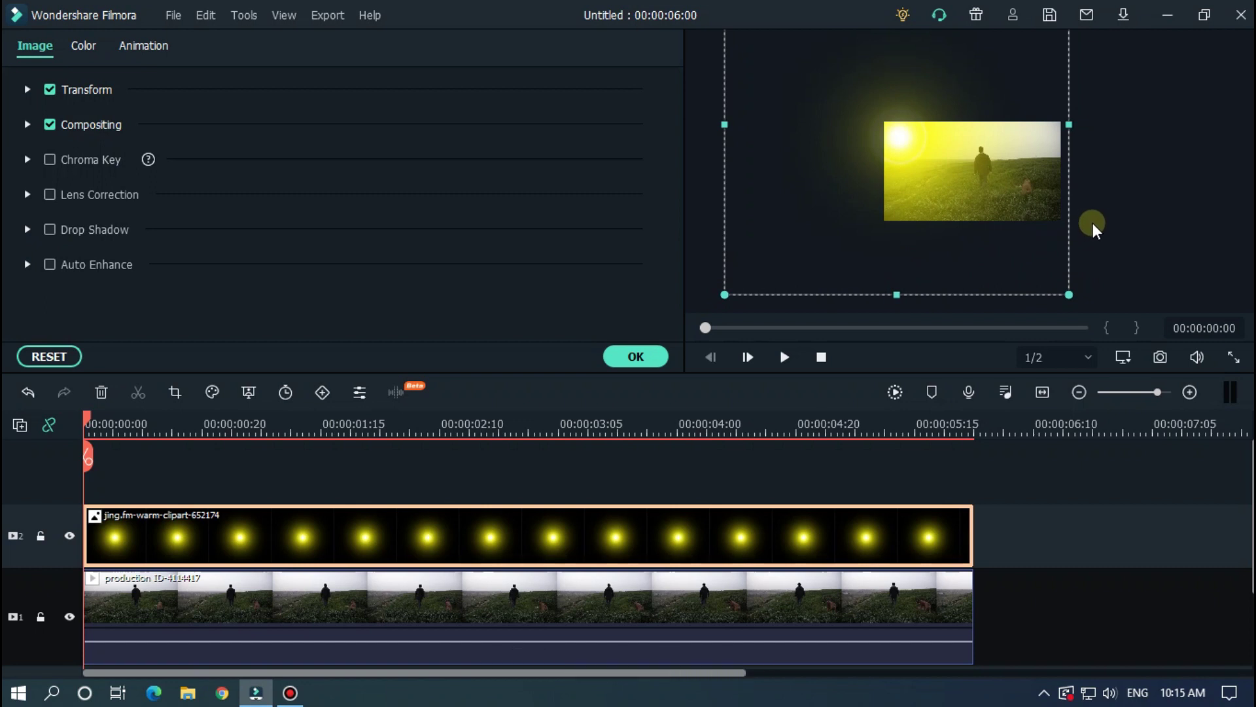
Step: Fit the preview back to its panel and play the composite to check it
{"action": "right_click", "coordinate": [1125, 159]}
{"action": "mouse_move", "coordinate": [1105, 282]}
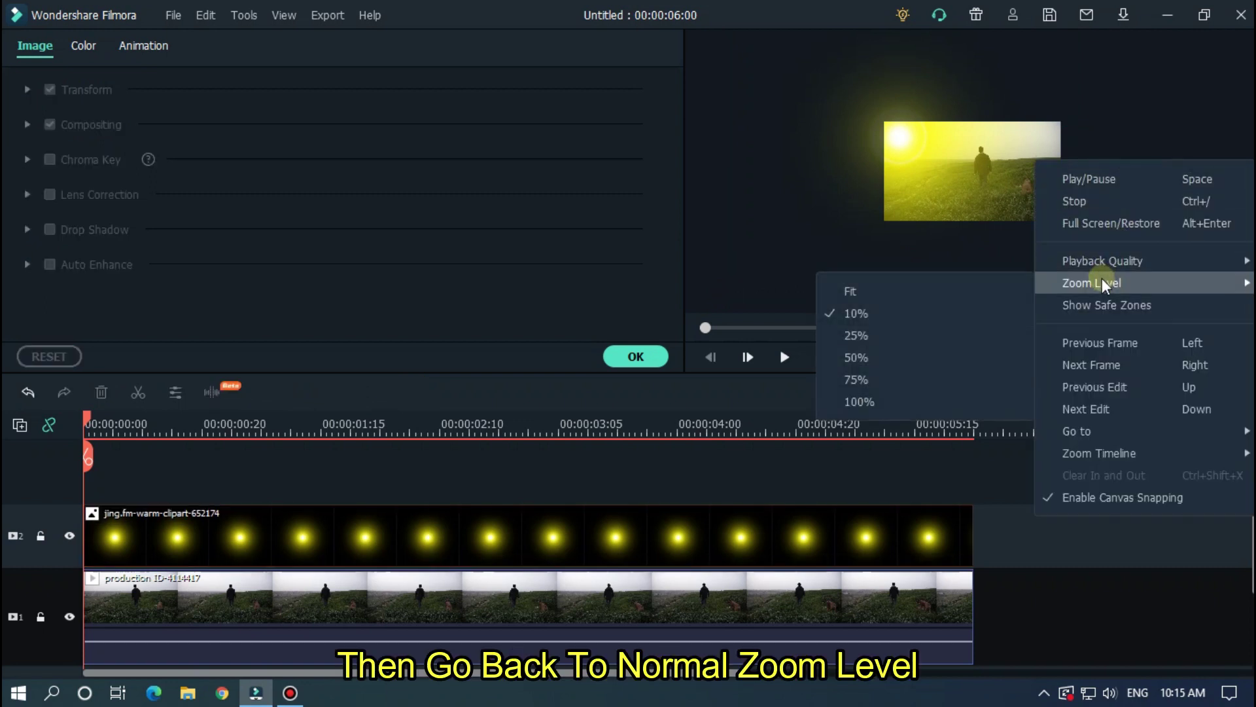
{"action": "left_click", "coordinate": [871, 288]}
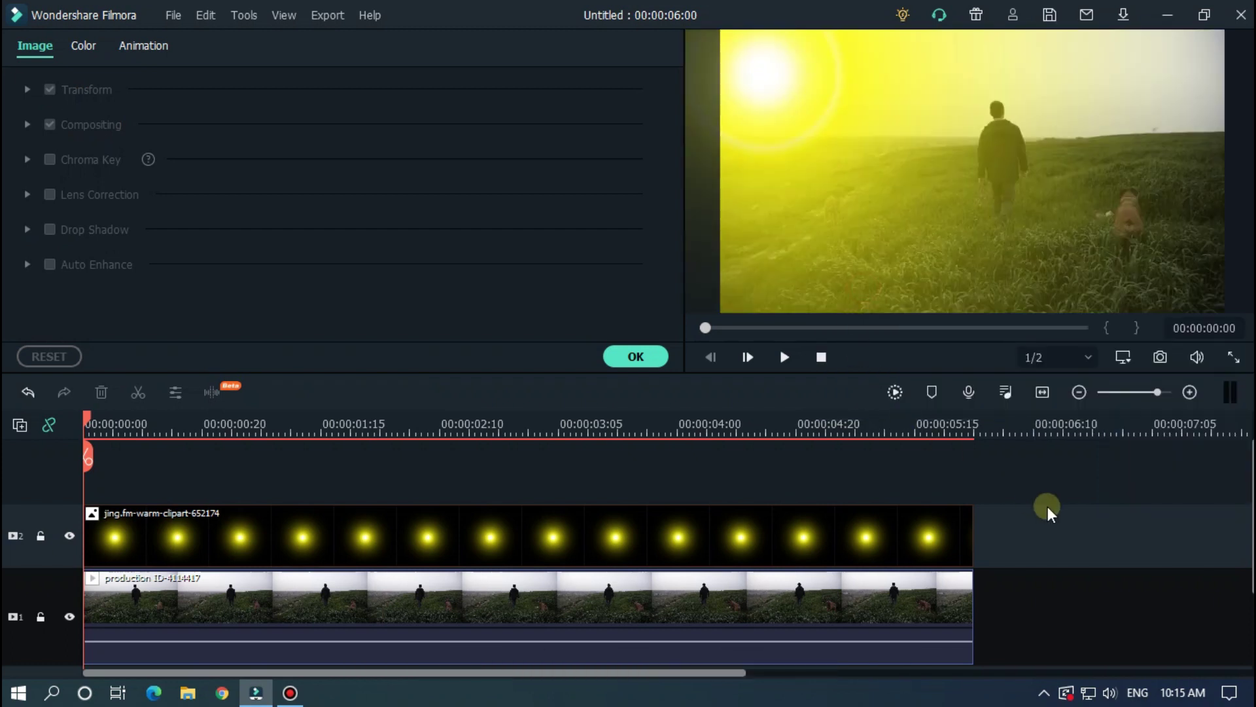
{"action": "key", "text": "space"}
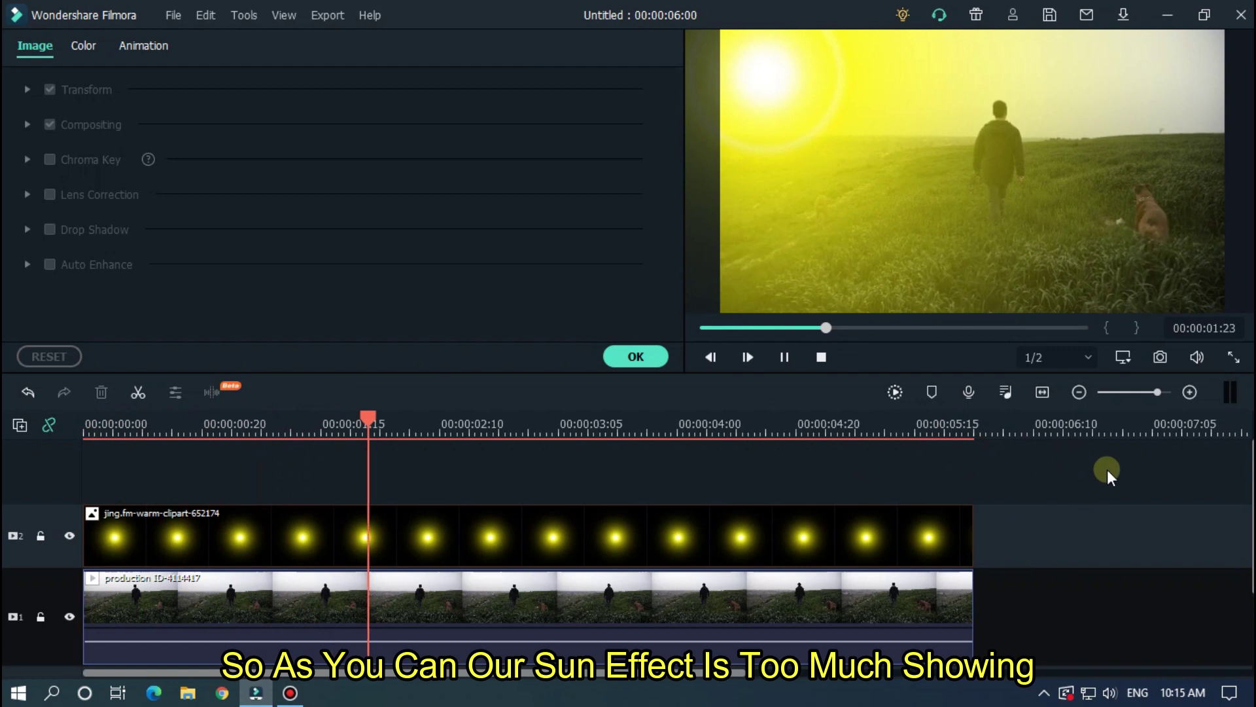
{"action": "key", "text": "space"}
Step: Set the sun clip's Compositing blending mode to Screen after comparing Linear Dodge and Overlay
{"action": "left_click", "coordinate": [636, 357]}
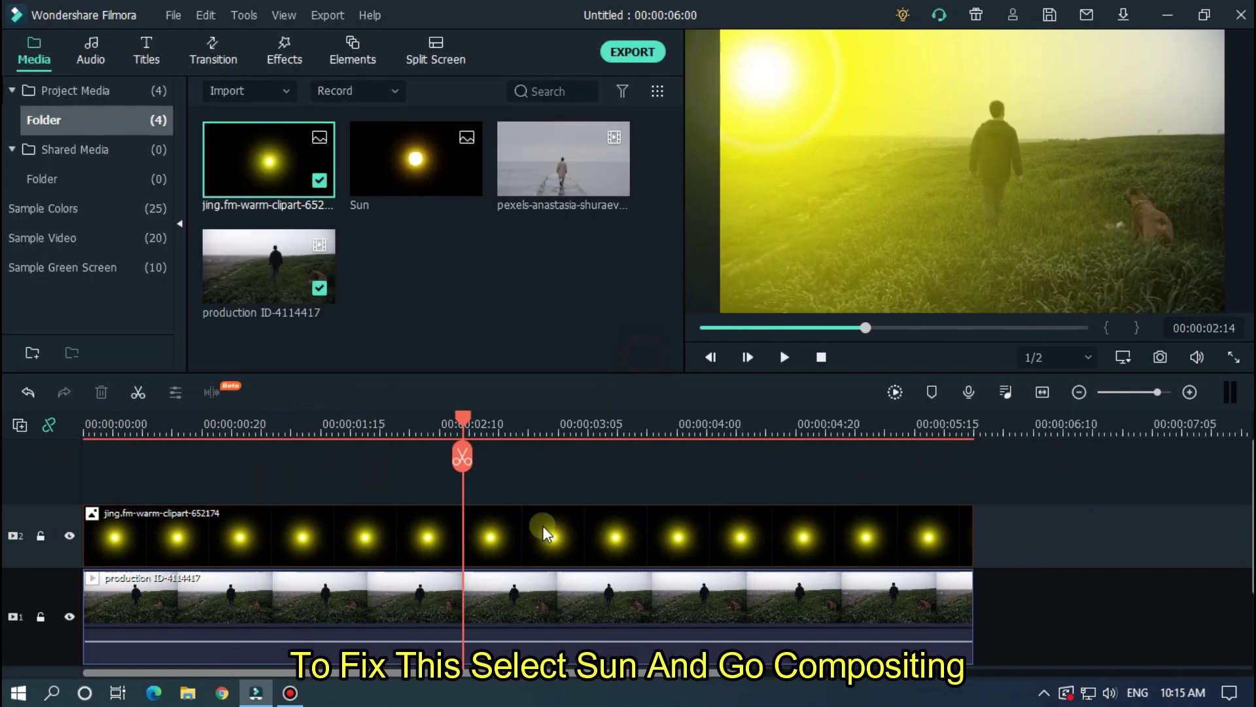
{"action": "double_click", "coordinate": [585, 525]}
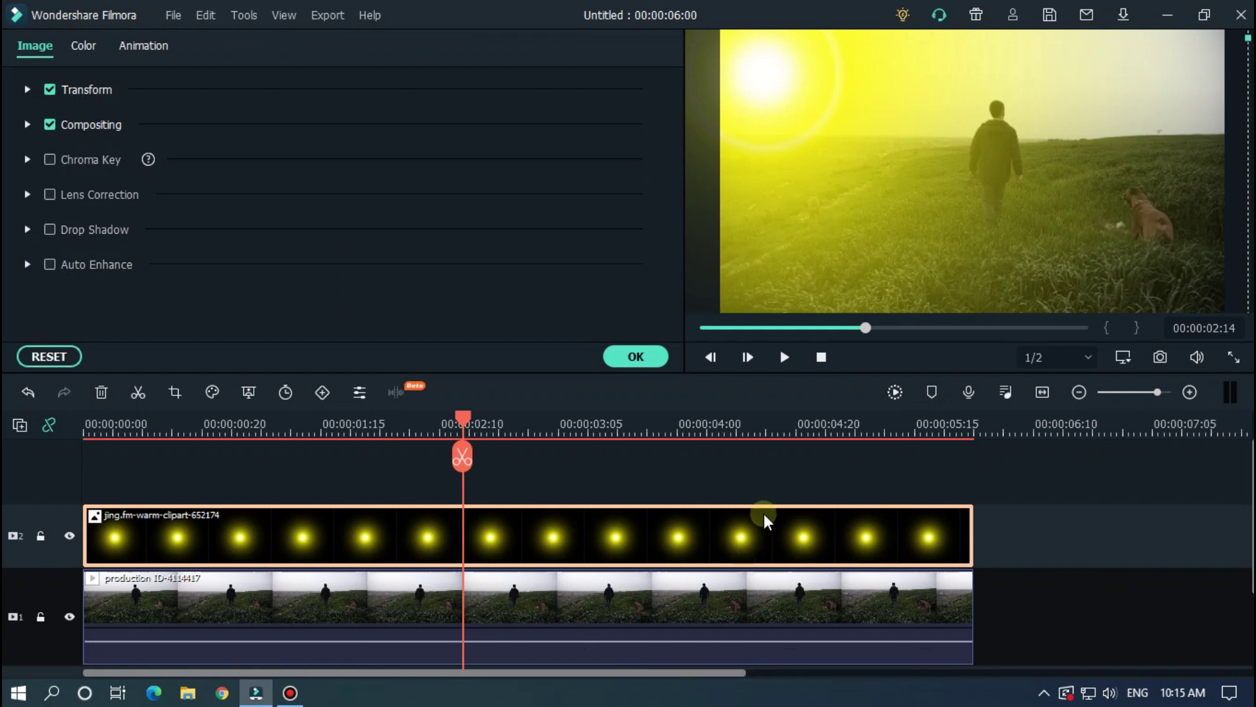
{"action": "left_click", "coordinate": [27, 124]}
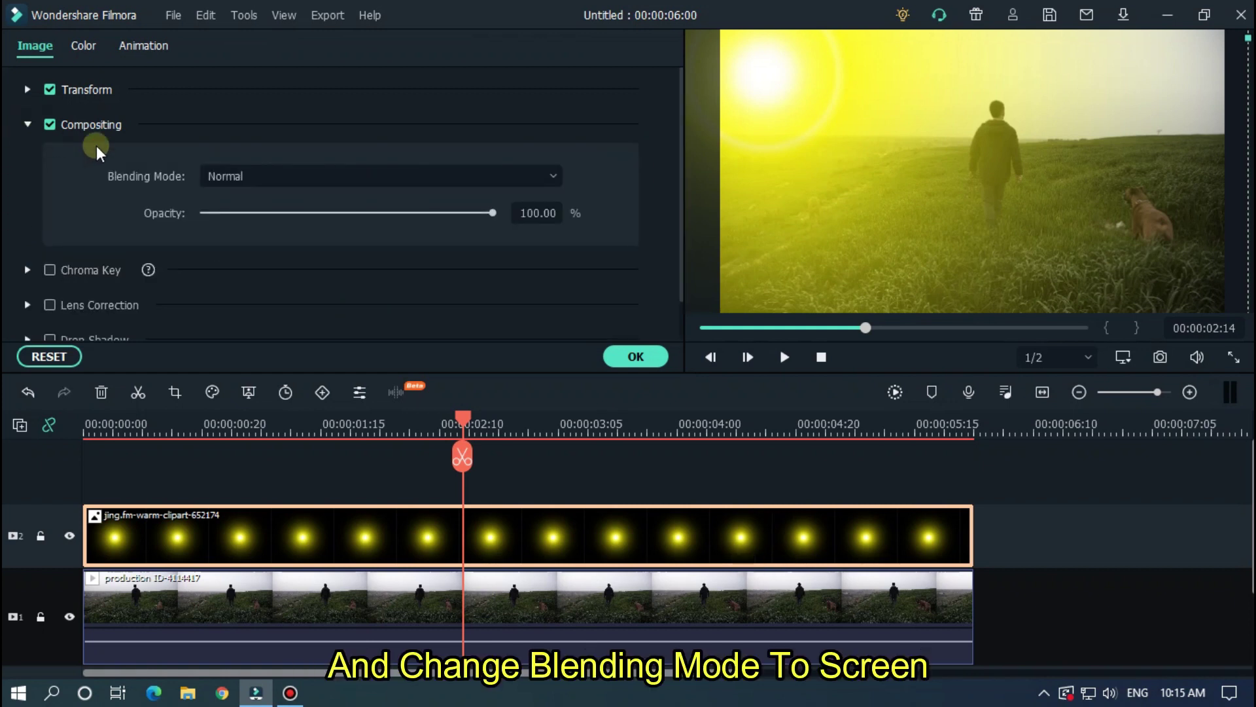
{"action": "left_click", "coordinate": [280, 176]}
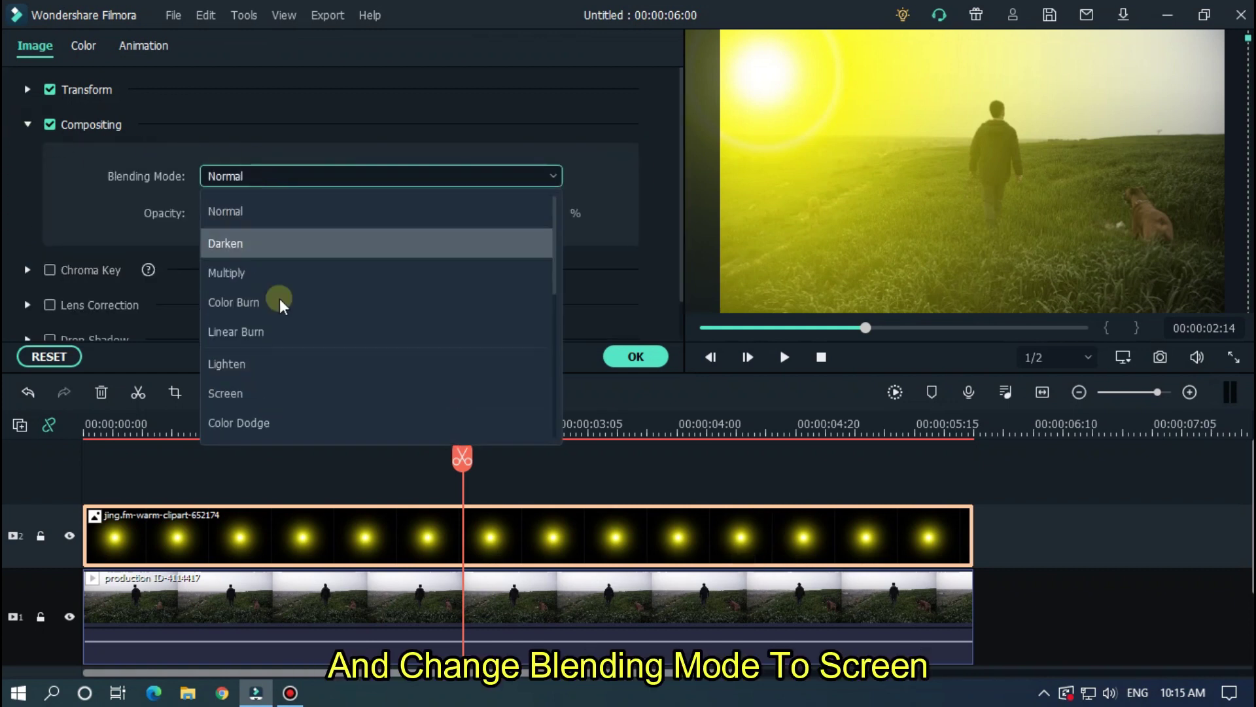
{"action": "left_click", "coordinate": [247, 392]}
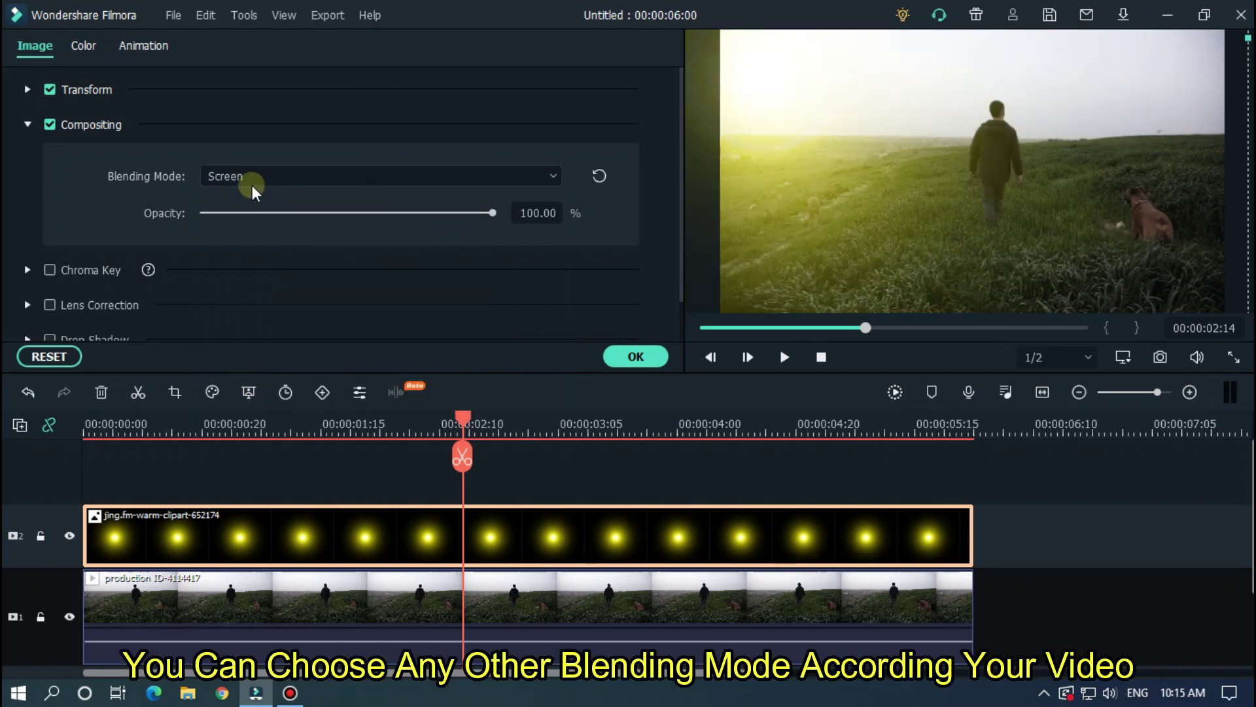
{"action": "left_click", "coordinate": [269, 176]}
{"action": "scroll", "coordinate": [288, 334], "scroll_direction": "down", "scroll_amount": 2}
{"action": "left_click", "coordinate": [248, 388]}
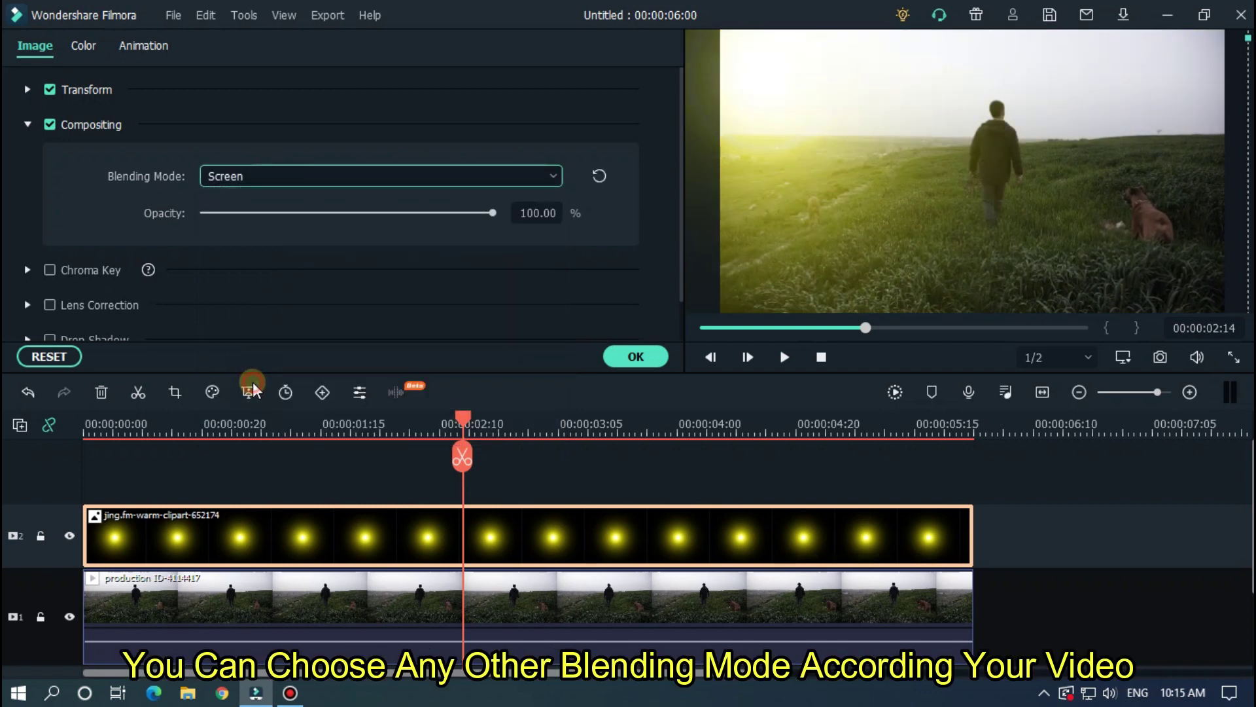
{"action": "left_click", "coordinate": [317, 176]}
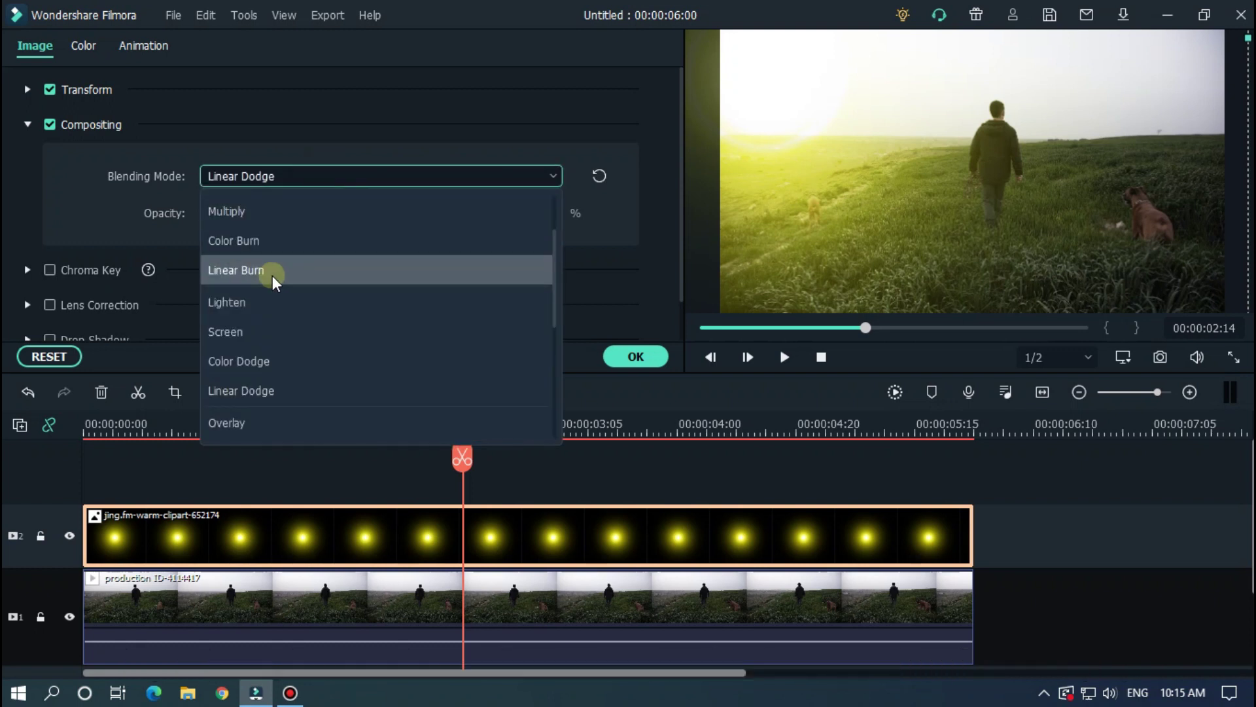
{"action": "left_click", "coordinate": [247, 427]}
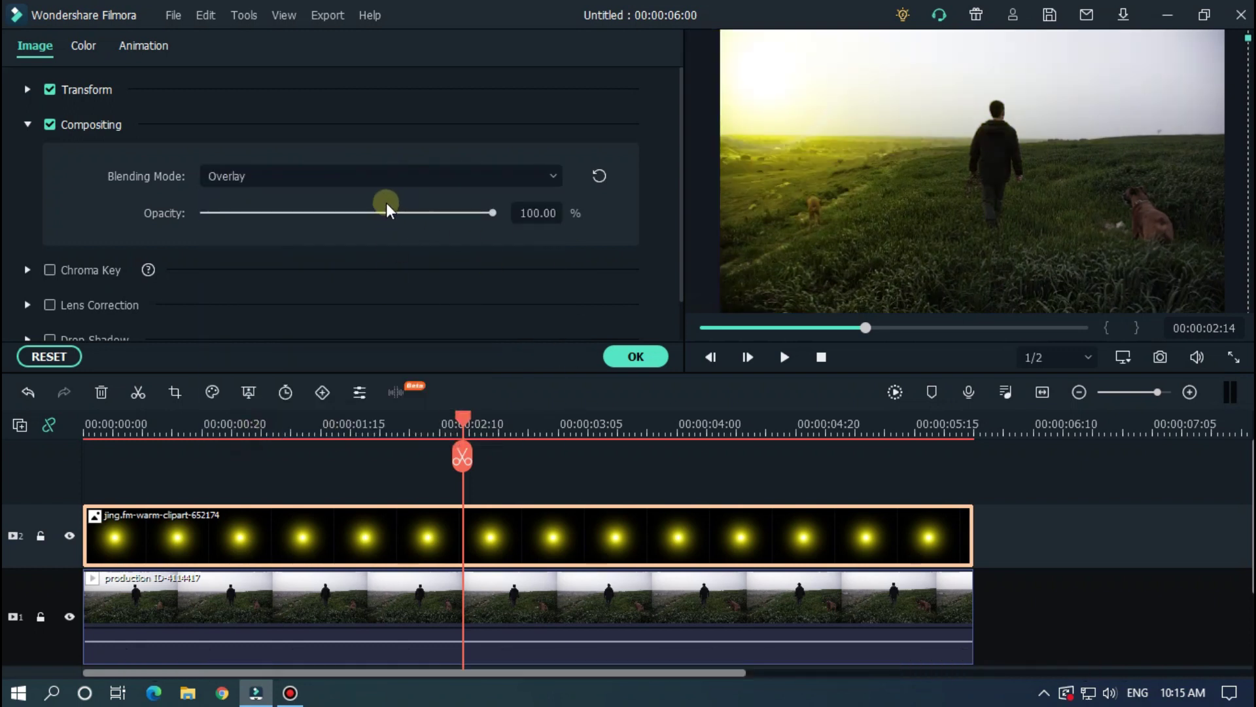
{"action": "left_click", "coordinate": [325, 174]}
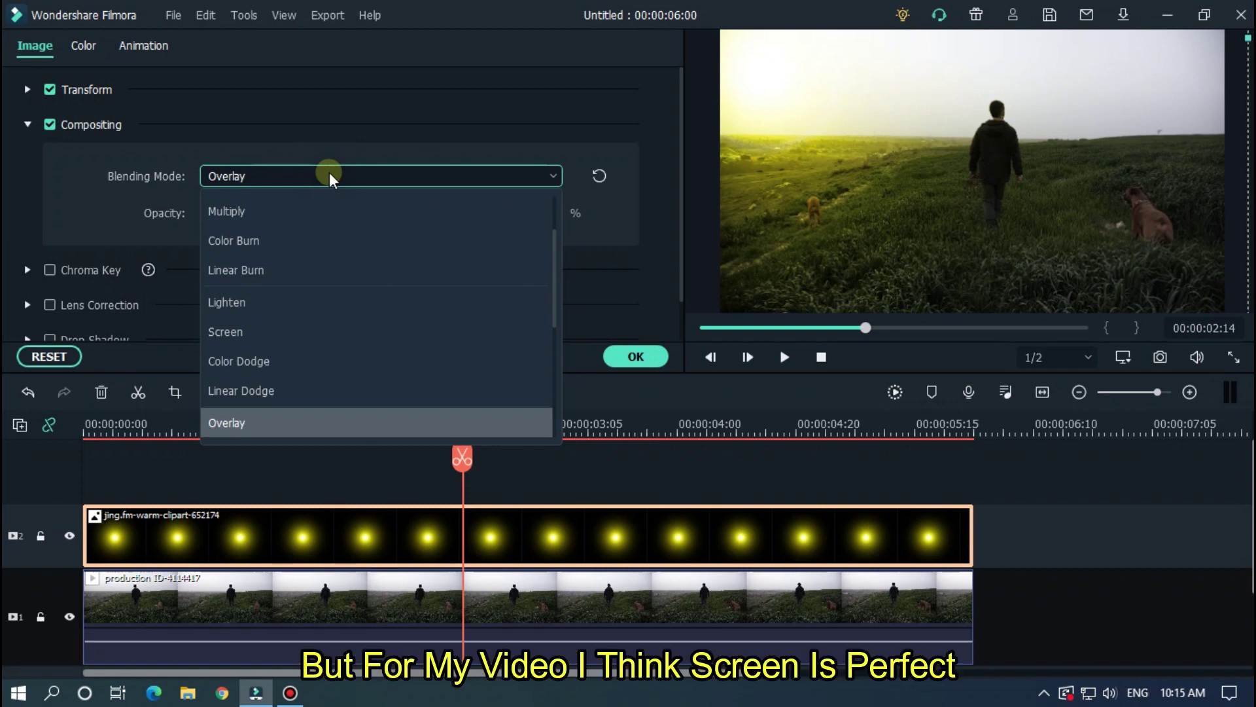
{"action": "left_click", "coordinate": [277, 337]}
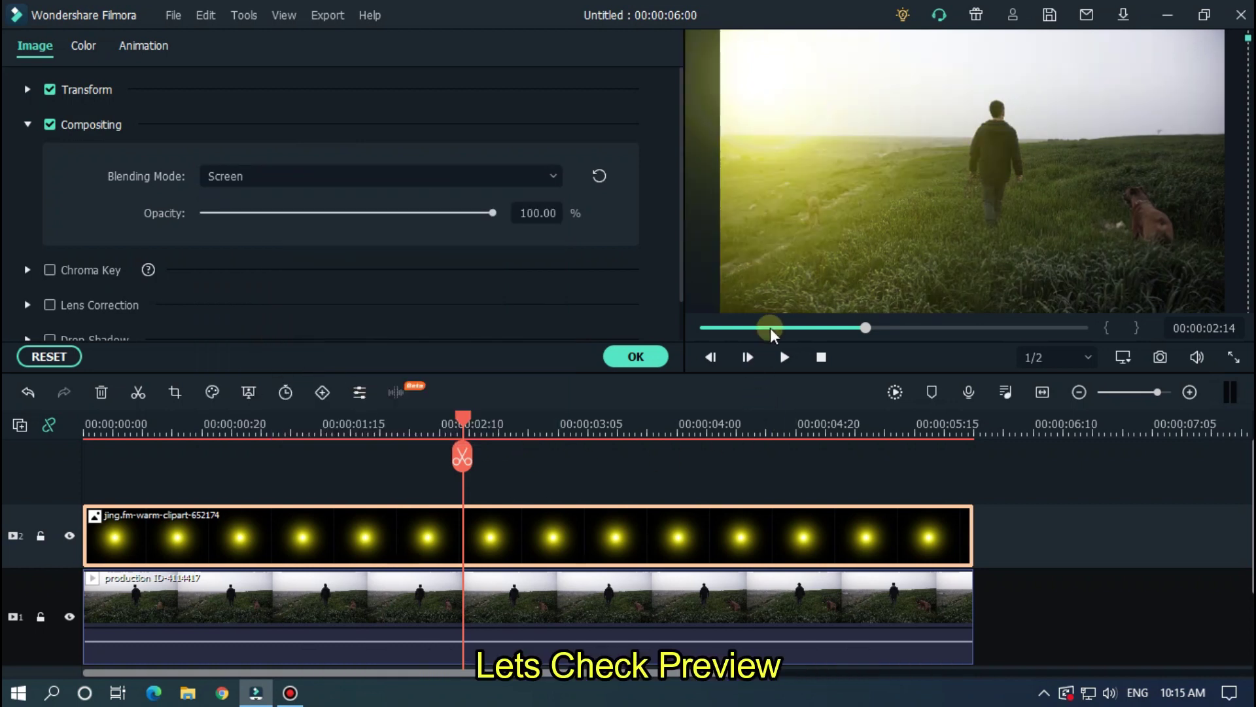
Step: Confirm the sun's Screen blend settings, rewind to the start and select the field-walk clip
{"action": "key", "text": "space"}
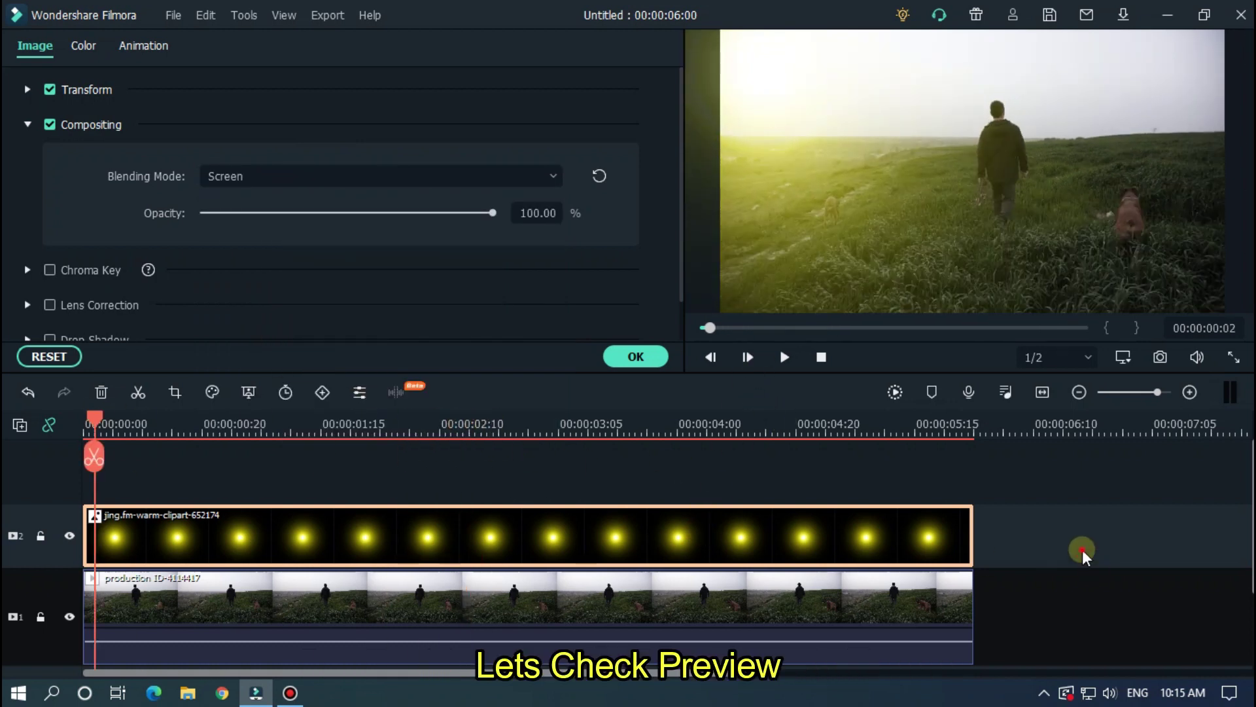
{"action": "left_click", "coordinate": [1082, 550]}
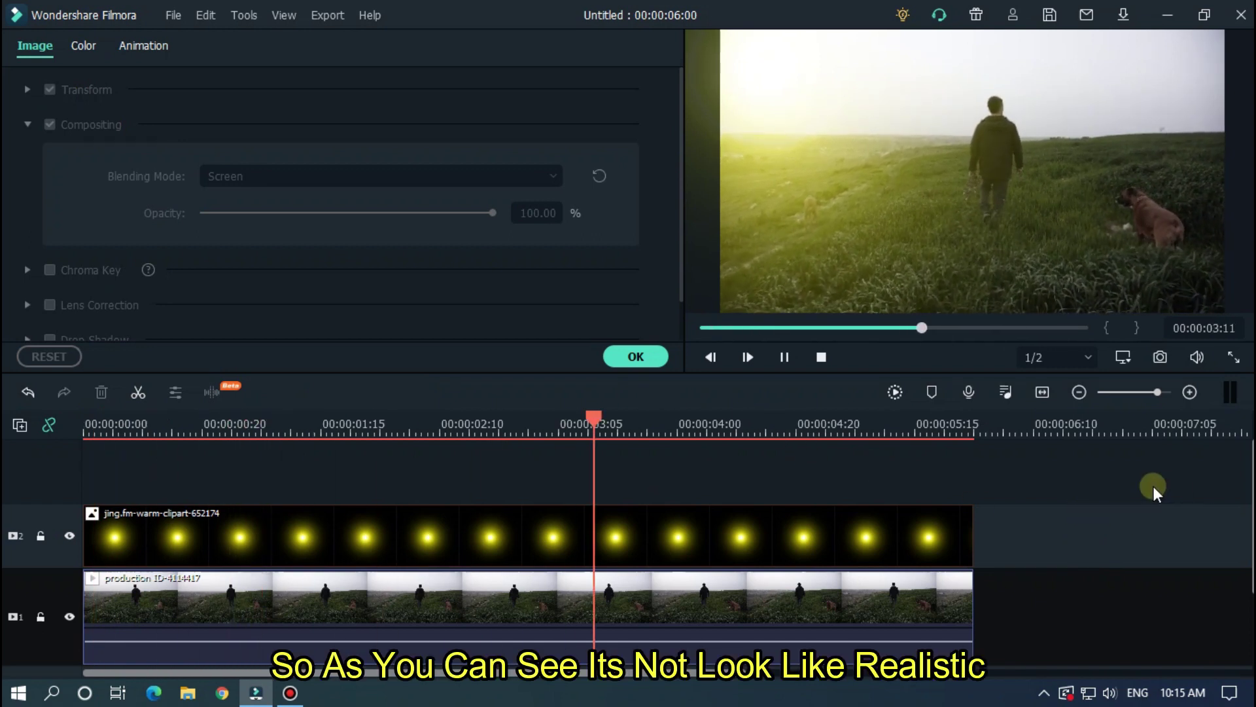
{"action": "left_click", "coordinate": [666, 356]}
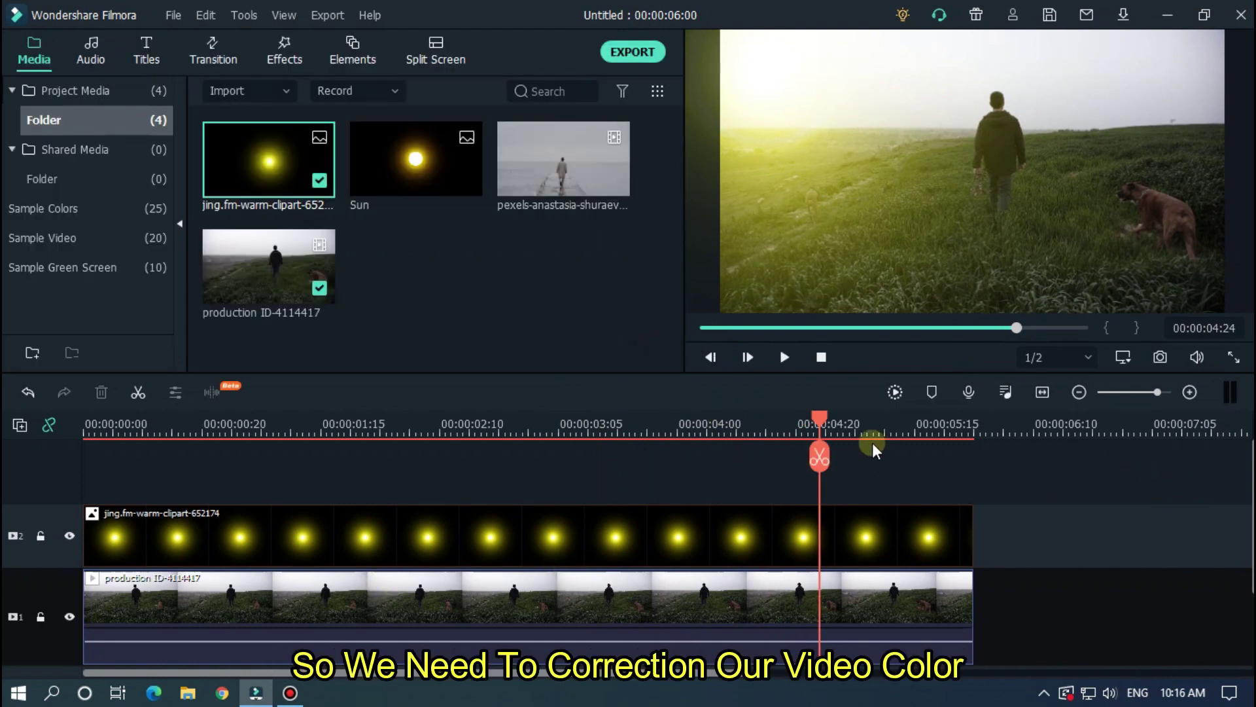
{"action": "left_click_drag", "start_coordinate": [824, 430], "coordinate": [10, 471]}
{"action": "left_click", "coordinate": [544, 603]}
{"action": "left_click", "coordinate": [490, 605]}
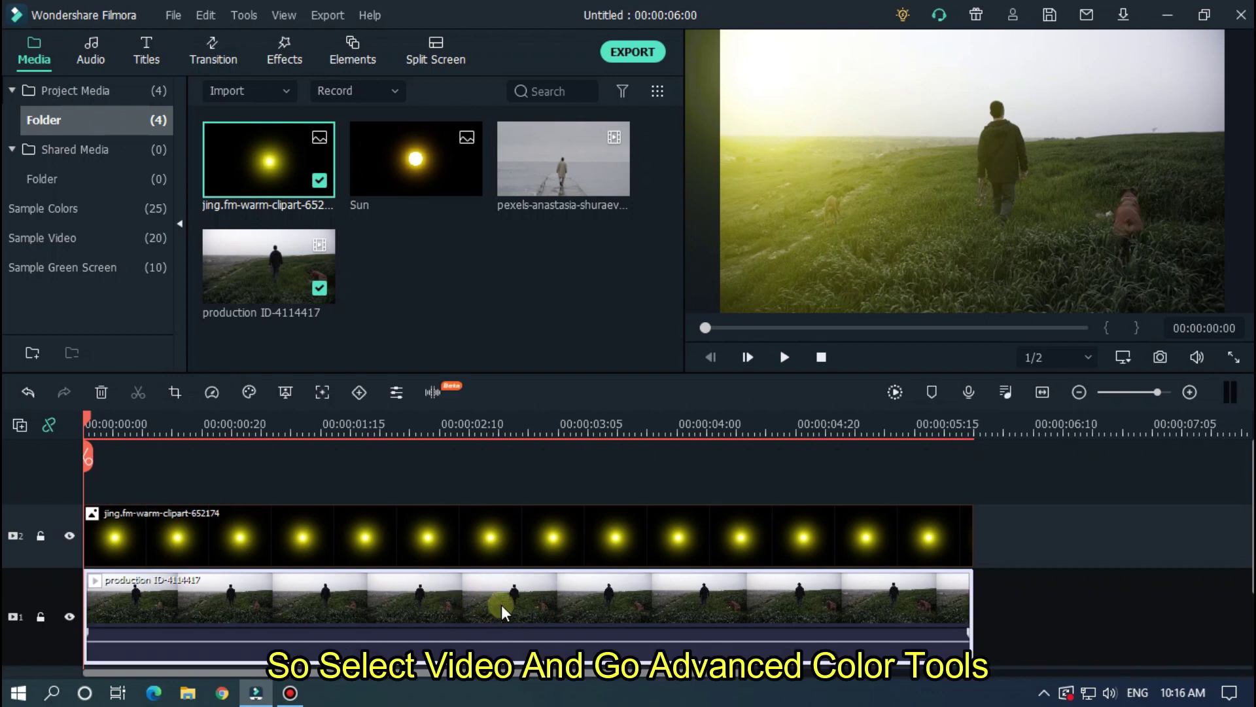
{"action": "left_click", "coordinate": [249, 395]}
Step: Apply the Warm Max colour correction preset to the field-walk clip and play it back
{"action": "left_click", "coordinate": [269, 422]}
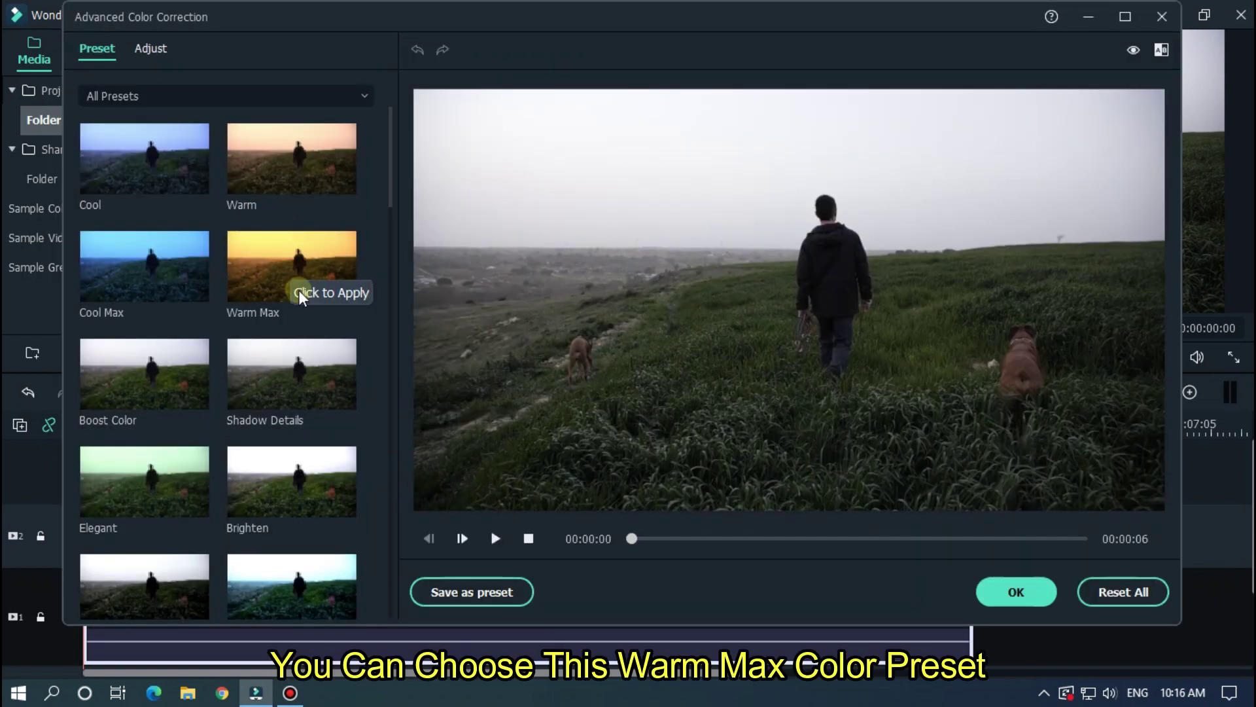
{"action": "left_click", "coordinate": [286, 281]}
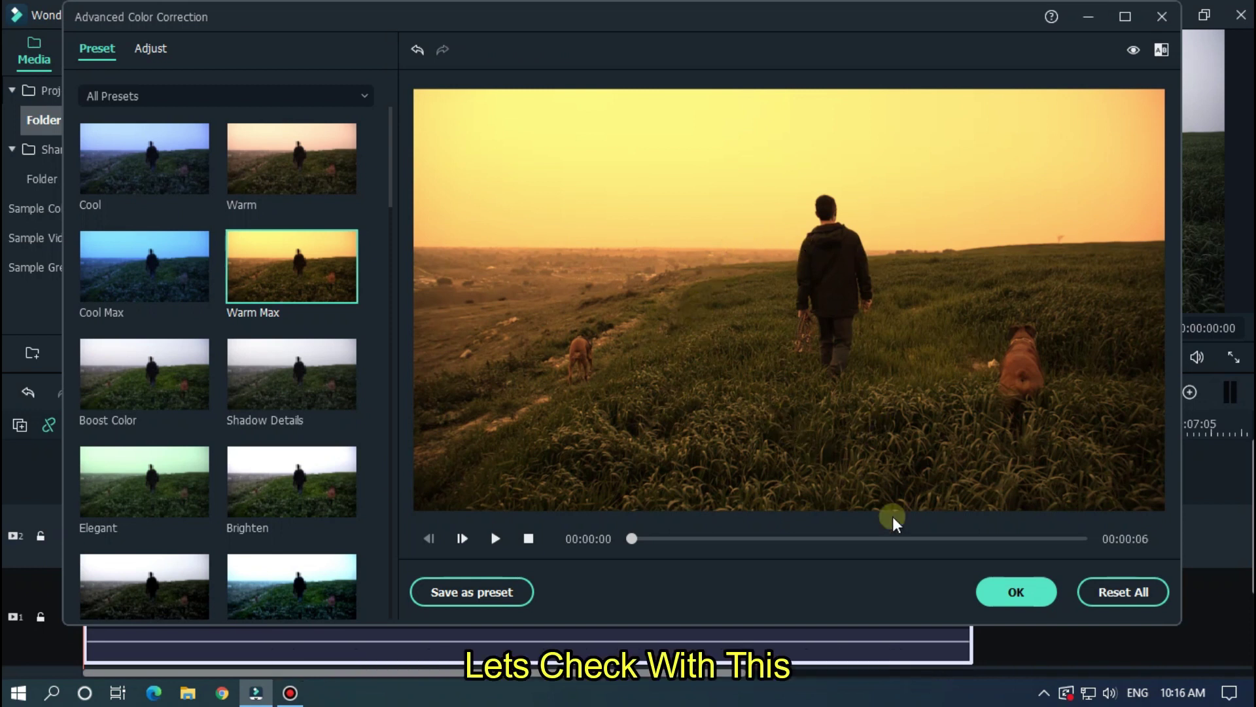
{"action": "left_click", "coordinate": [1021, 594]}
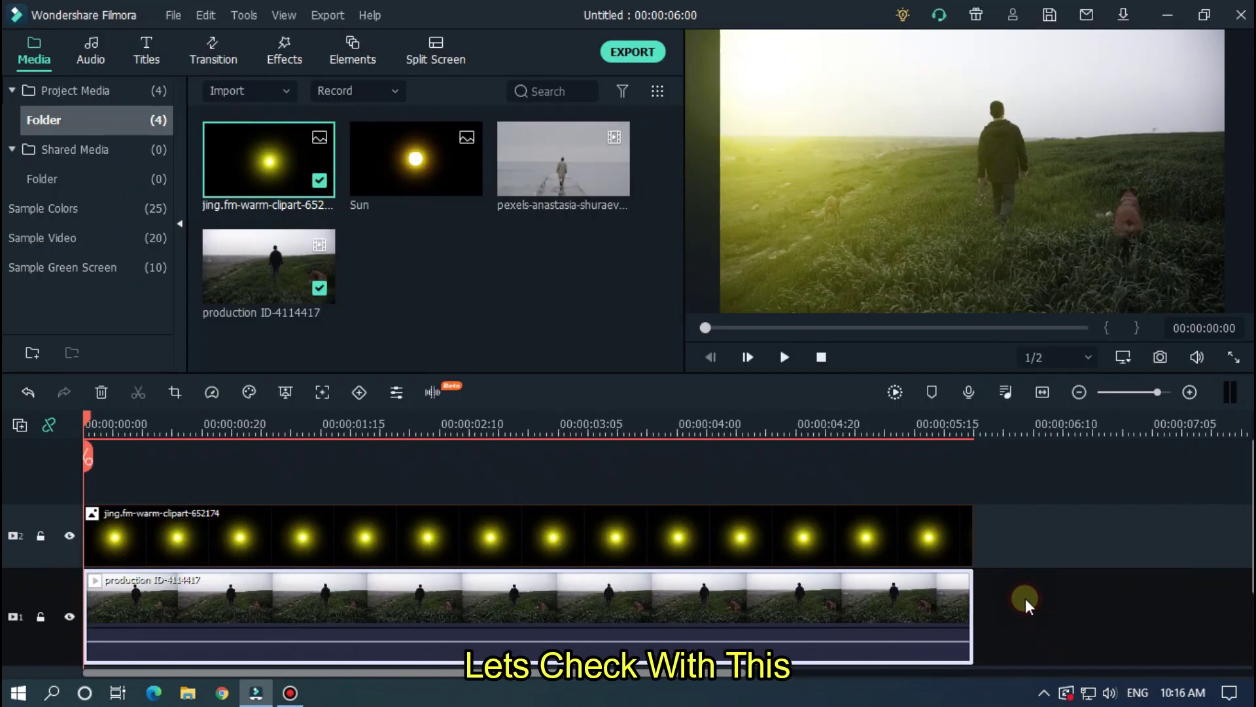
{"action": "left_click", "coordinate": [1047, 539]}
{"action": "key", "text": "space"}
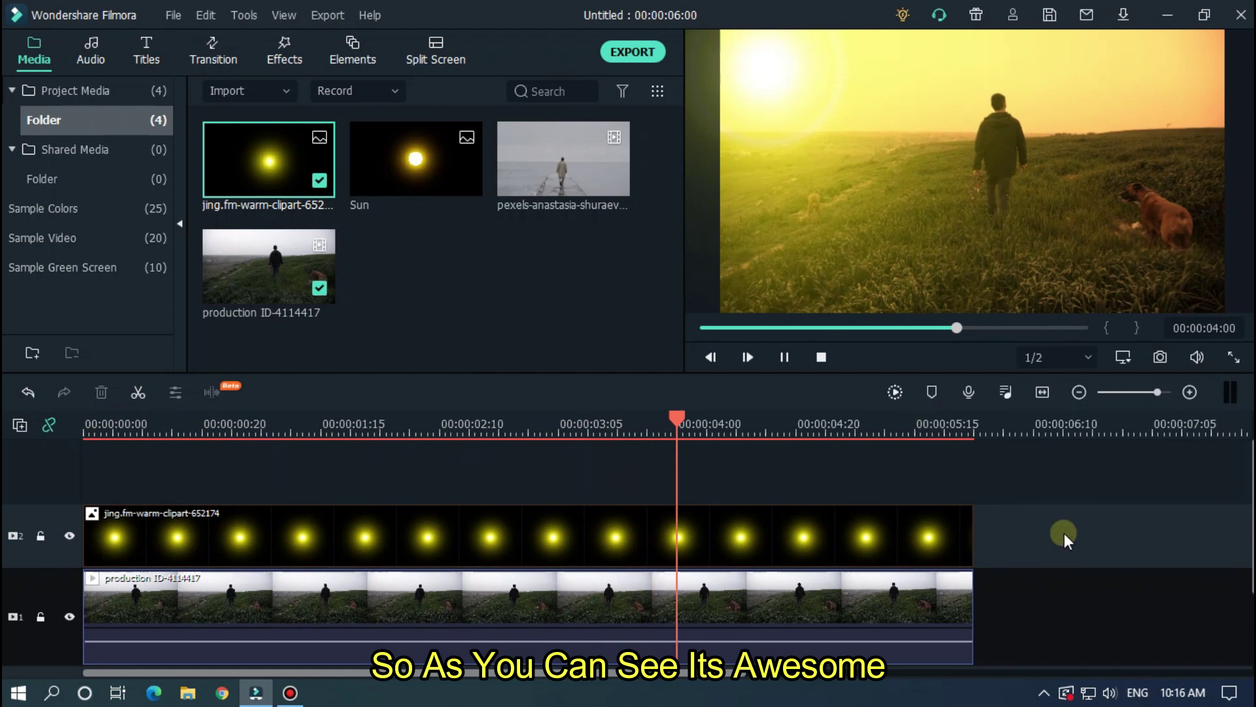
{"action": "key", "text": "space"}
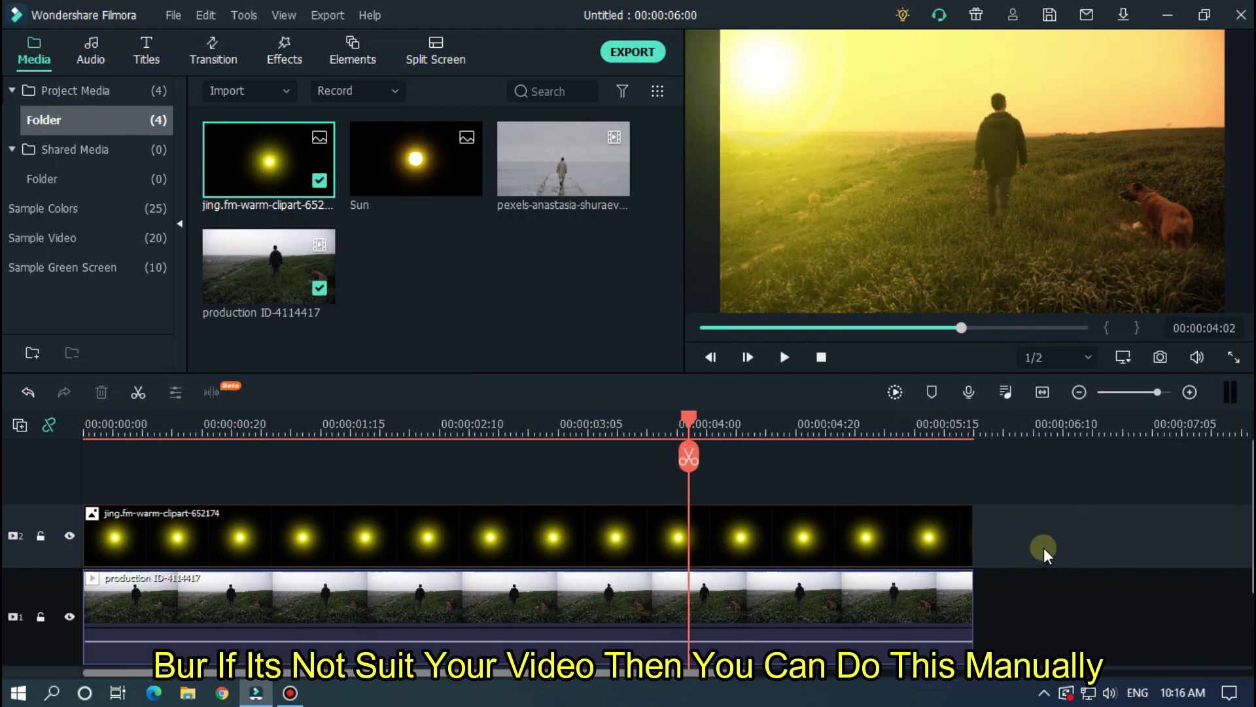
{"action": "left_click", "coordinate": [350, 608]}
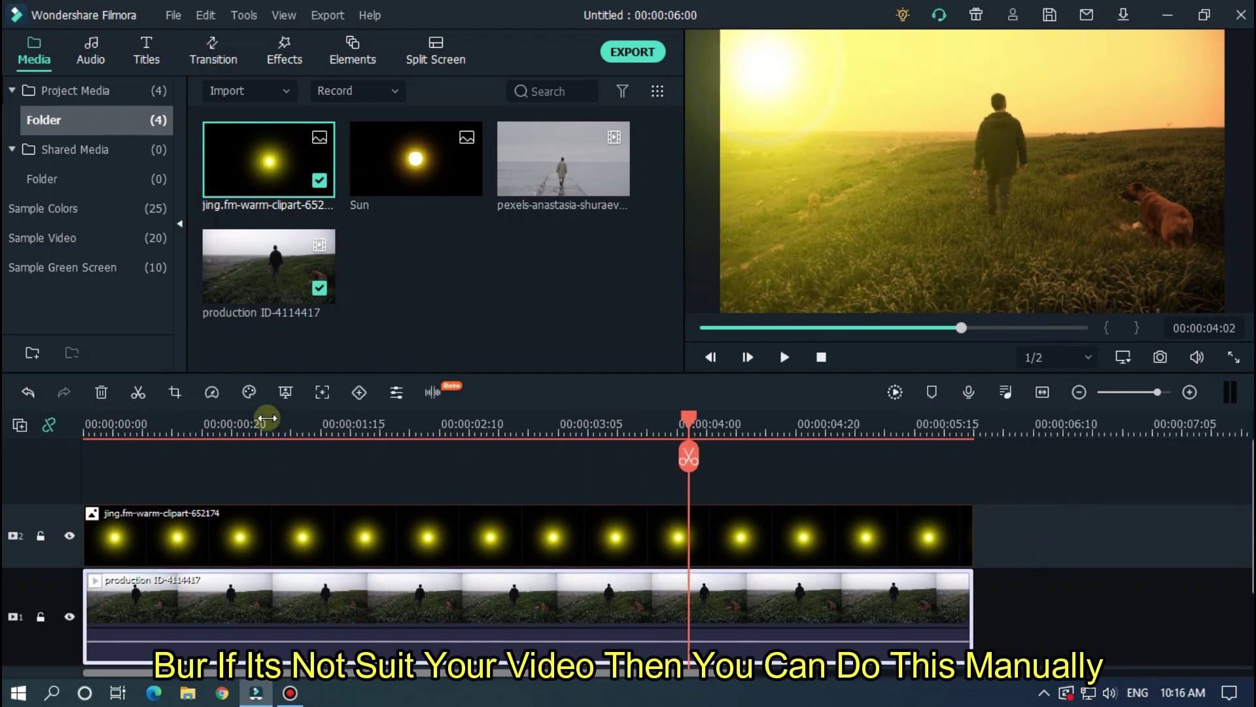
Step: Delete the Warm Max effect and reopen Color Correction on its Adjust tab
{"action": "right_click", "coordinate": [633, 604]}
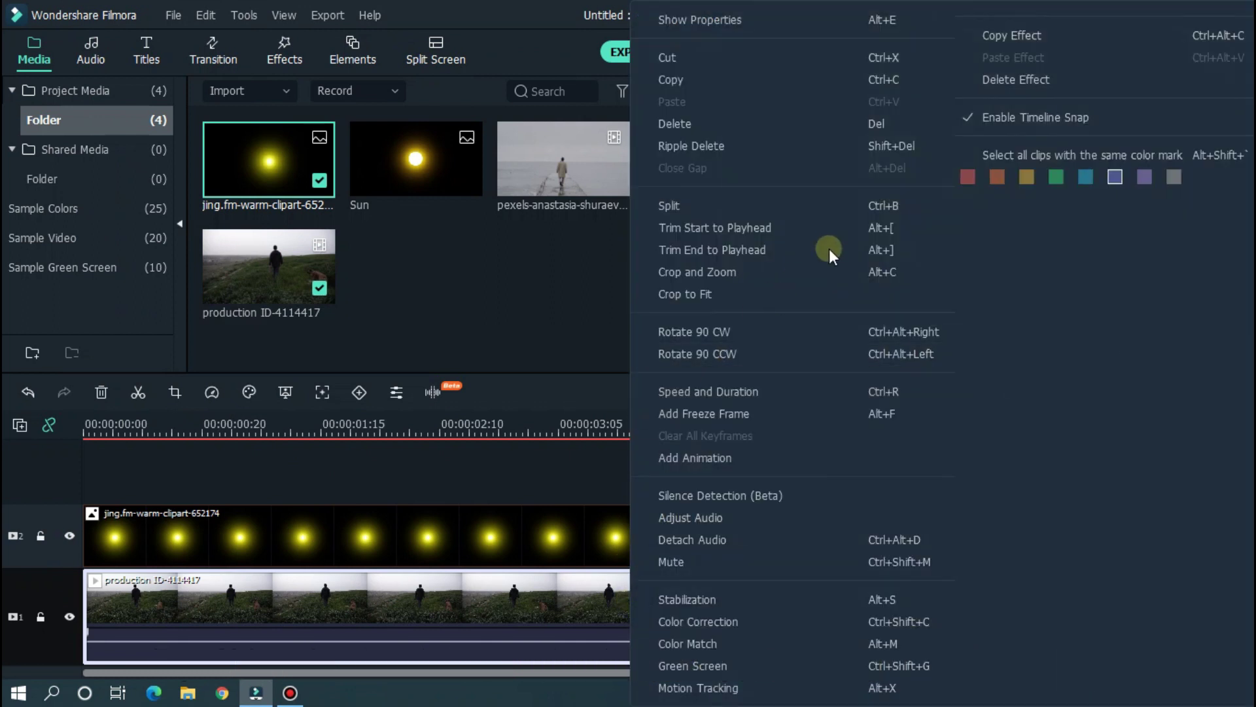
{"action": "left_click", "coordinate": [1066, 81]}
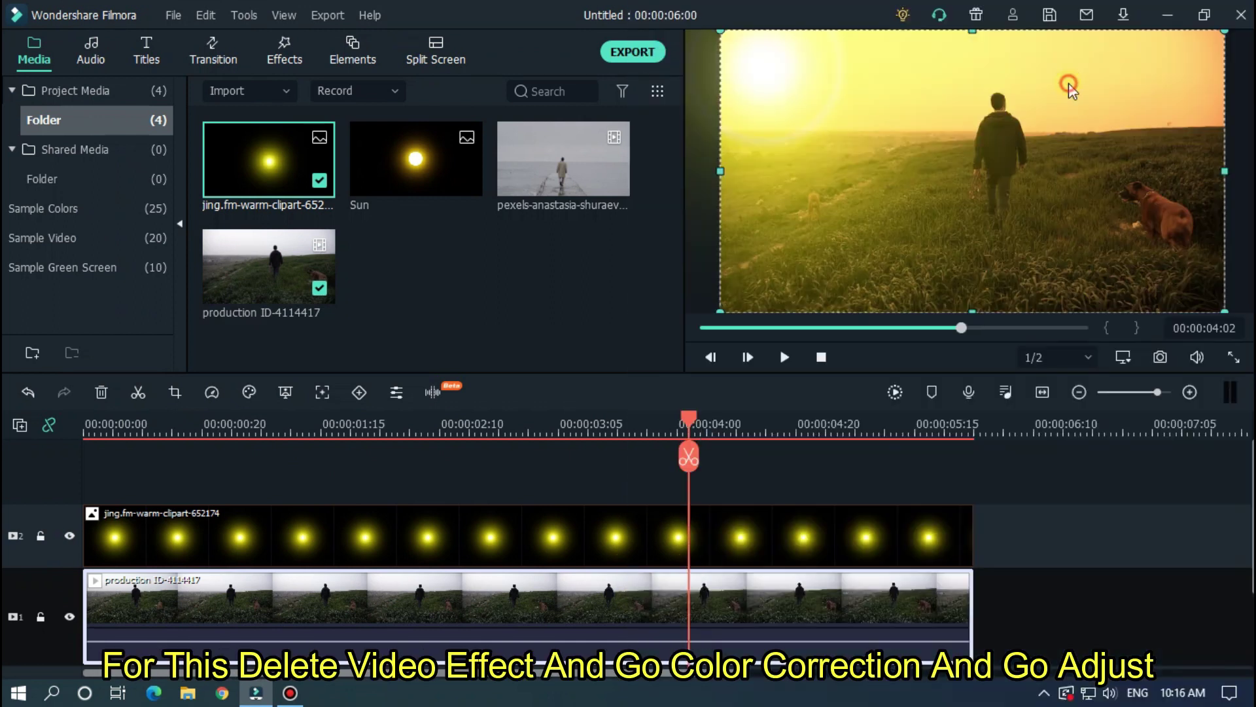
{"action": "left_click", "coordinate": [250, 392]}
{"action": "left_click", "coordinate": [280, 422]}
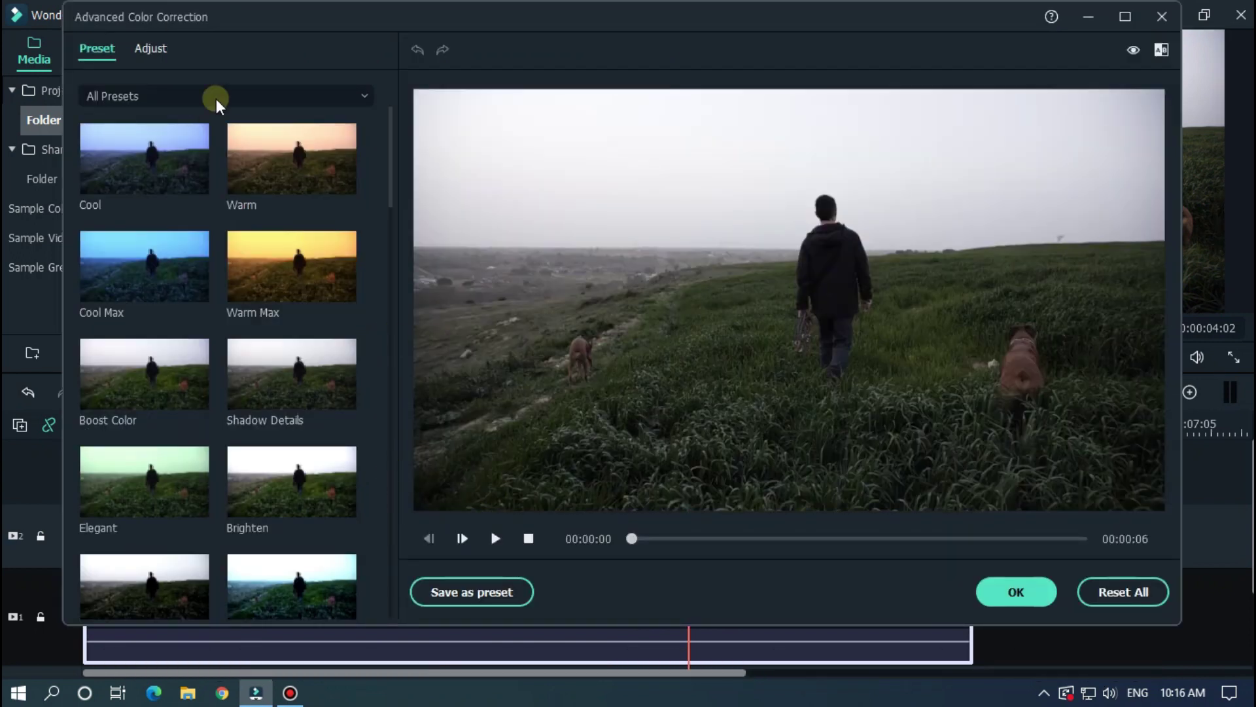
{"action": "left_click", "coordinate": [160, 52]}
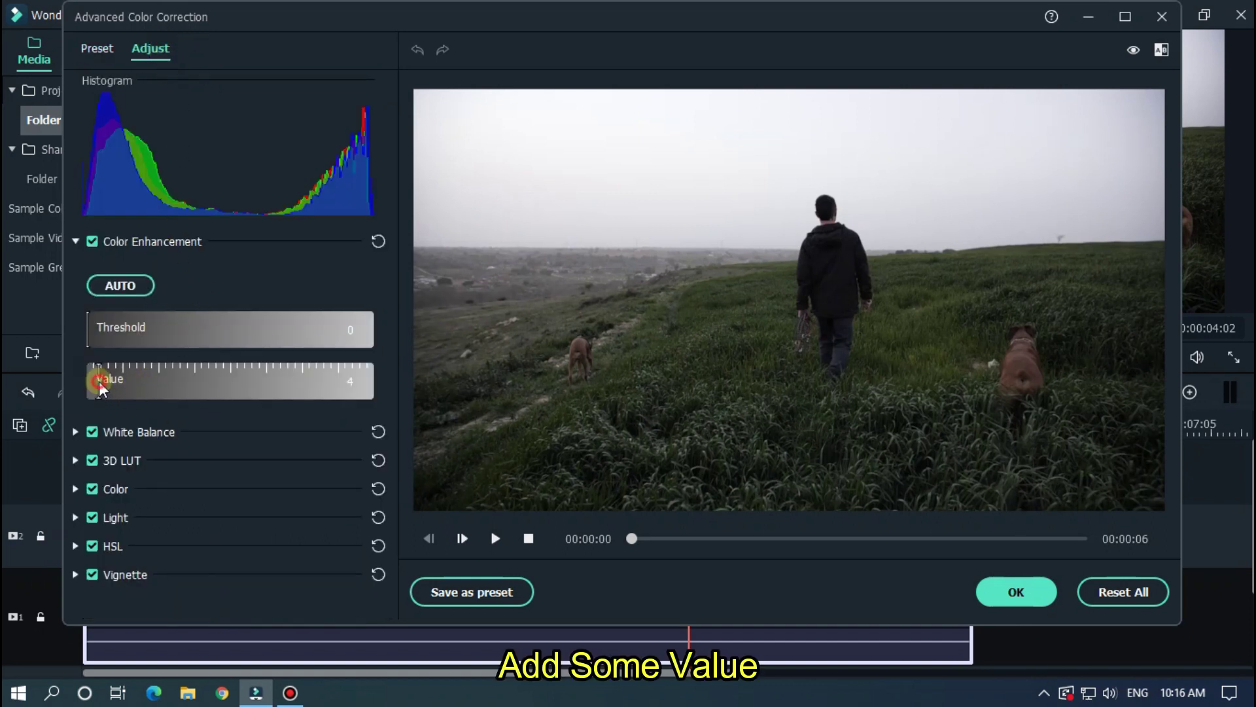
Step: Set Color Enhancement to 40, Temperature to 24.74 and Tint to 4.29
{"action": "left_click_drag", "start_coordinate": [100, 386], "coordinate": [191, 390]}
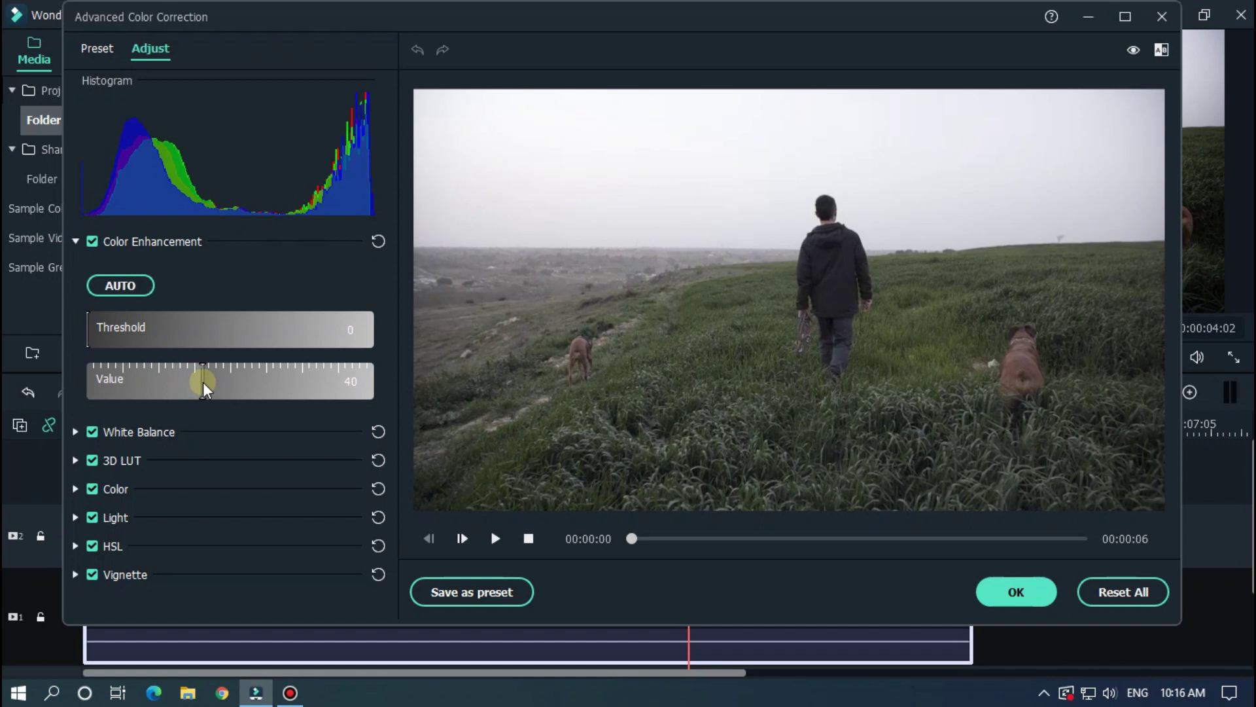
{"action": "left_click", "coordinate": [76, 432]}
{"action": "scroll", "coordinate": [281, 435], "scroll_direction": "down", "scroll_amount": 1}
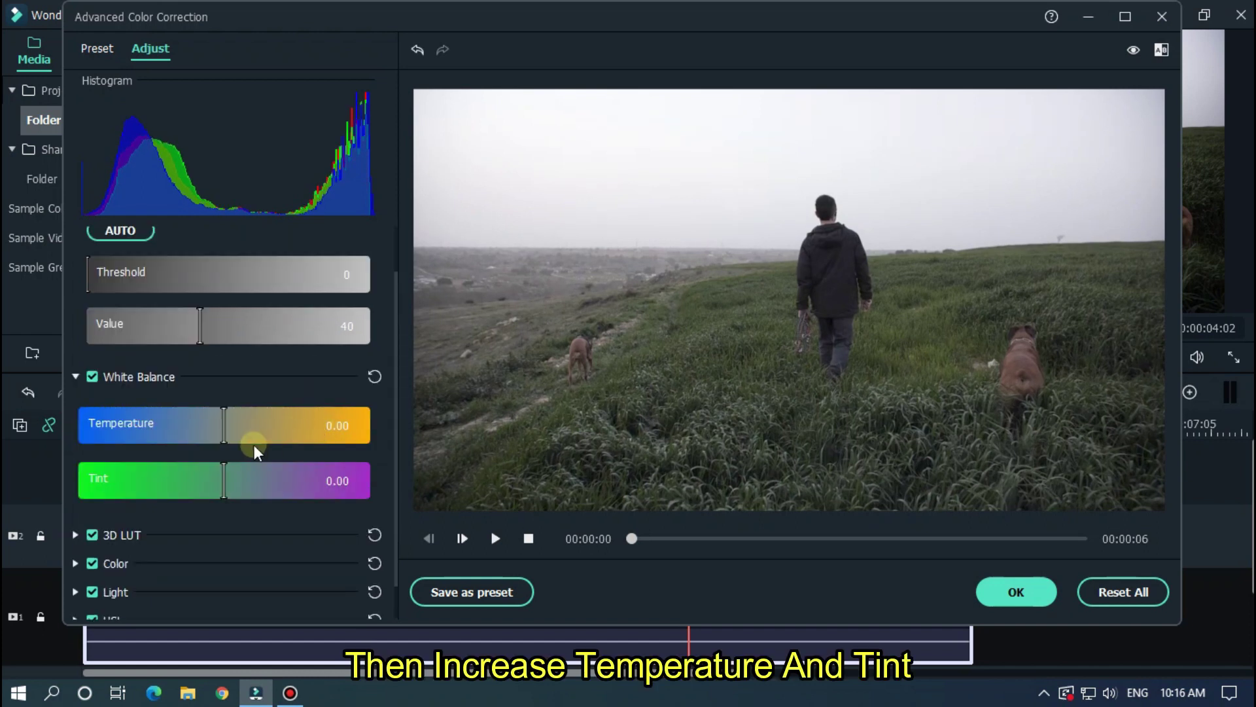
{"action": "left_click_drag", "start_coordinate": [285, 428], "coordinate": [308, 426]}
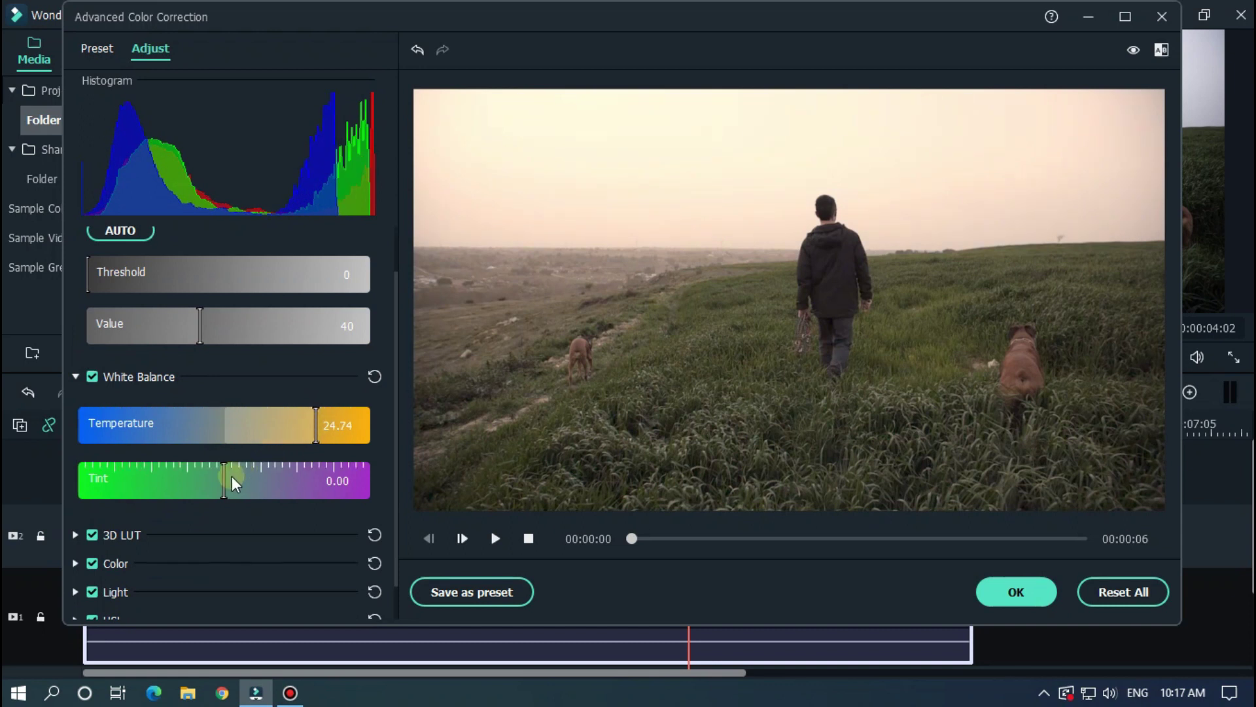
{"action": "left_click_drag", "start_coordinate": [231, 478], "coordinate": [277, 478]}
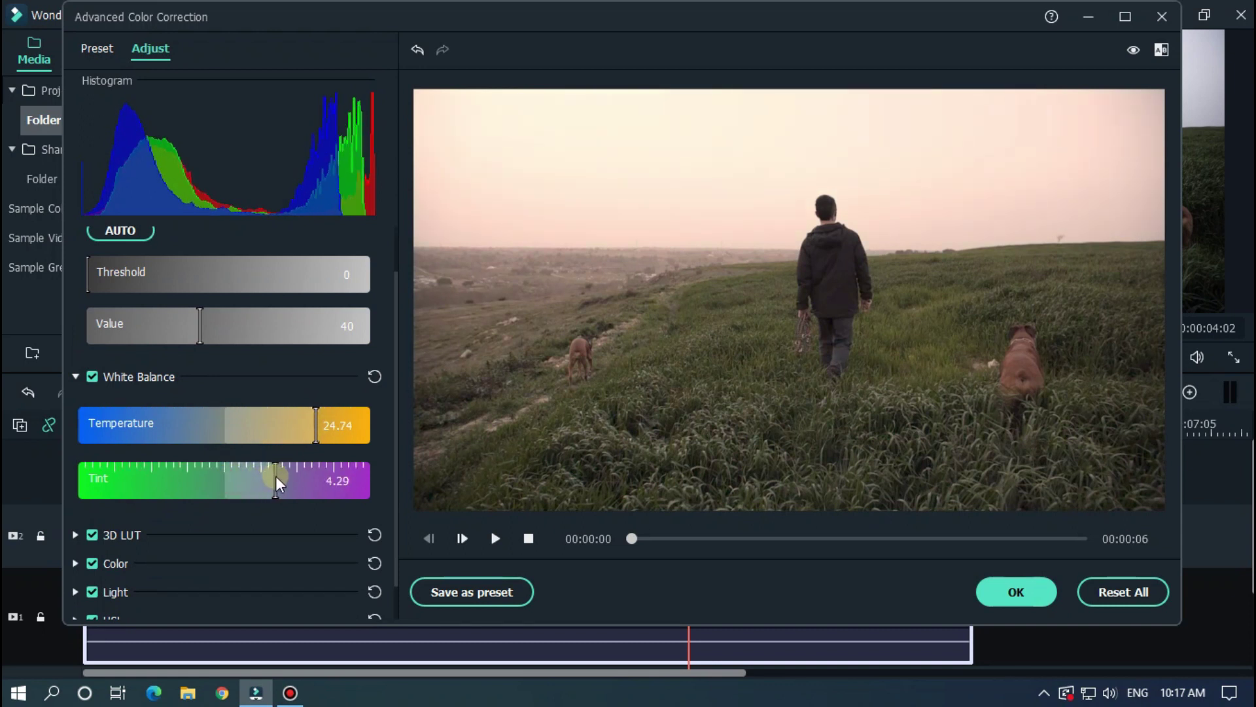
Step: Under Color, raise Exposure to 26, Brightness 11, Vibrance 20 and Saturation 43
{"action": "left_click", "coordinate": [76, 377]}
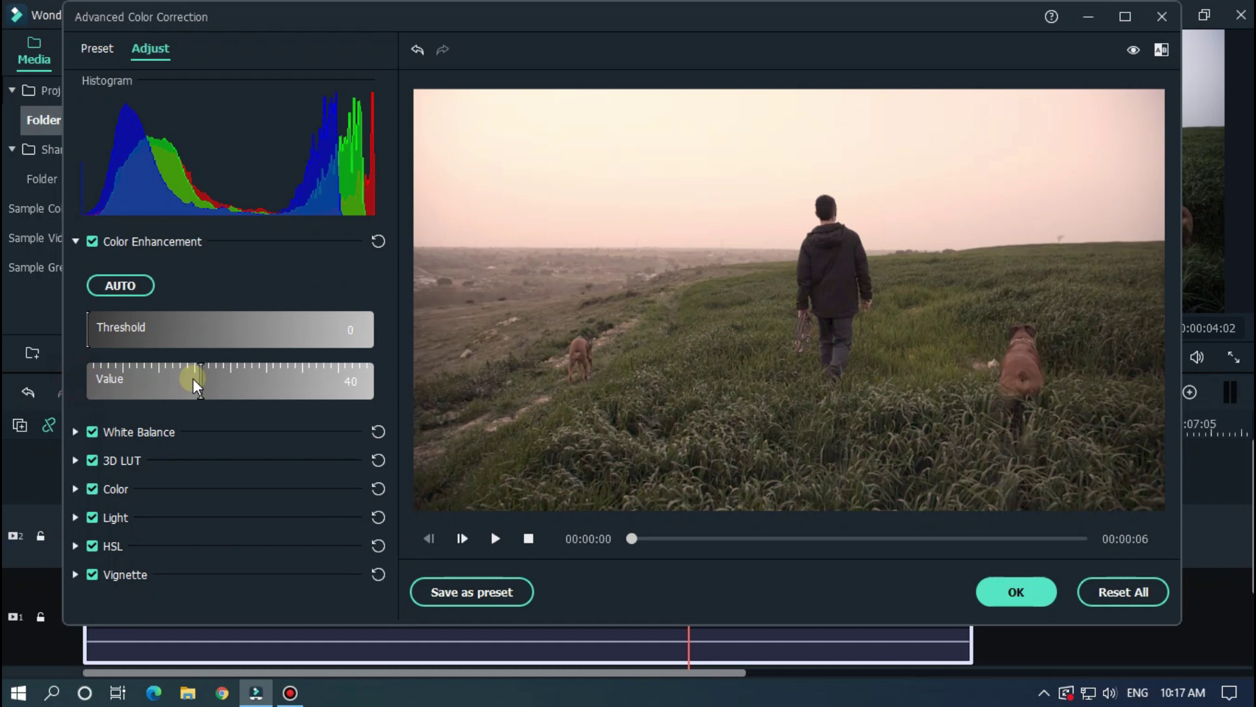
{"action": "left_click", "coordinate": [78, 488]}
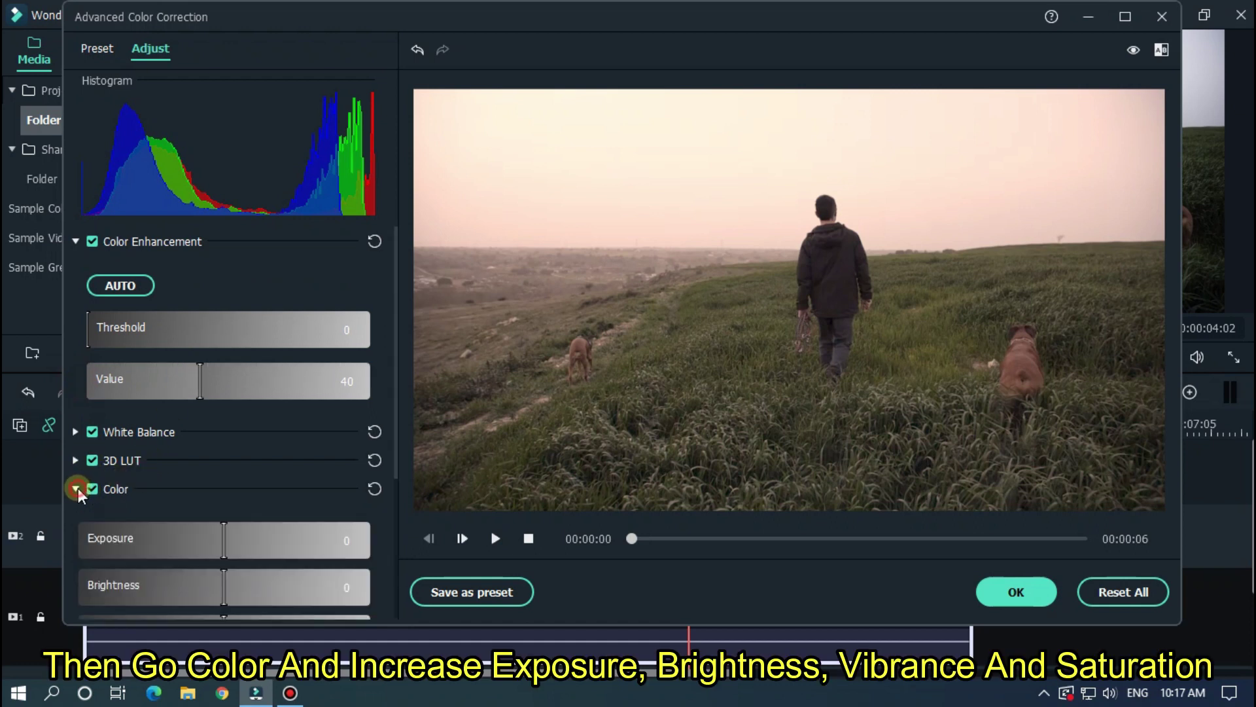
{"action": "scroll", "coordinate": [280, 473], "scroll_direction": "down", "scroll_amount": 1}
{"action": "left_click_drag", "start_coordinate": [218, 490], "coordinate": [263, 482]}
{"action": "scroll", "coordinate": [308, 421], "scroll_direction": "down", "scroll_amount": 2}
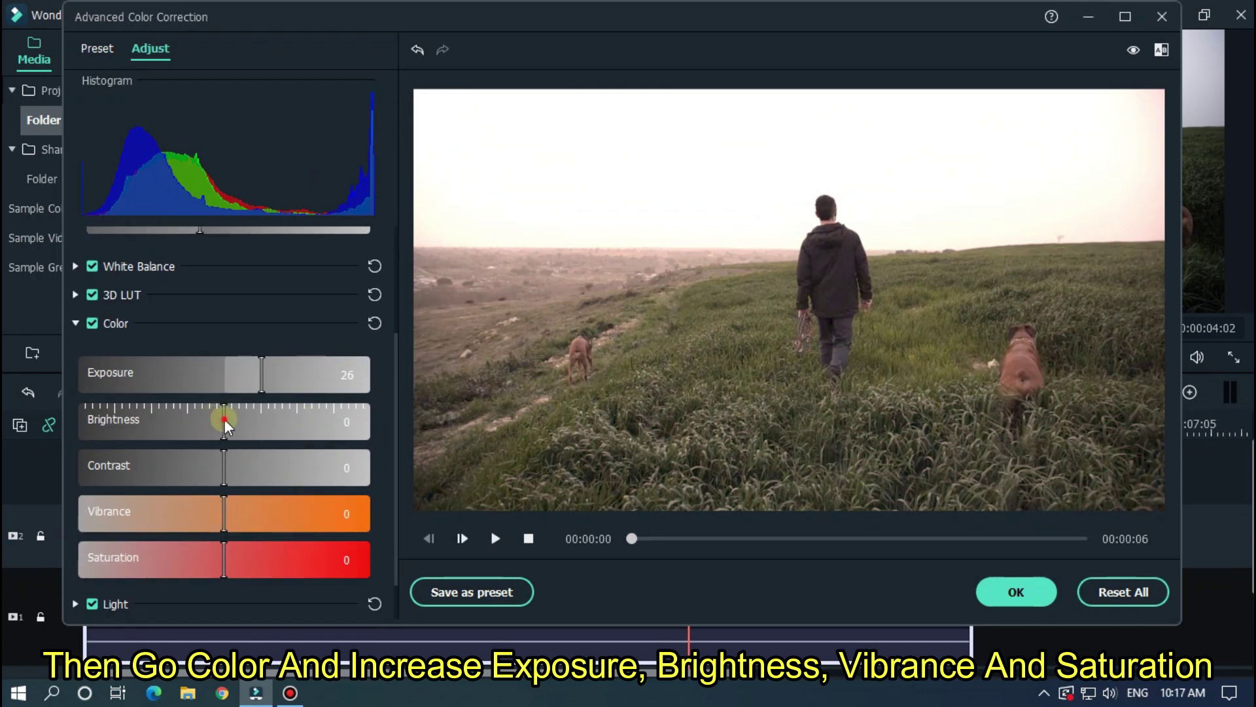
{"action": "left_click_drag", "start_coordinate": [239, 421], "coordinate": [253, 459]}
{"action": "scroll", "coordinate": [300, 434], "scroll_direction": "down", "scroll_amount": 1}
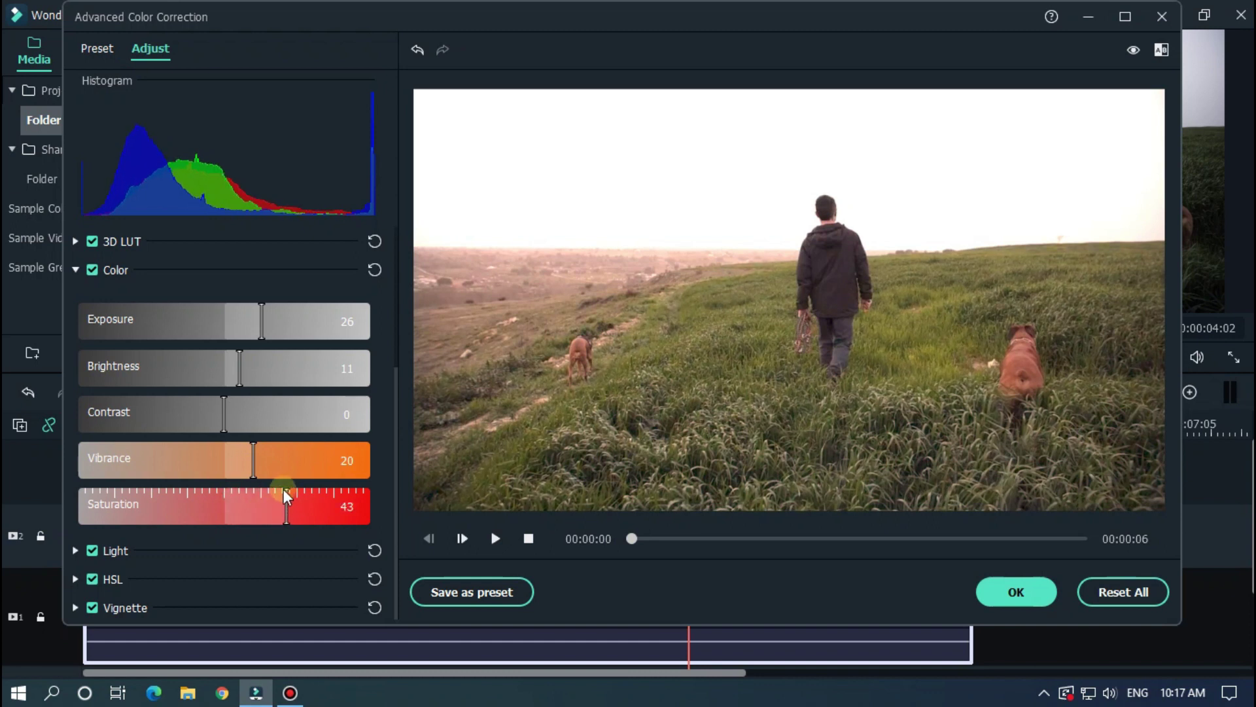
Step: Under Light, raise Highlights to 25, Shadows to 23 and Whites to 17
{"action": "left_click", "coordinate": [76, 269]}
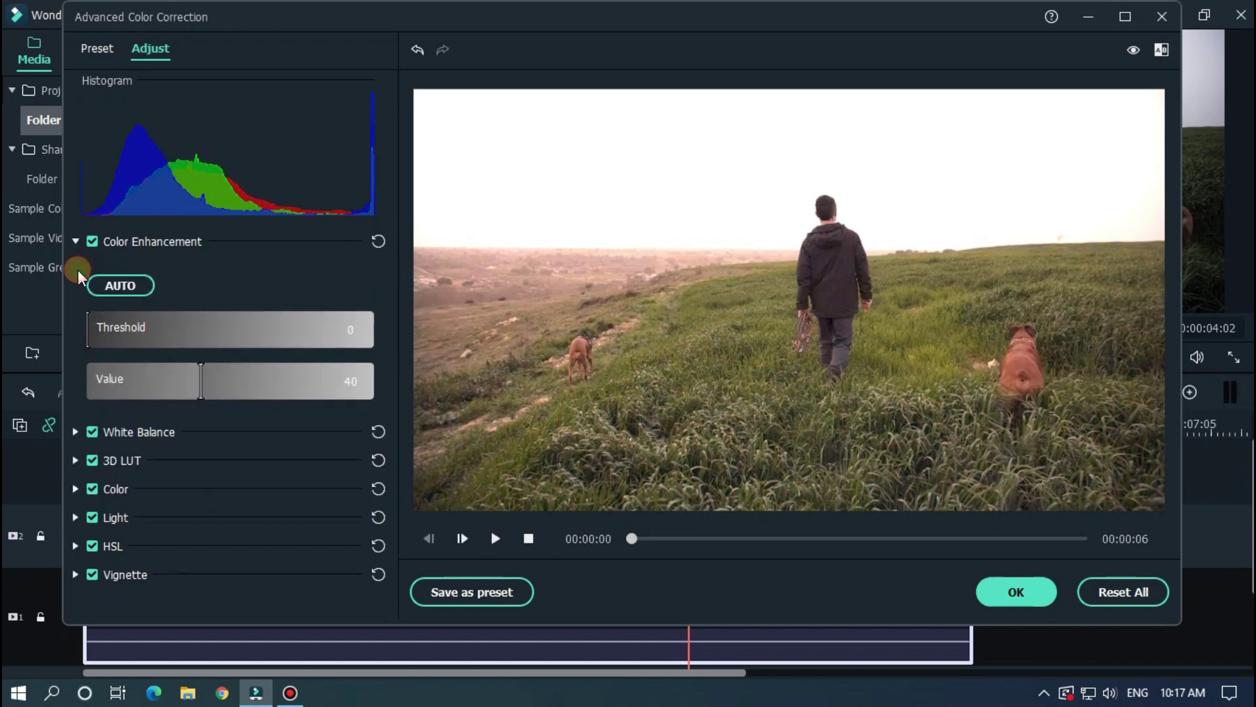
{"action": "left_click", "coordinate": [74, 516]}
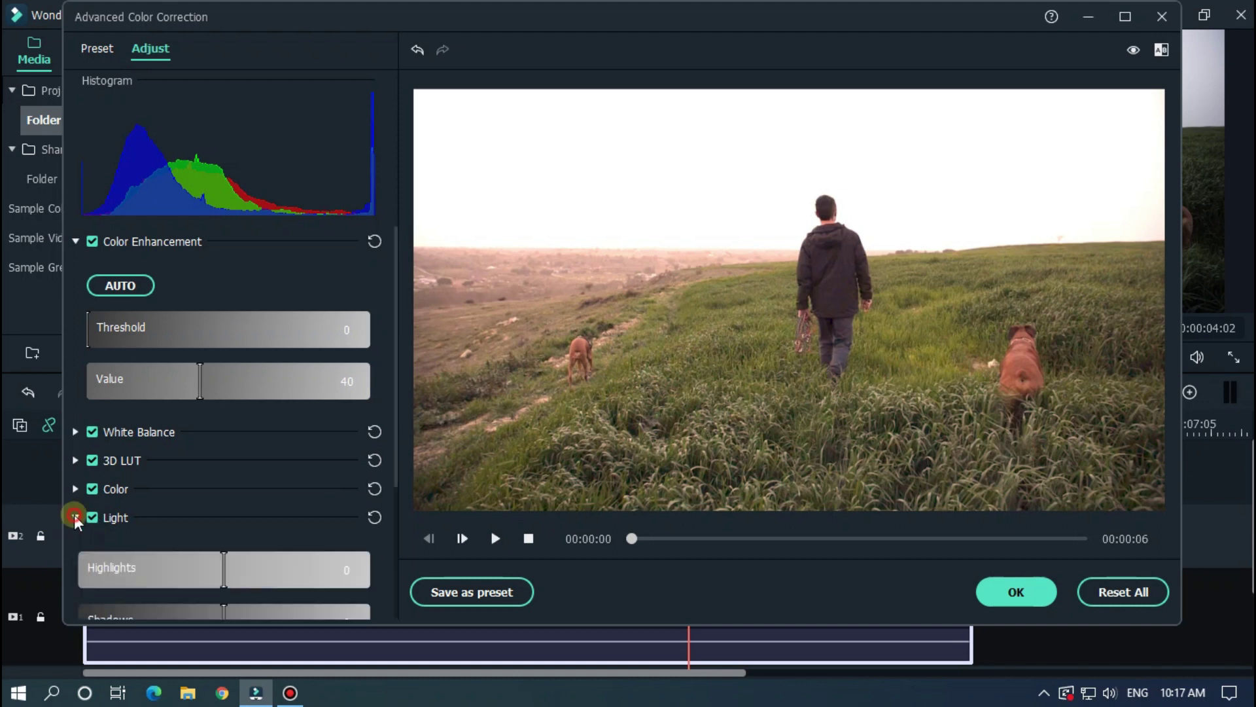
{"action": "scroll", "coordinate": [263, 464], "scroll_direction": "down", "scroll_amount": 2}
{"action": "left_click_drag", "start_coordinate": [226, 466], "coordinate": [248, 450]}
{"action": "scroll", "coordinate": [323, 408], "scroll_direction": "down", "scroll_amount": 1}
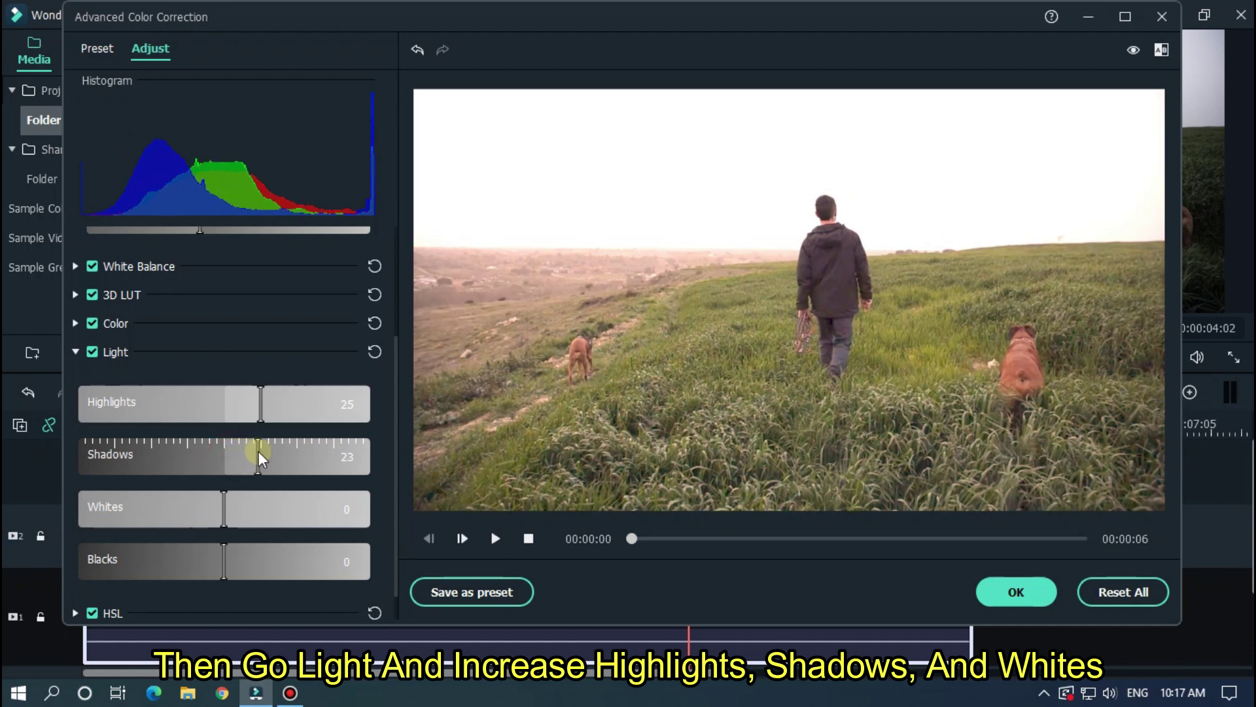
{"action": "left_click_drag", "start_coordinate": [226, 516], "coordinate": [253, 509]}
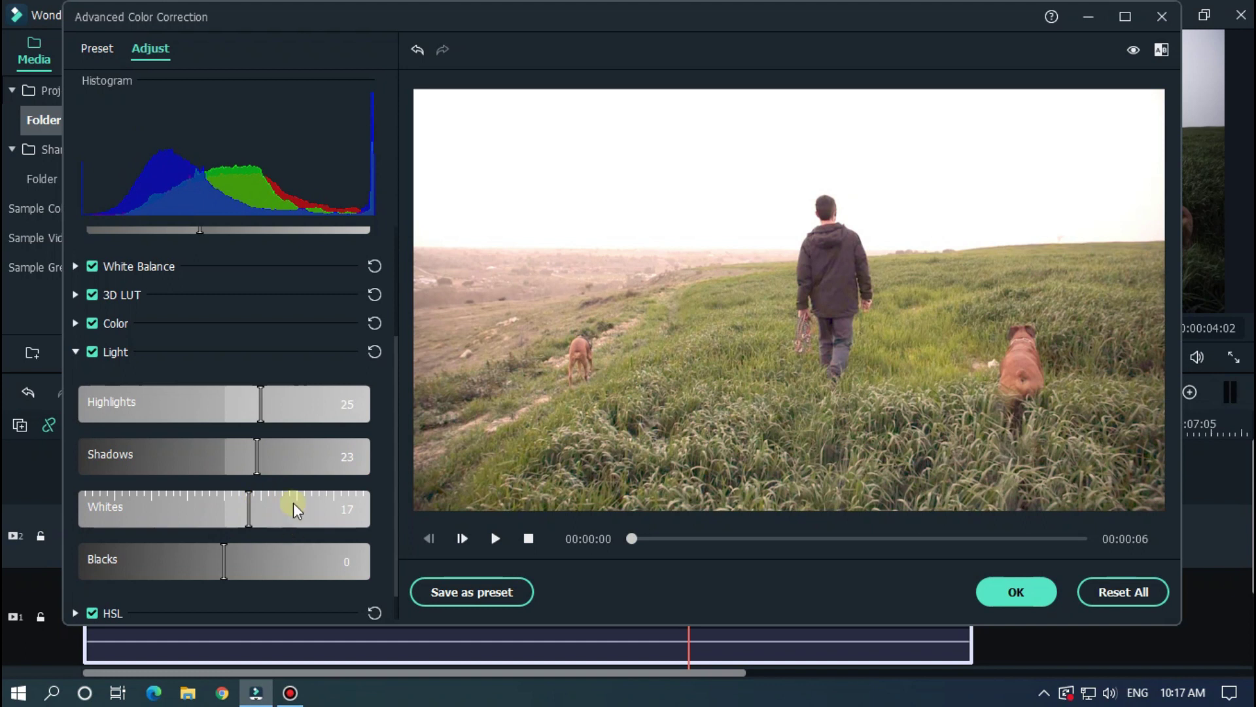
Step: Apply the manual colour correction and play the clip back from the start
{"action": "left_click", "coordinate": [1001, 595]}
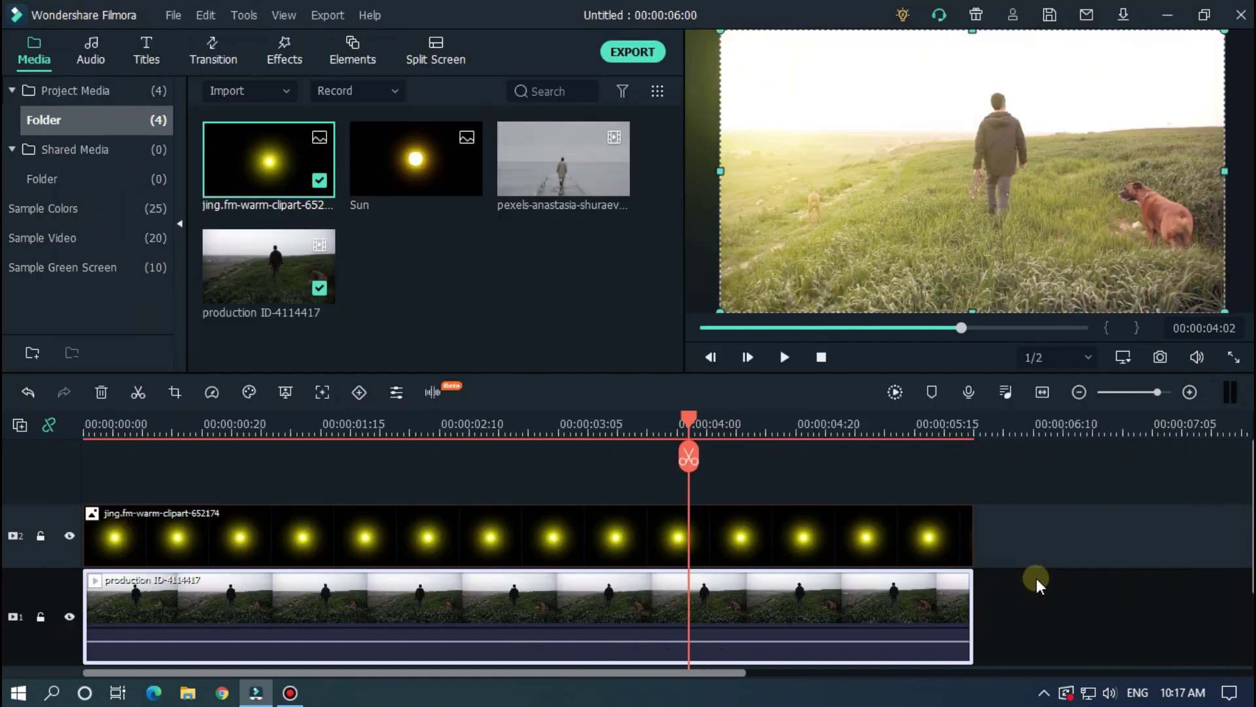
{"action": "left_click", "coordinate": [1037, 578]}
{"action": "left_click_drag", "start_coordinate": [919, 327], "coordinate": [705, 327]}
{"action": "key", "text": "space"}
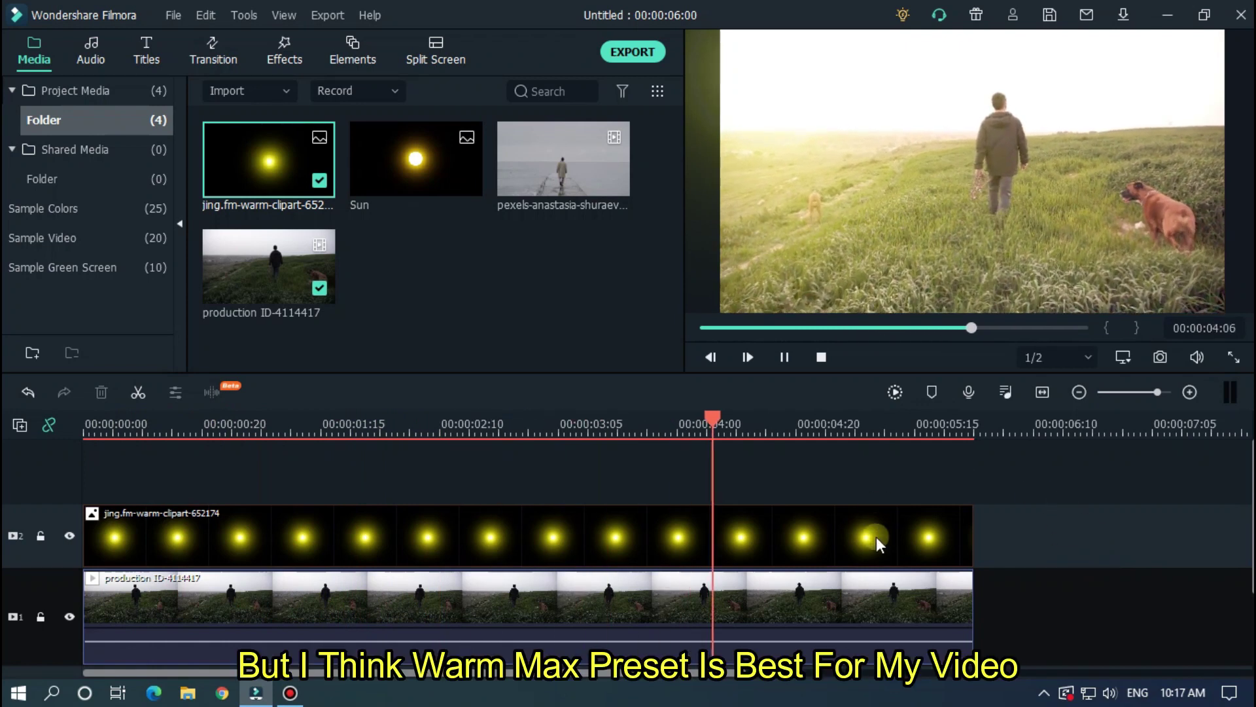
{"action": "key", "text": "space"}
{"action": "left_click", "coordinate": [838, 546]}
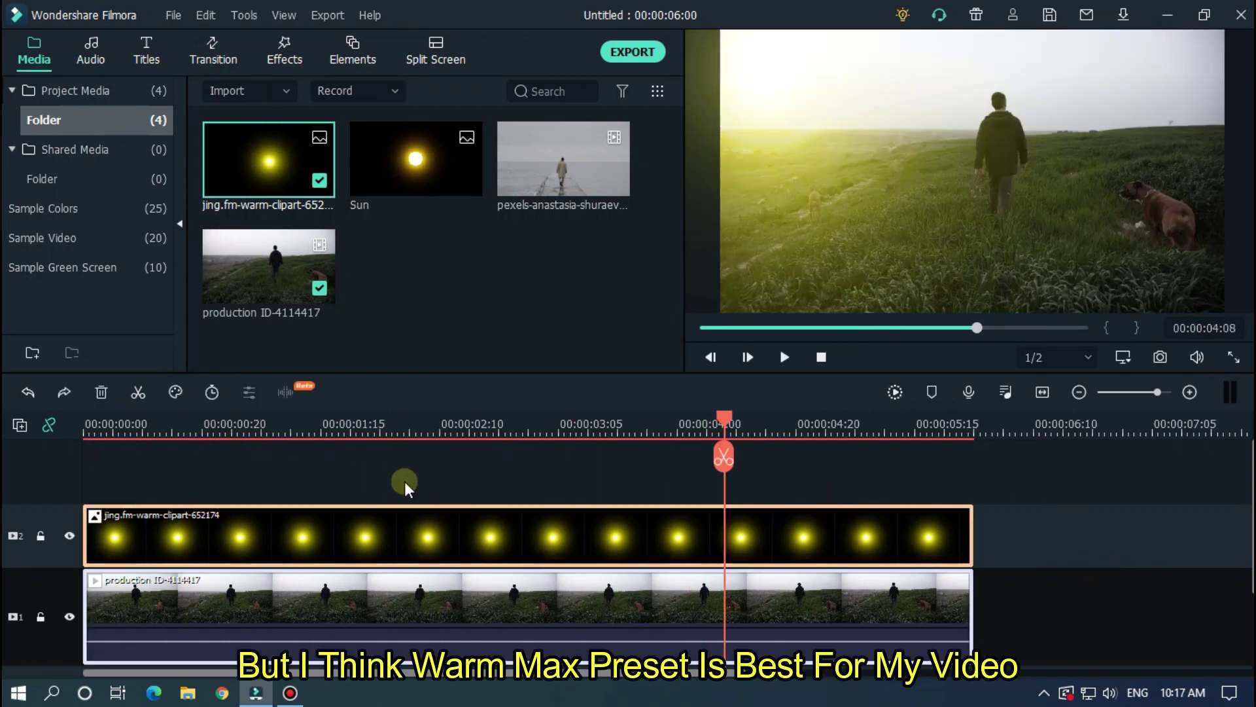
Step: Regrade the field-walk clip with the Warm Max preset instead
{"action": "left_click", "coordinate": [279, 622]}
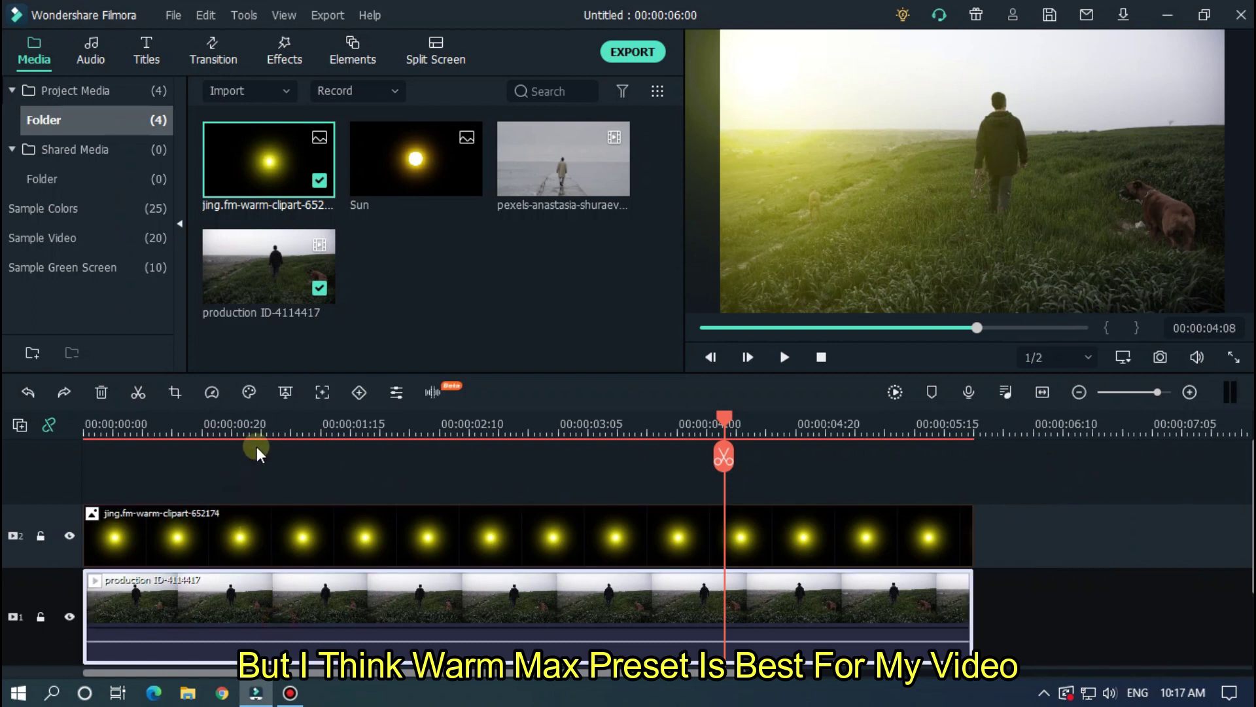
{"action": "left_click", "coordinate": [249, 391]}
{"action": "left_click", "coordinate": [281, 423]}
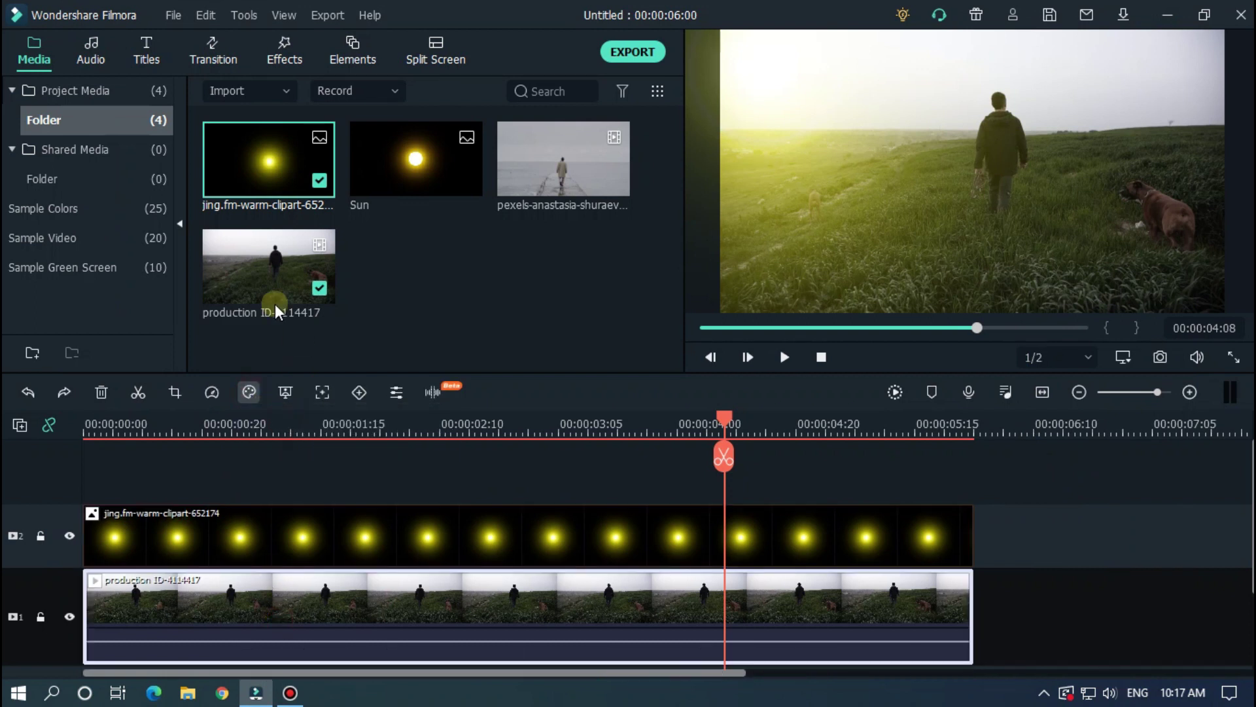
{"action": "left_click", "coordinate": [284, 262]}
{"action": "left_click", "coordinate": [985, 591]}
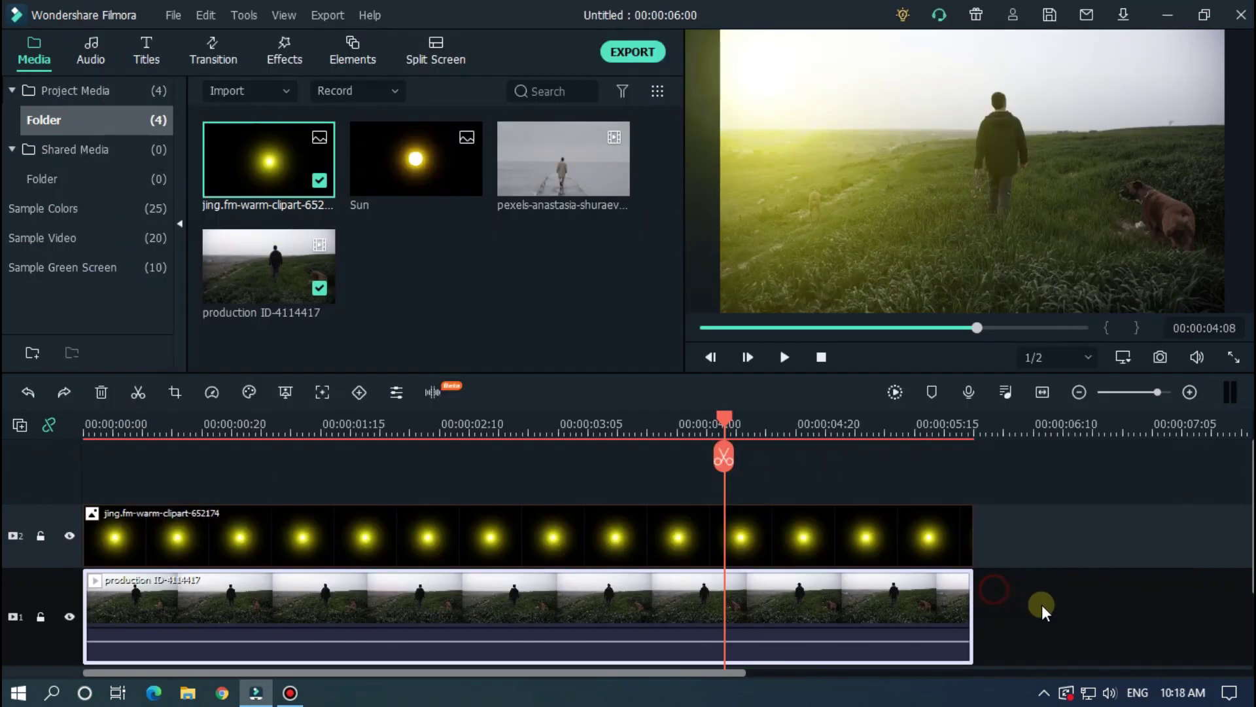
{"action": "left_click", "coordinate": [1054, 616]}
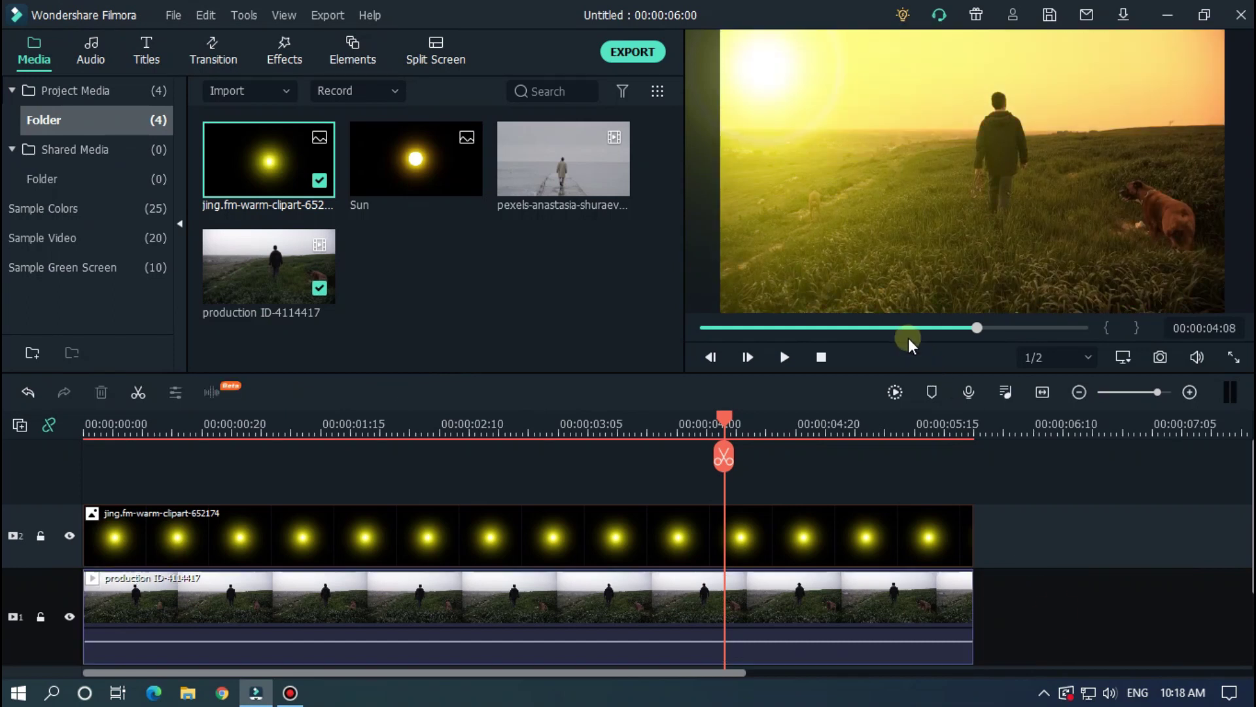
Step: Lower the sun overlay's opacity to 50 and play back the softened result
{"action": "left_click_drag", "start_coordinate": [923, 331], "coordinate": [674, 325]}
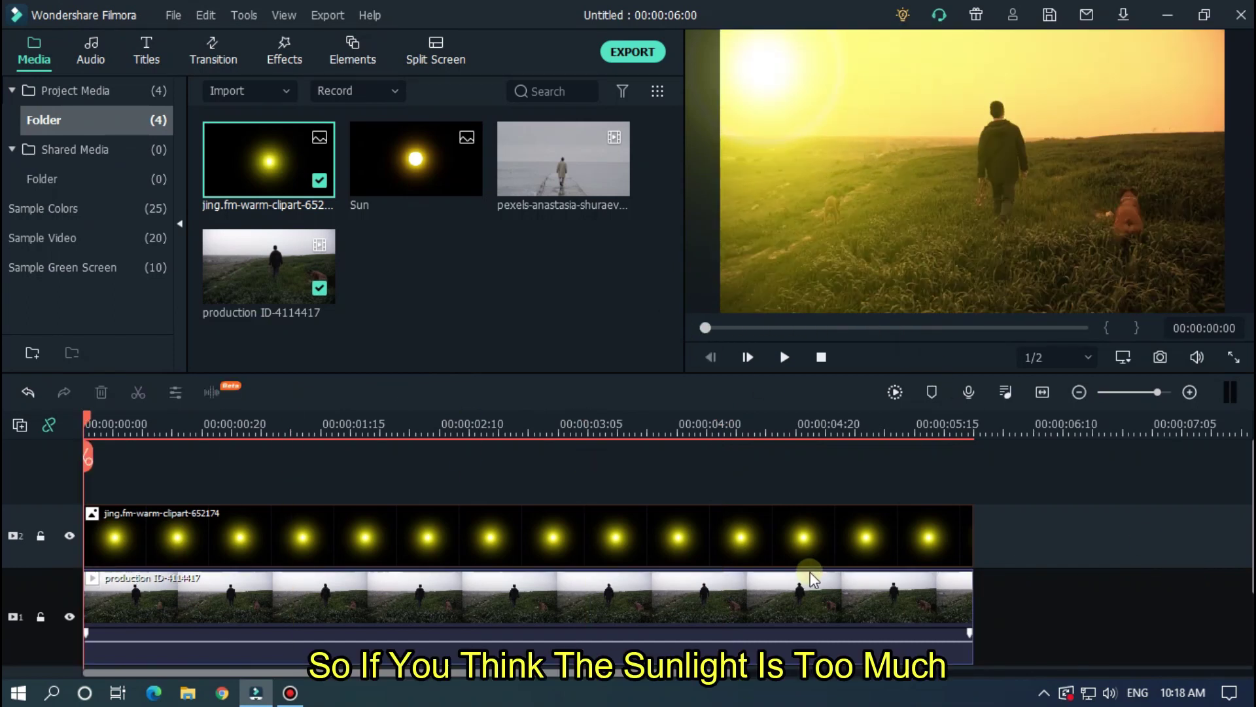
{"action": "double_click", "coordinate": [737, 553]}
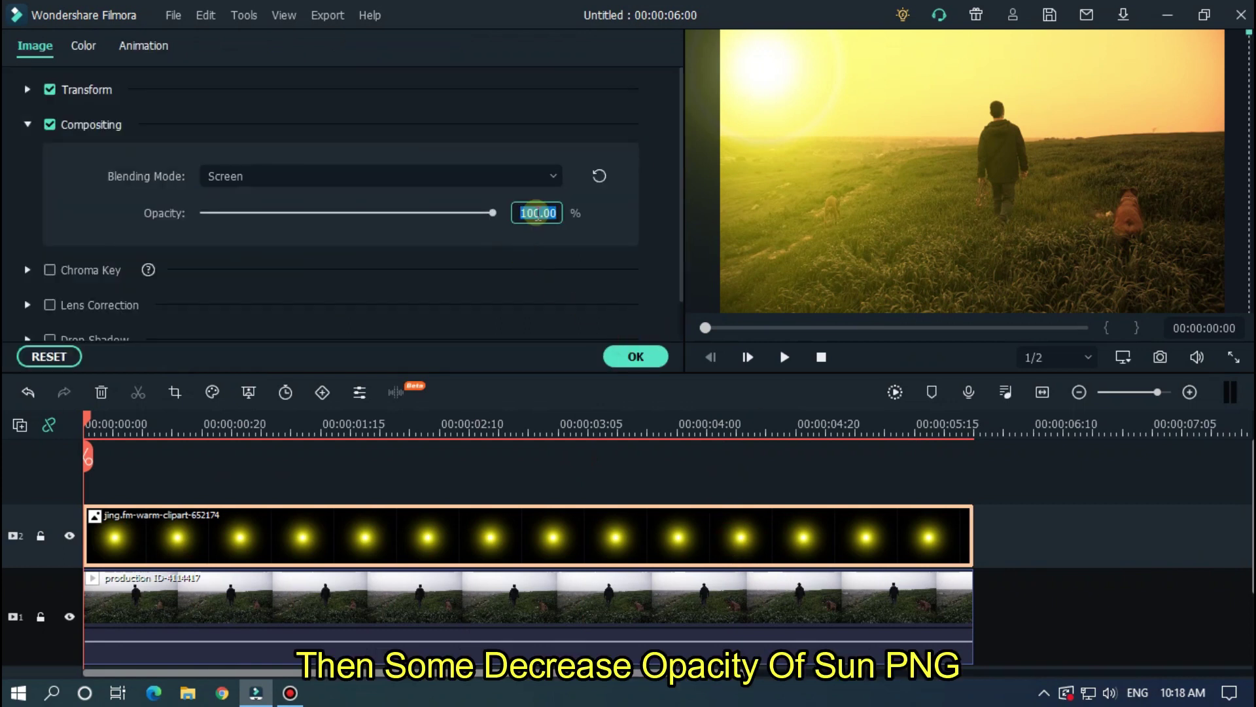
{"action": "type", "text": "50"}
{"action": "key", "text": "Return"}
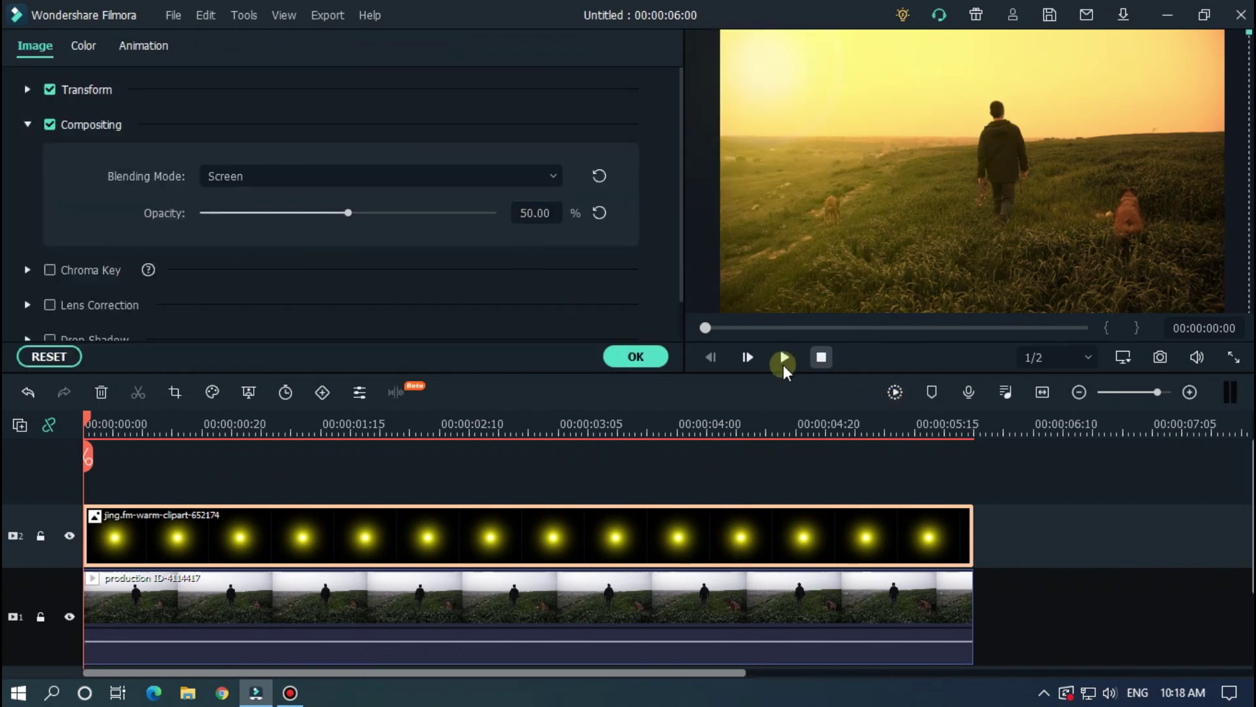
{"action": "left_click", "coordinate": [1058, 501]}
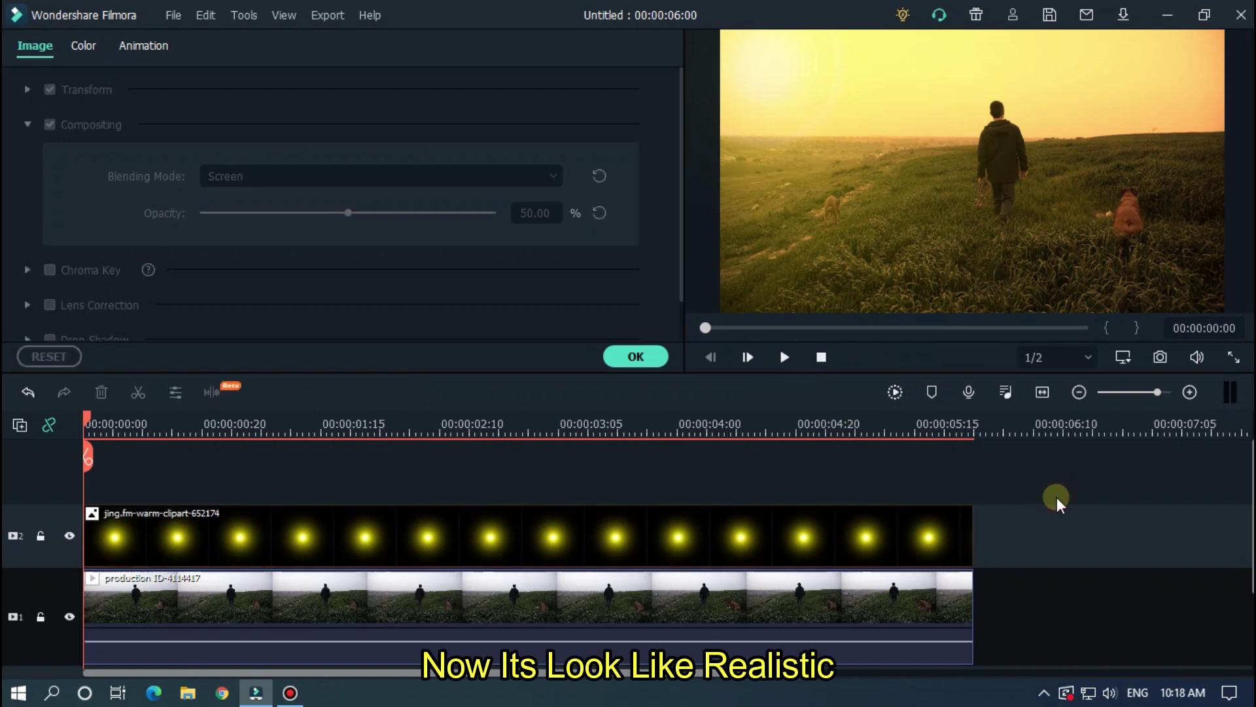
{"action": "key", "text": "space"}
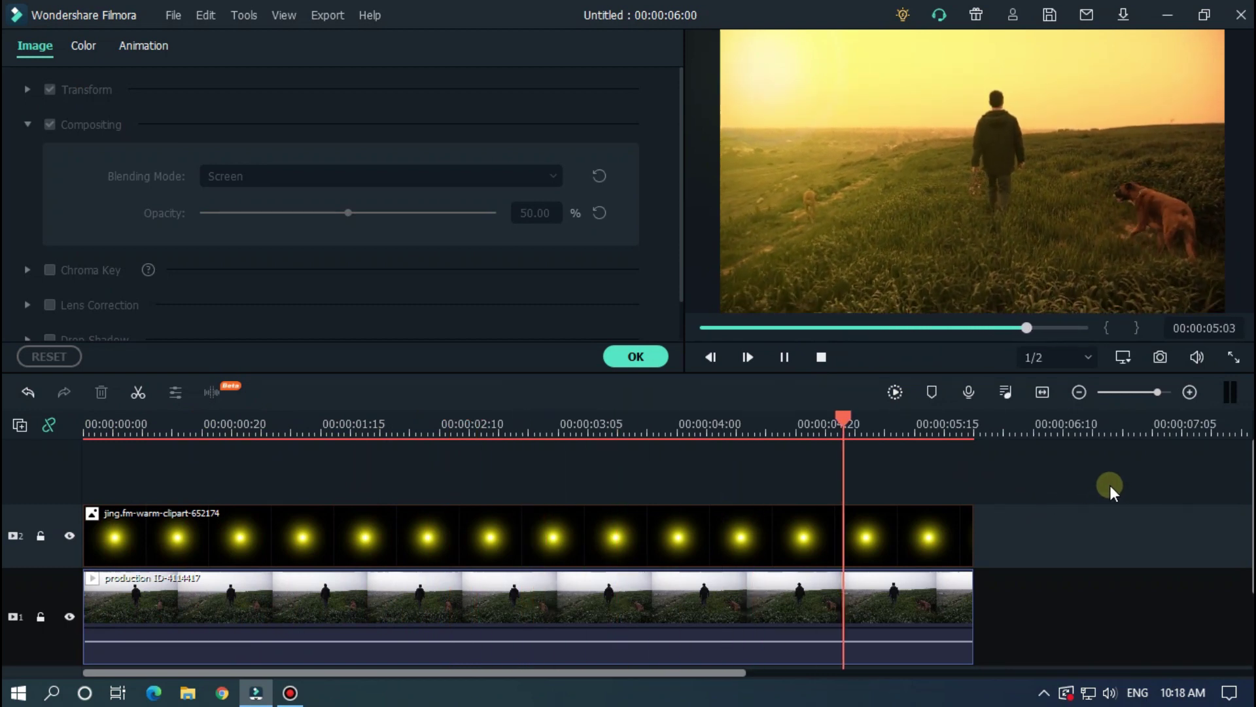
Step: Close the clip settings and delete both earlier clips from the timeline
{"action": "left_click", "coordinate": [660, 353]}
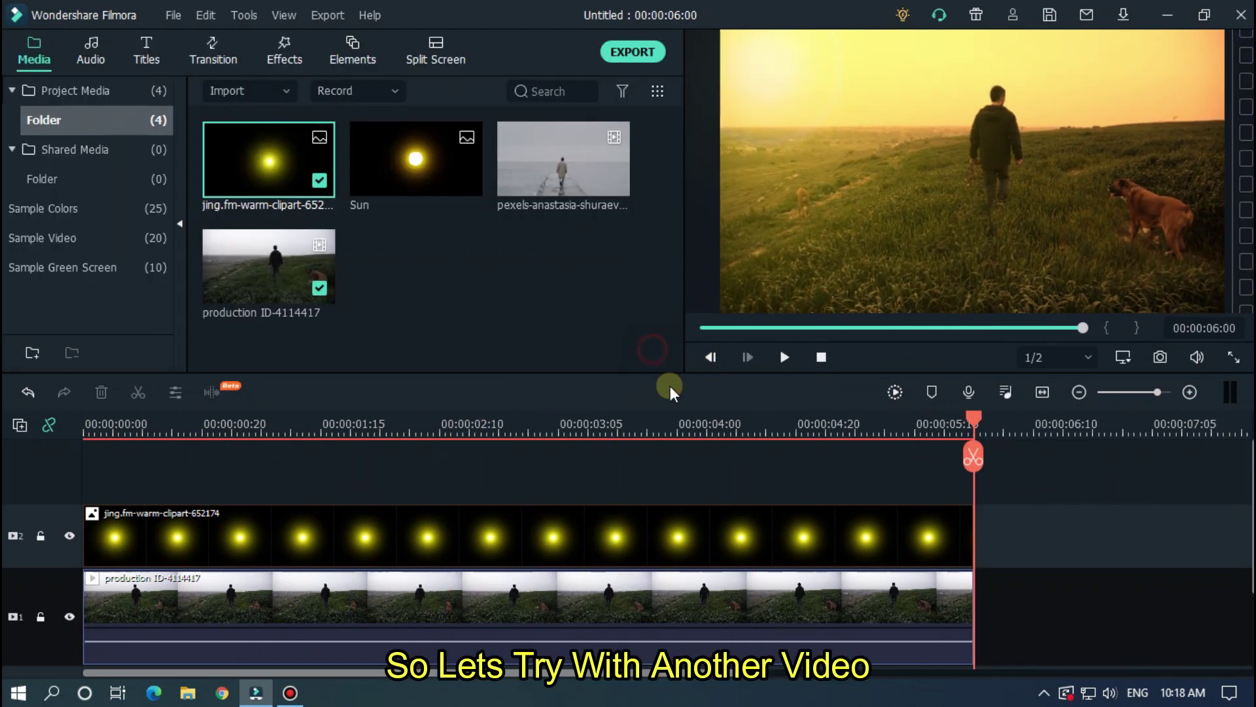
{"action": "left_click_drag", "start_coordinate": [1029, 622], "coordinate": [827, 490]}
{"action": "key", "text": "Delete"}
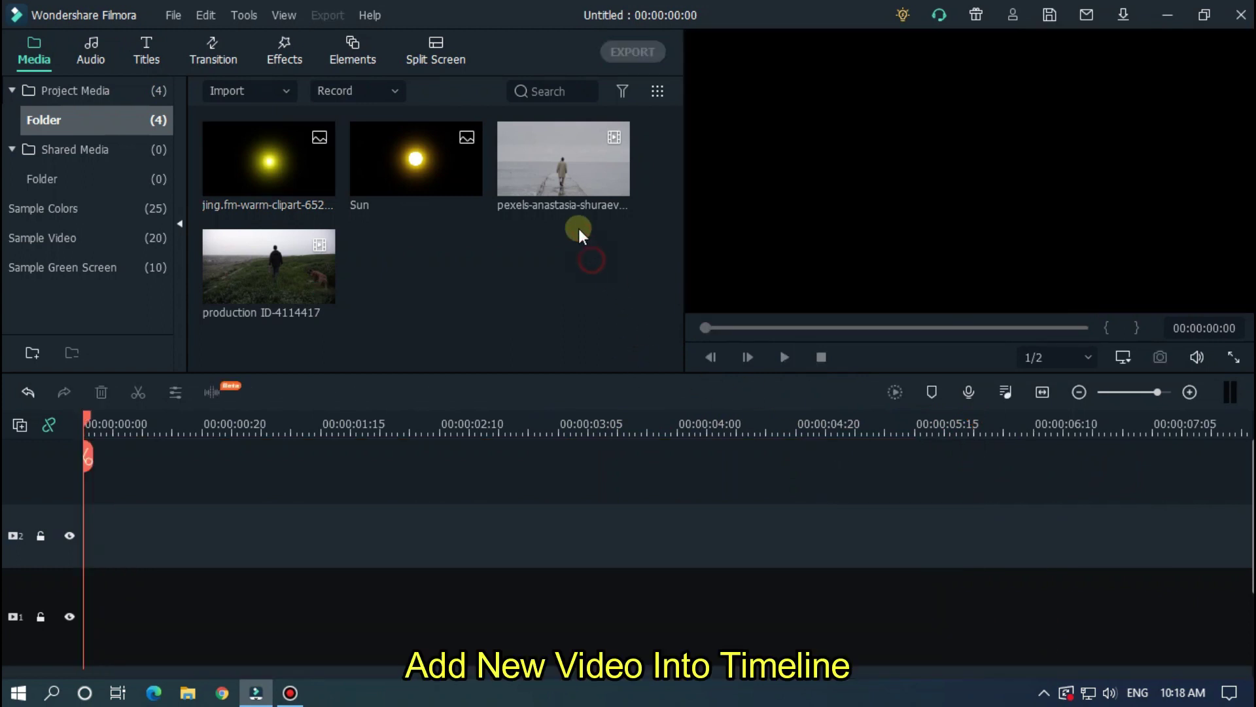
Step: Add the pier-walk video, trim it to 6 seconds, and place the Sun image above it
{"action": "left_click_drag", "start_coordinate": [563, 170], "coordinate": [48, 592]}
{"action": "left_click", "coordinate": [762, 382]}
{"action": "mouse_move", "coordinate": [998, 421]}
{"action": "left_mouse_down"}
{"action": "mouse_move", "coordinate": [1010, 422]}
{"action": "mouse_move", "coordinate": [973, 422]}
{"action": "left_mouse_up"}
{"action": "left_click", "coordinate": [975, 458]}
{"action": "key", "text": "Delete"}
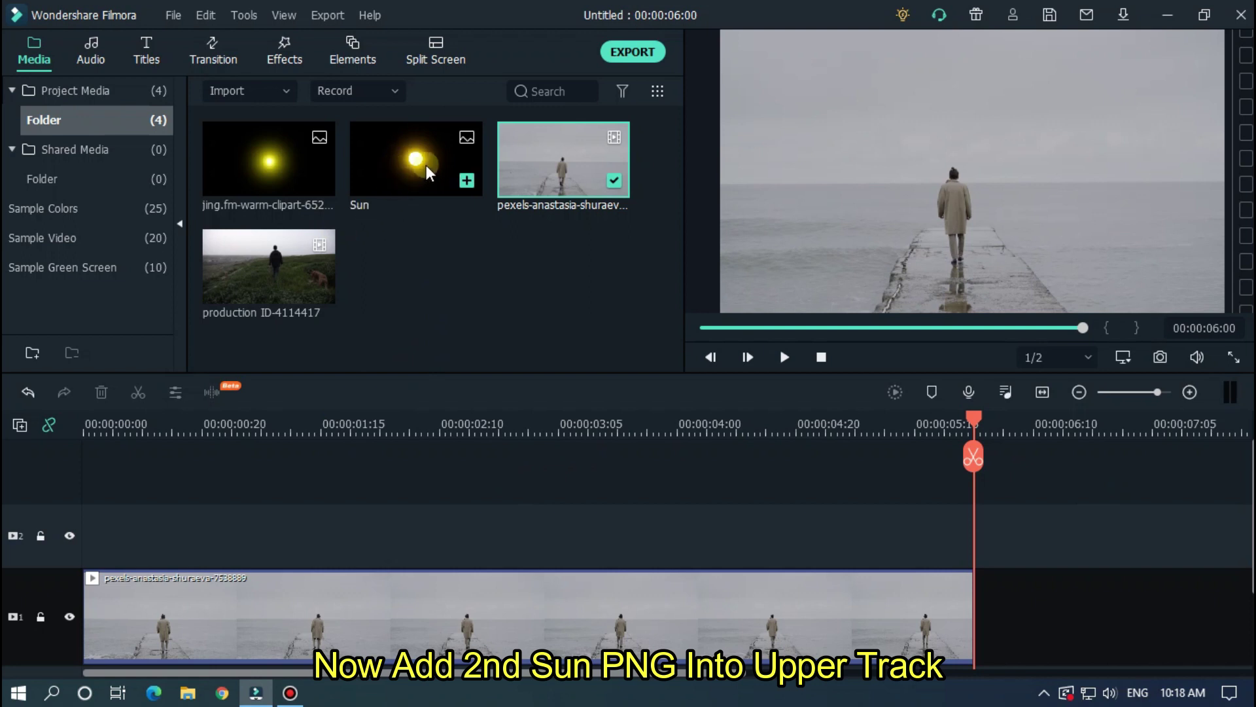
{"action": "left_click_drag", "start_coordinate": [428, 174], "coordinate": [973, 499]}
Step: Move the Sun overlay to the upper-left sky of the pier shot and set its blending to Screen
{"action": "key", "text": "Home"}
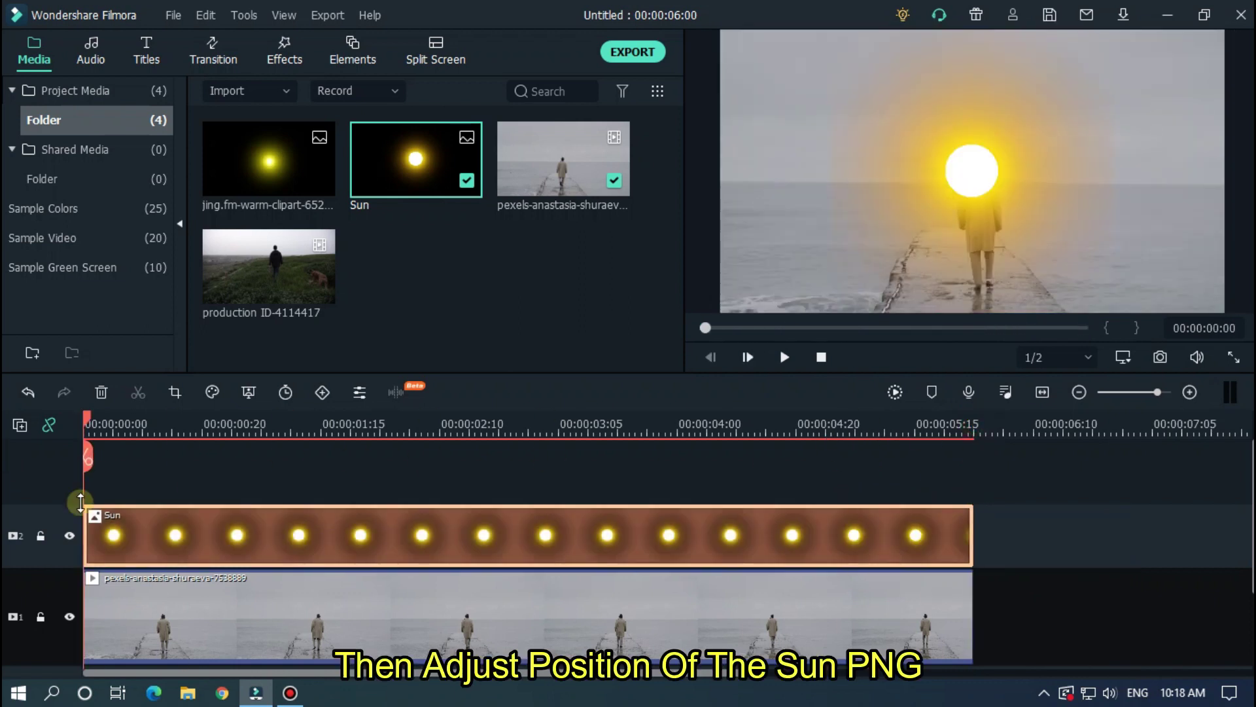
{"action": "double_click", "coordinate": [510, 536]}
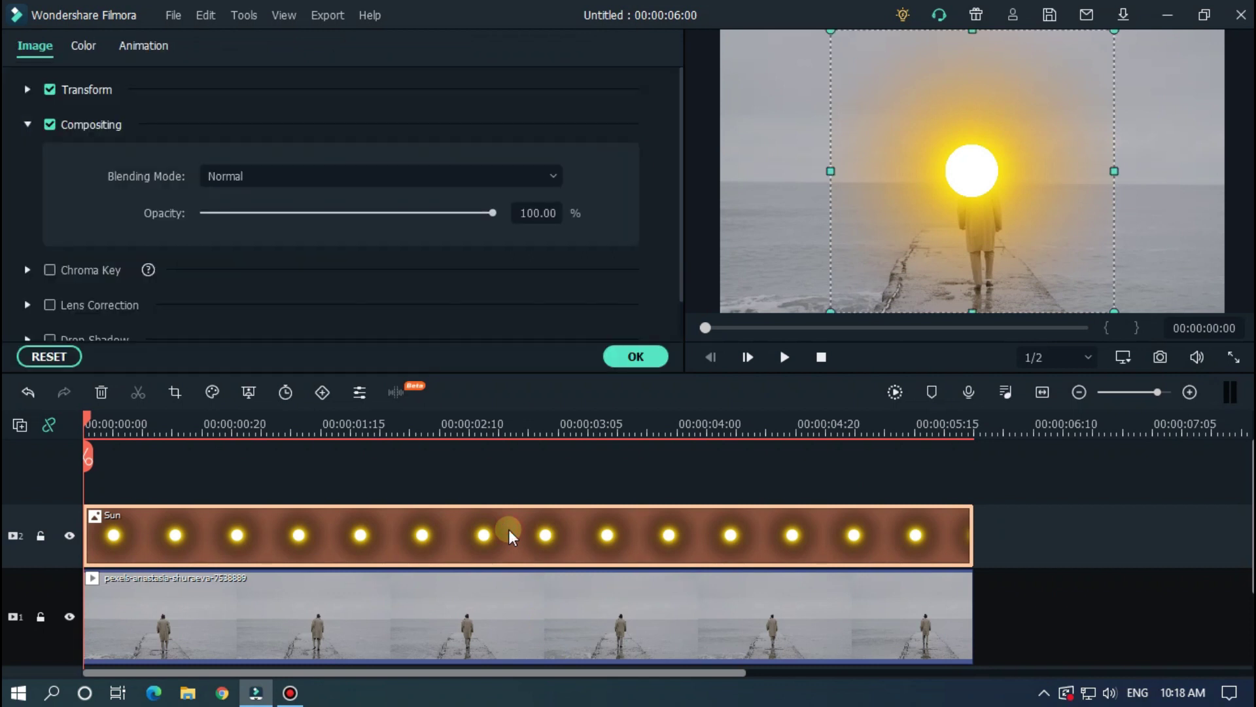
{"action": "left_click_drag", "start_coordinate": [990, 187], "coordinate": [821, 109]}
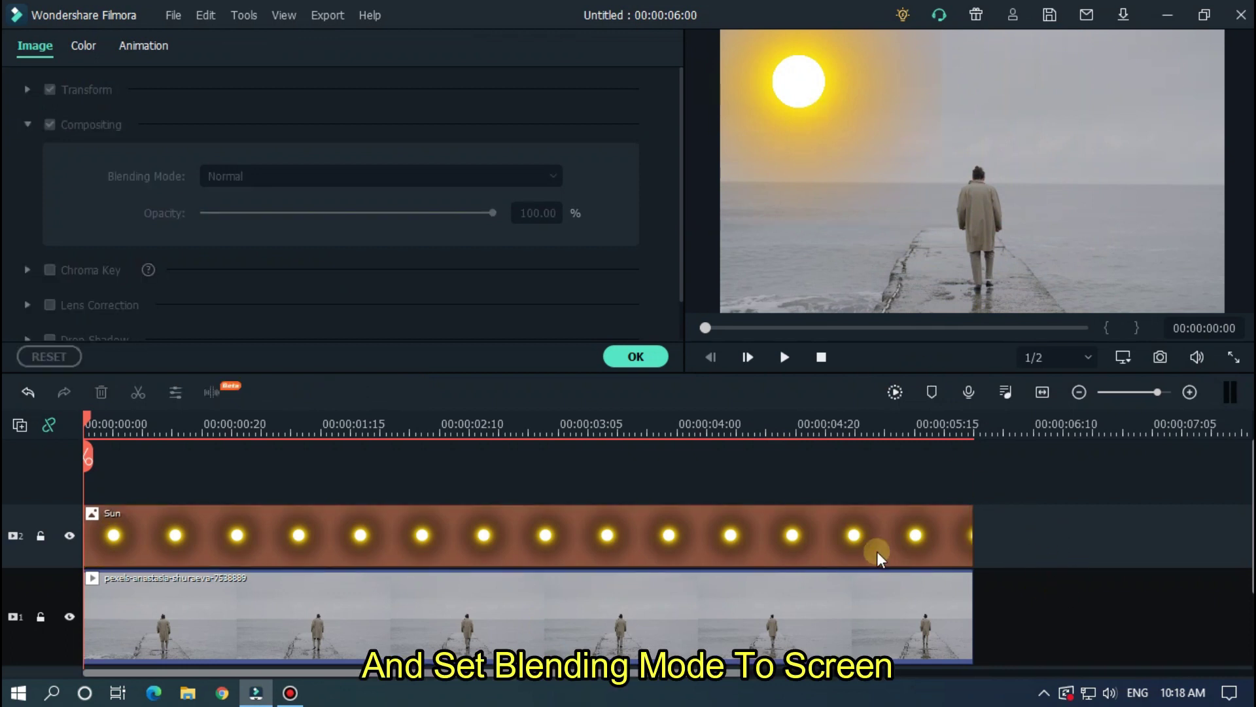
{"action": "left_click", "coordinate": [238, 175]}
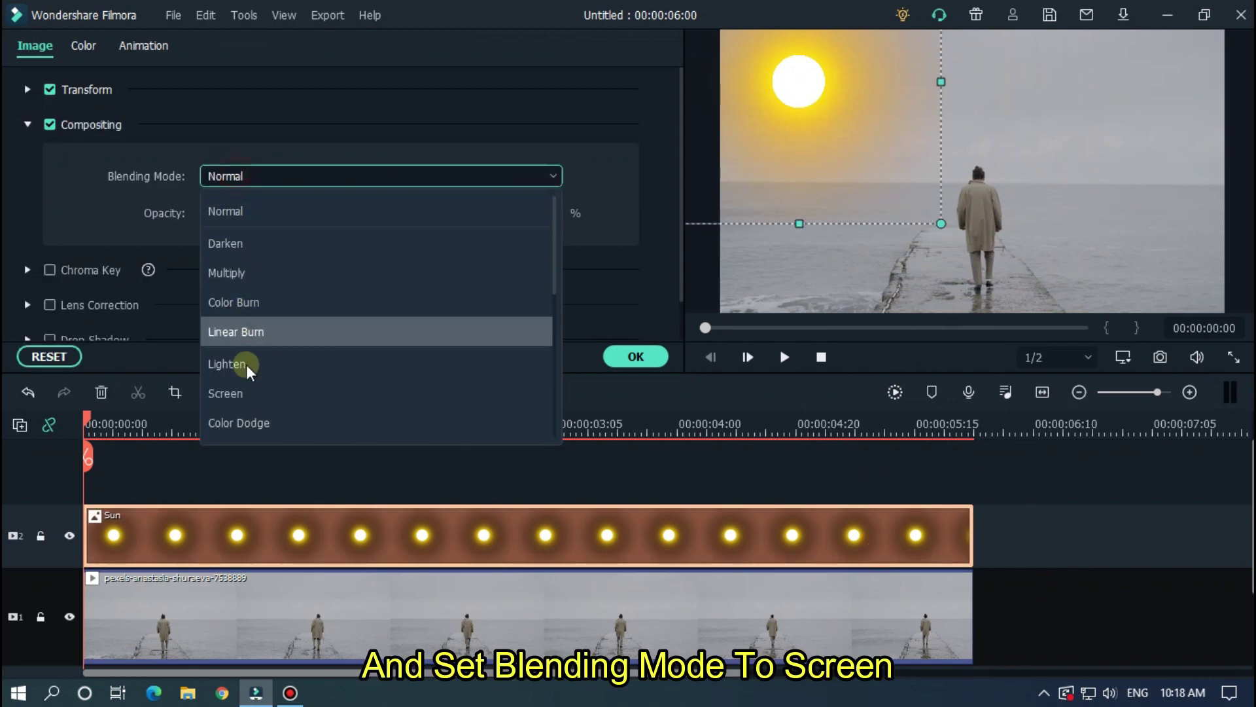
{"action": "left_click", "coordinate": [247, 395]}
{"action": "left_click", "coordinate": [1063, 503]}
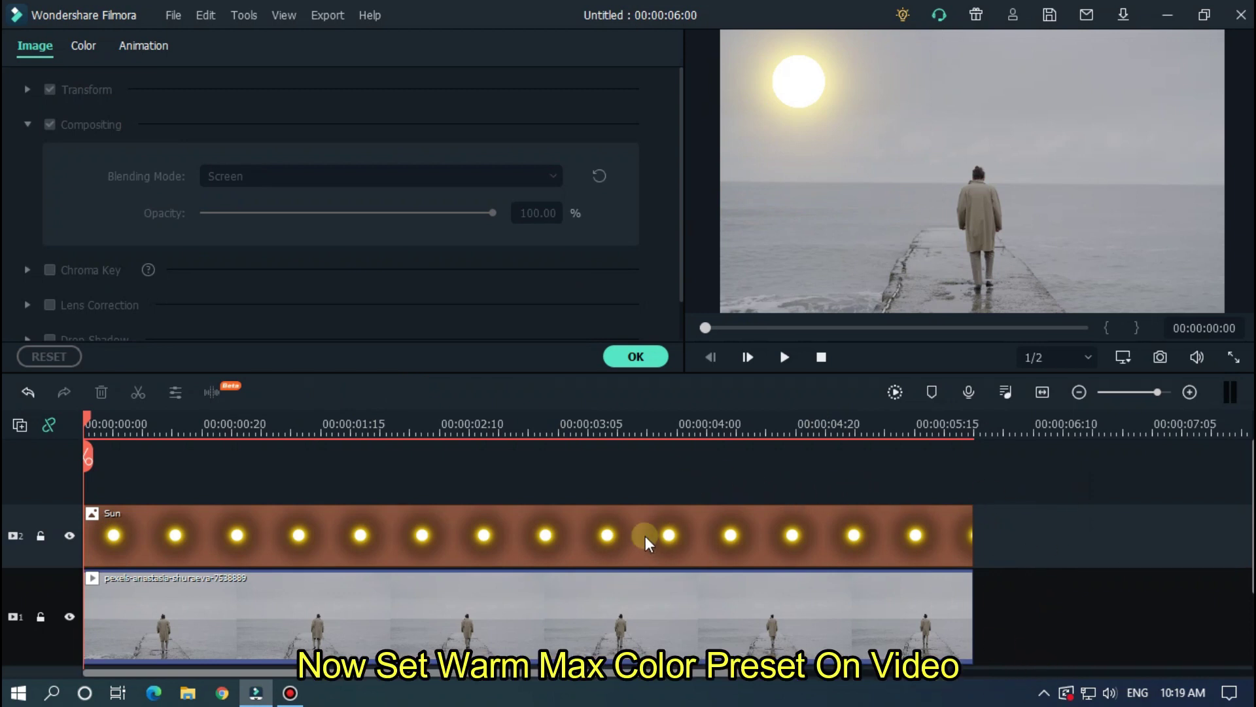
Step: Apply the Warm Max colour preset to the pier-walk clip and play it back
{"action": "left_click", "coordinate": [344, 615]}
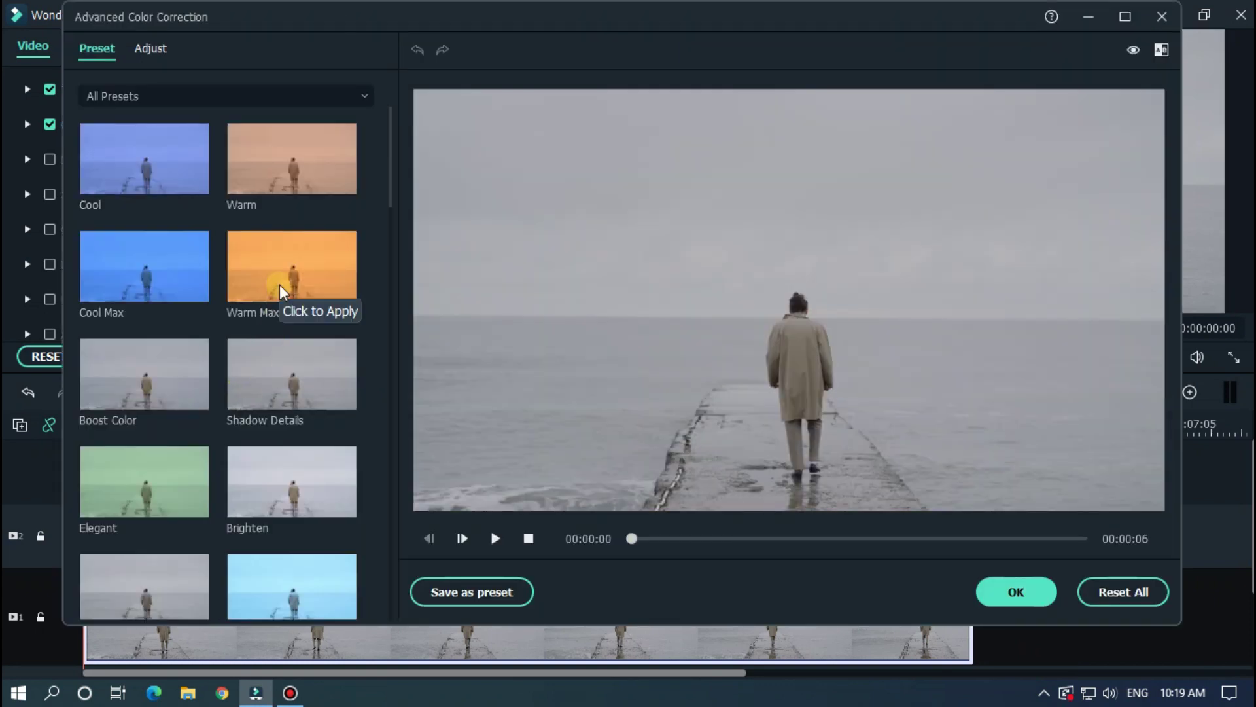
{"action": "left_click", "coordinate": [279, 288]}
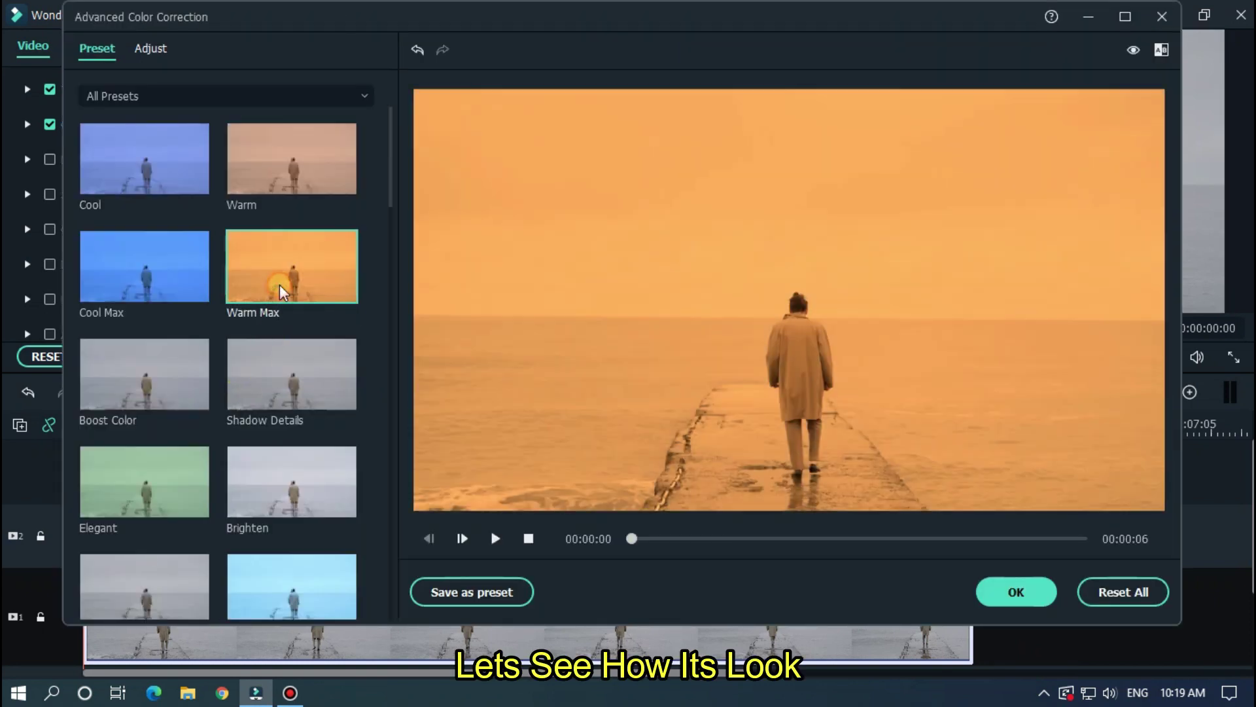
{"action": "left_click", "coordinate": [1012, 592]}
{"action": "key", "text": "space"}
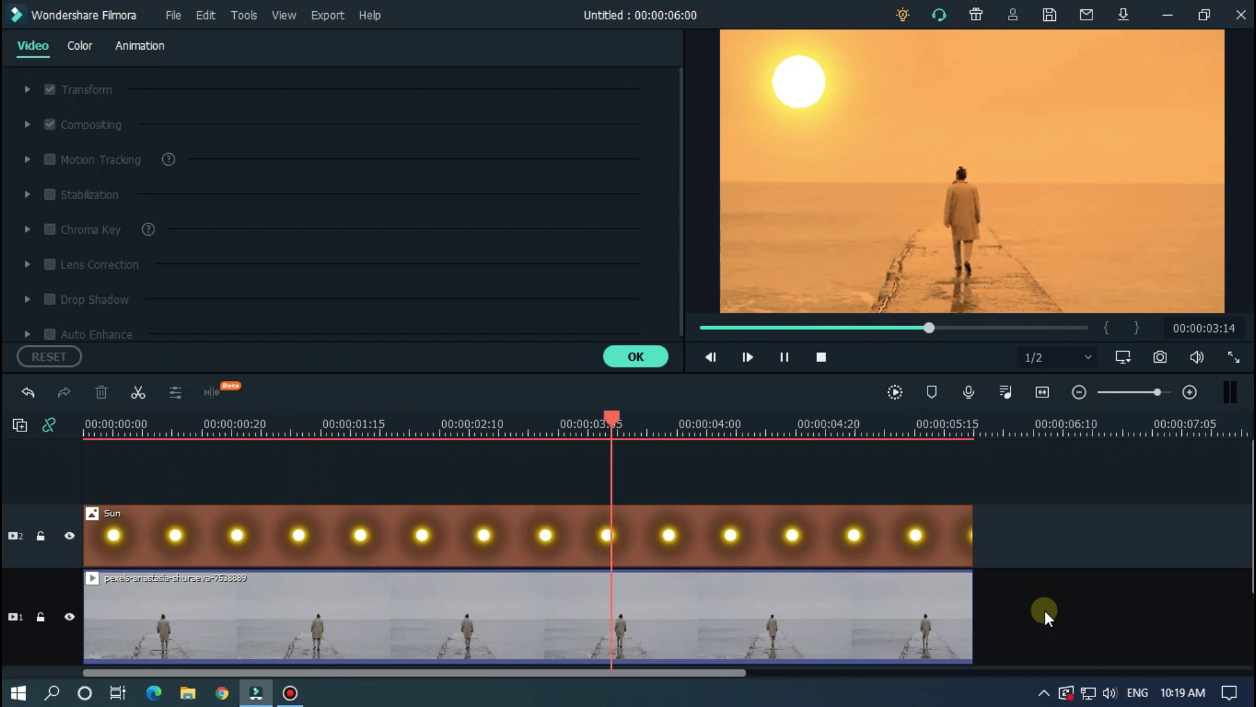
{"action": "key", "text": "space"}
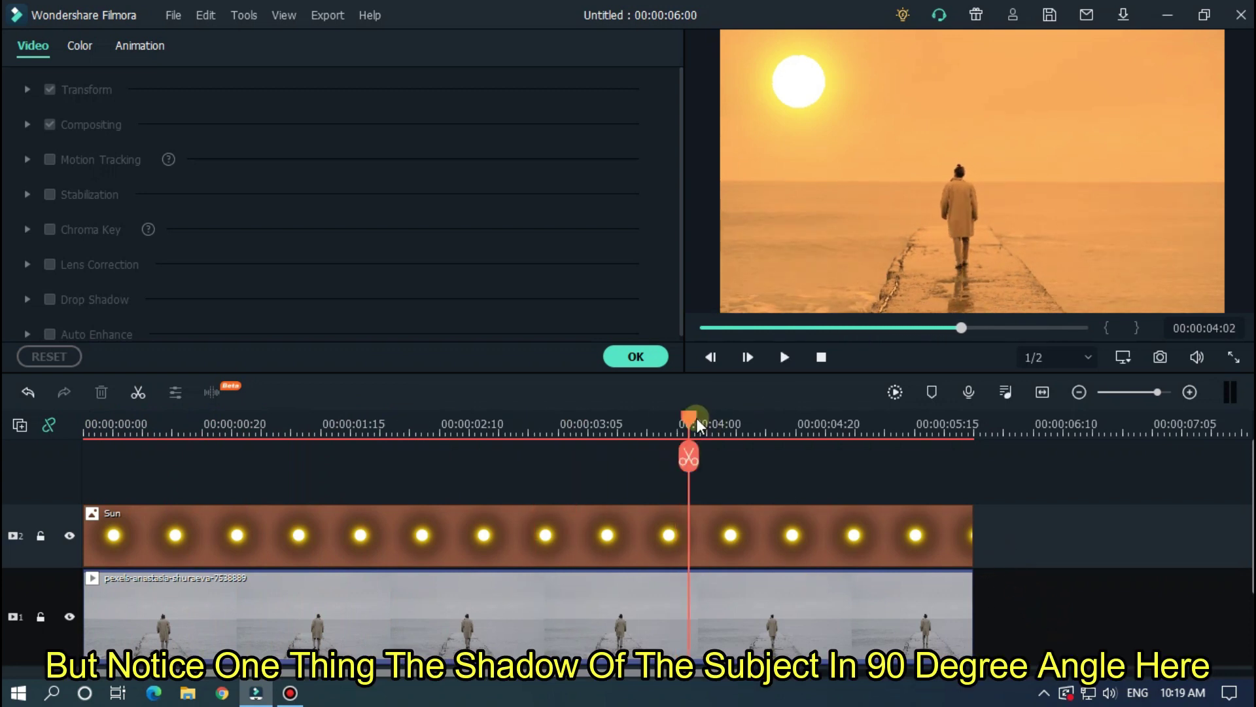
Step: At about 3:18, reposition the sun to the centre, just above and behind the walker
{"action": "left_click_drag", "start_coordinate": [699, 427], "coordinate": [640, 433]}
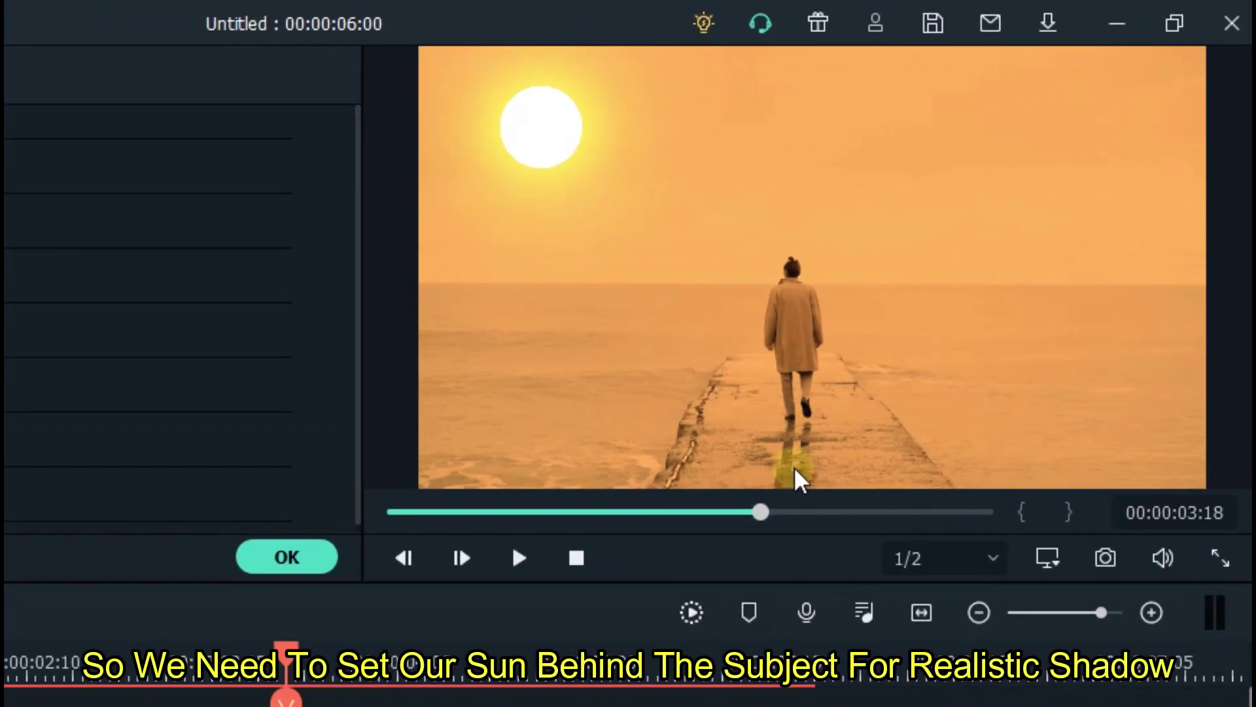
{"action": "left_click", "coordinate": [147, 208]}
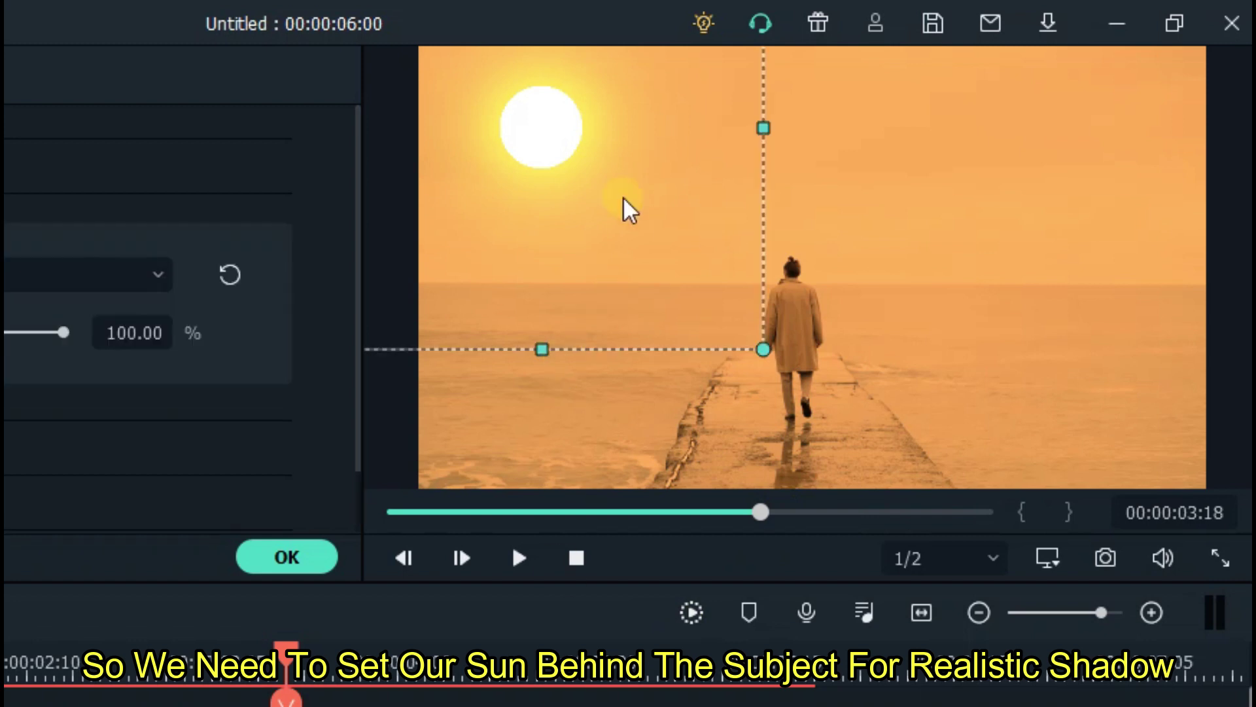
{"action": "left_click_drag", "start_coordinate": [583, 127], "coordinate": [803, 111]}
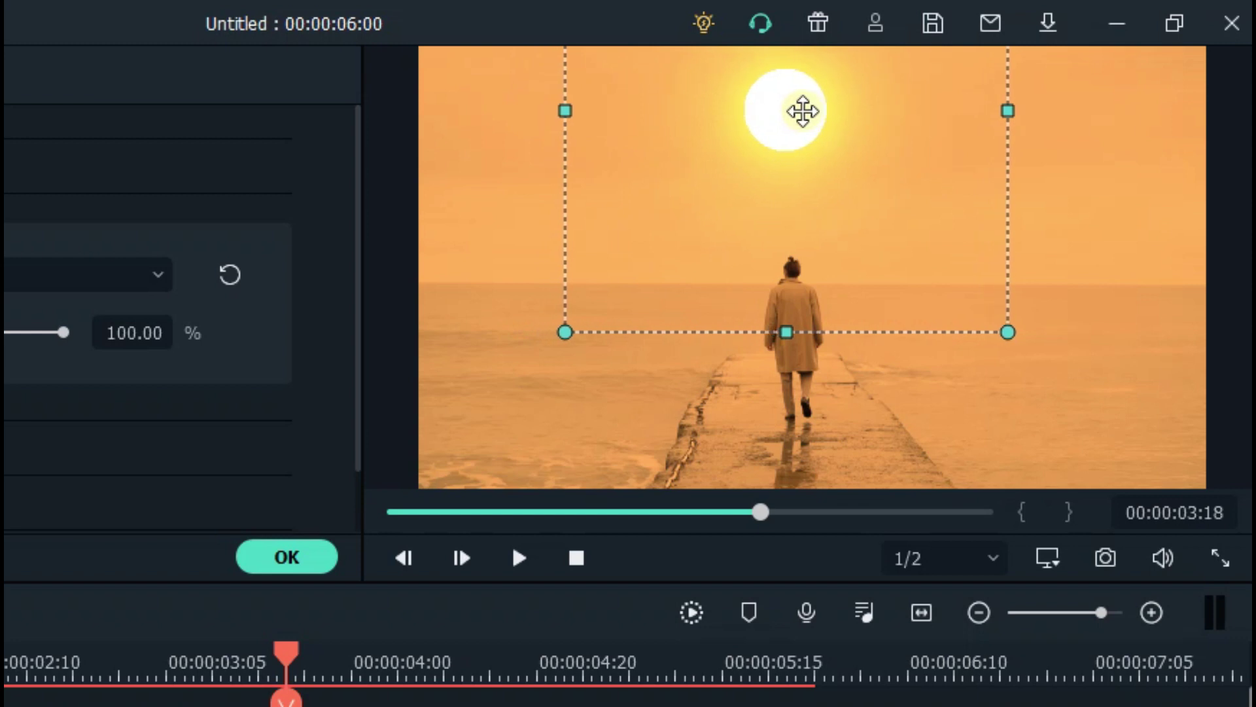
{"action": "left_click_drag", "start_coordinate": [807, 111], "coordinate": [810, 142]}
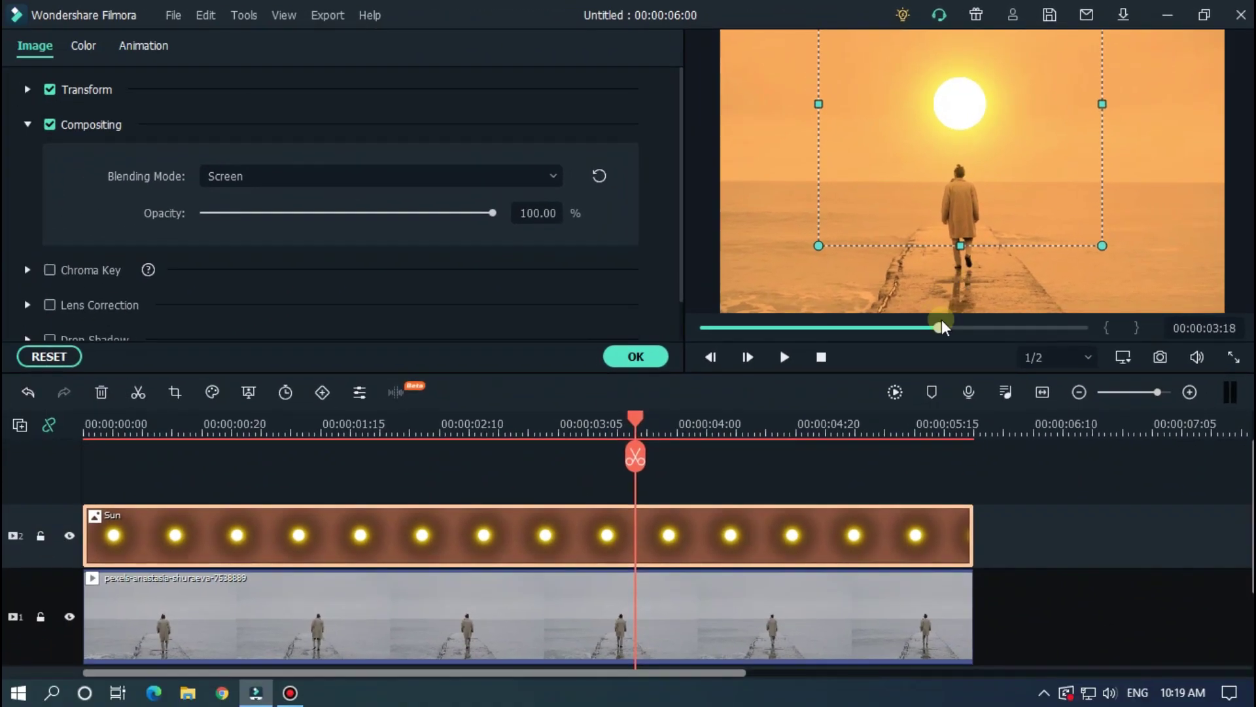
{"action": "left_click_drag", "start_coordinate": [941, 326], "coordinate": [580, 336]}
Step: Replay the pier clip from the start, then select it to show its video settings
{"action": "left_click", "coordinate": [1094, 521]}
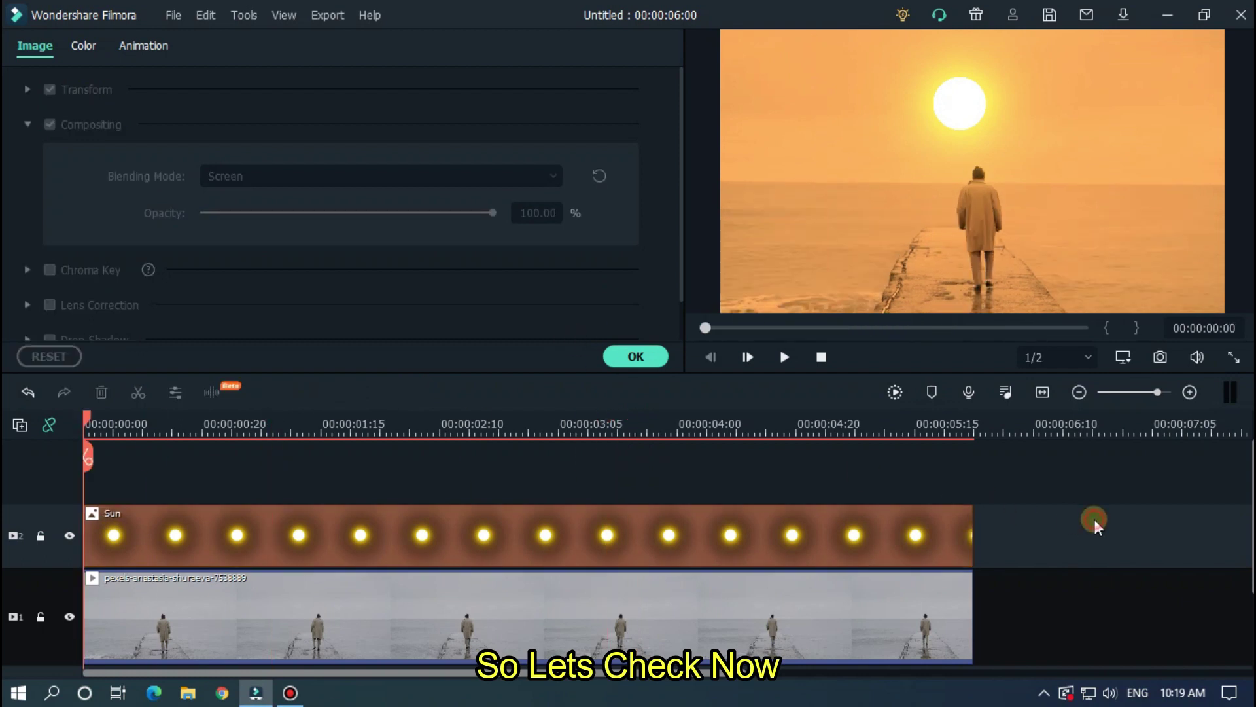
{"action": "key", "text": "space"}
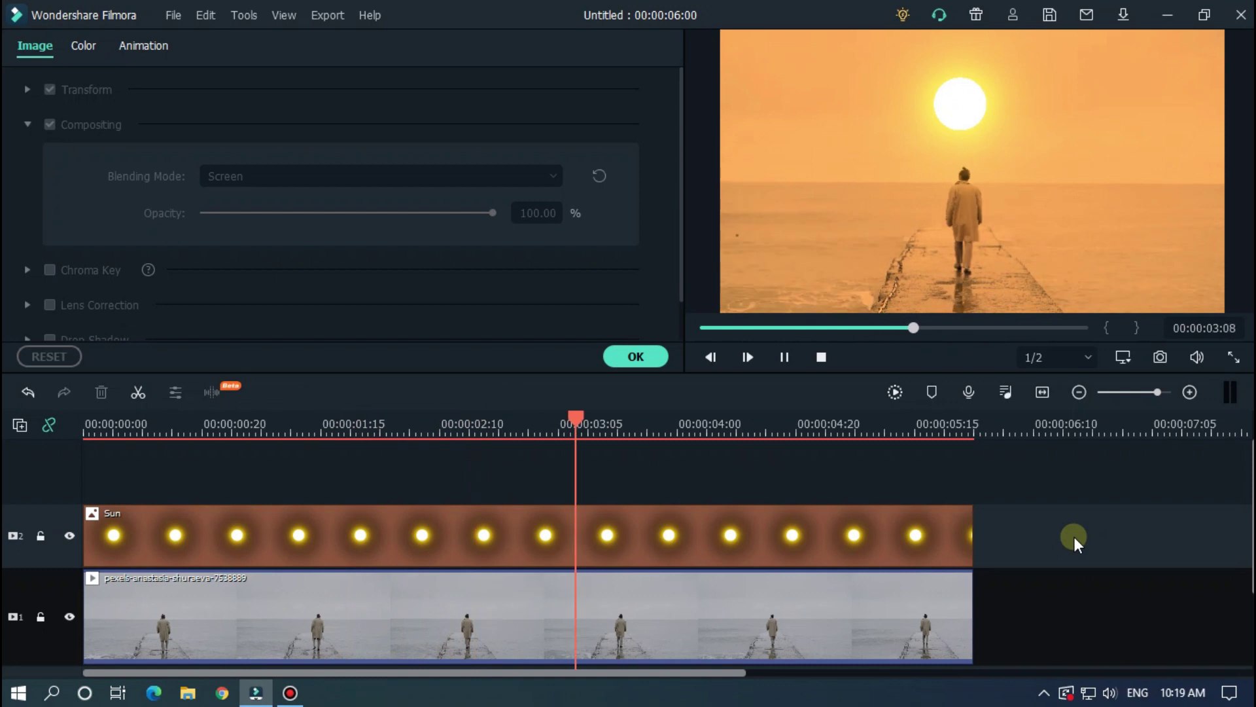
{"action": "key", "text": "space"}
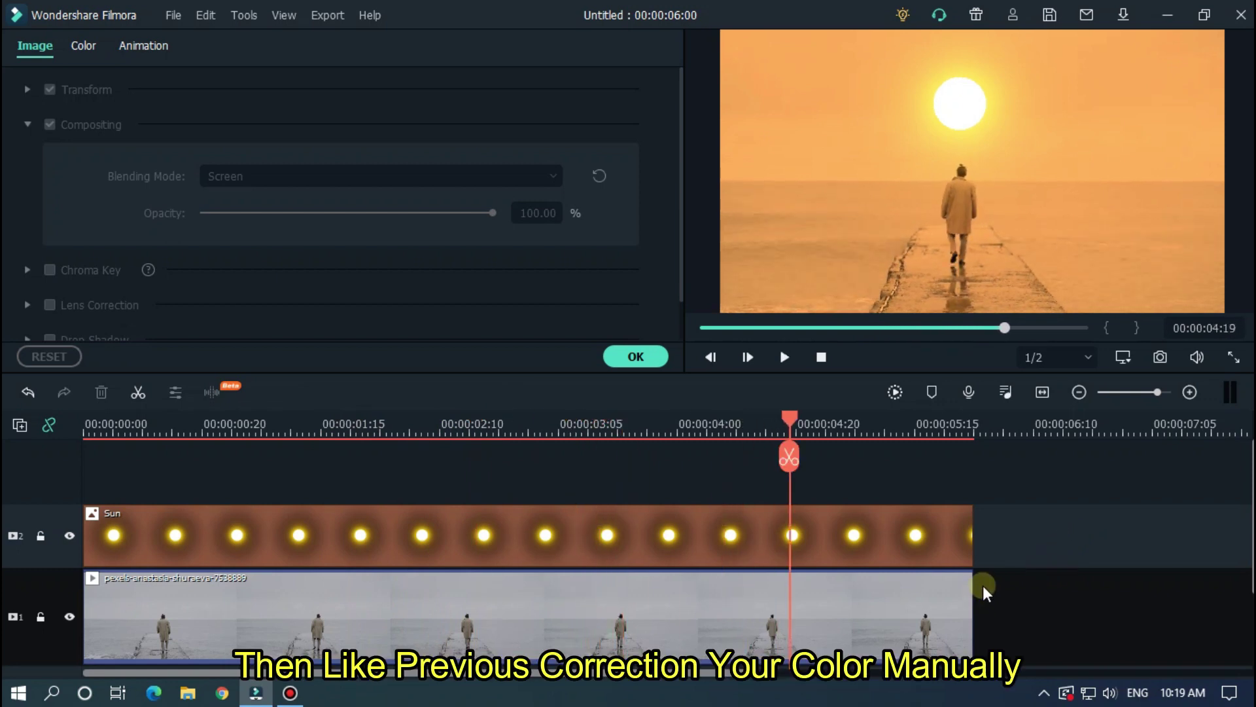
{"action": "key", "text": "Home"}
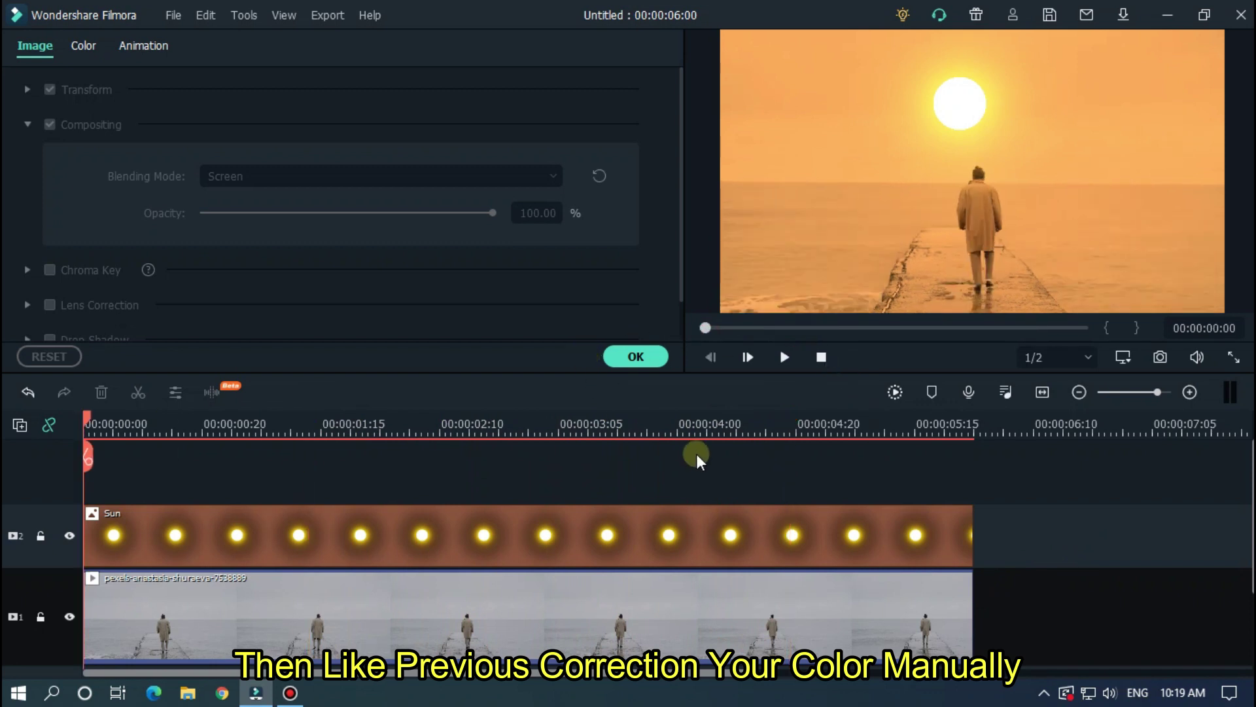
{"action": "key", "text": "space"}
{"action": "left_click", "coordinate": [751, 603]}
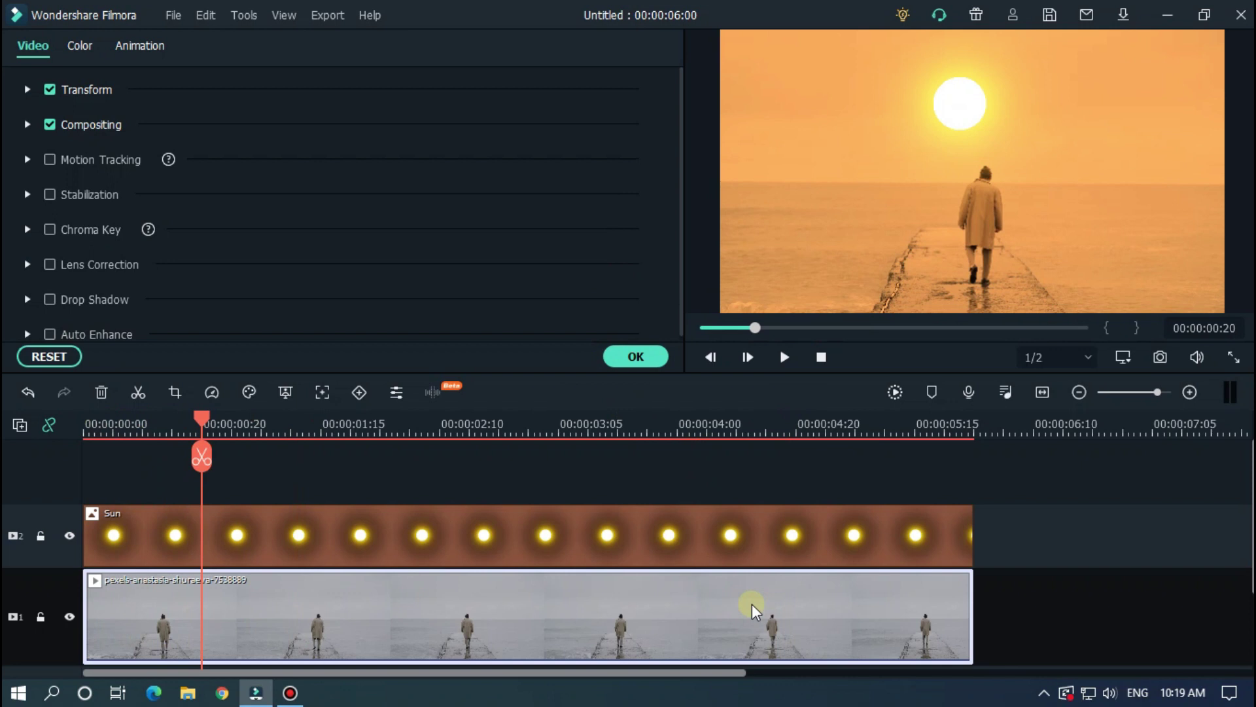
Step: Delete the Warm Max effect from the pier clip and open its advanced Color Correction
{"action": "right_click", "coordinate": [752, 603]}
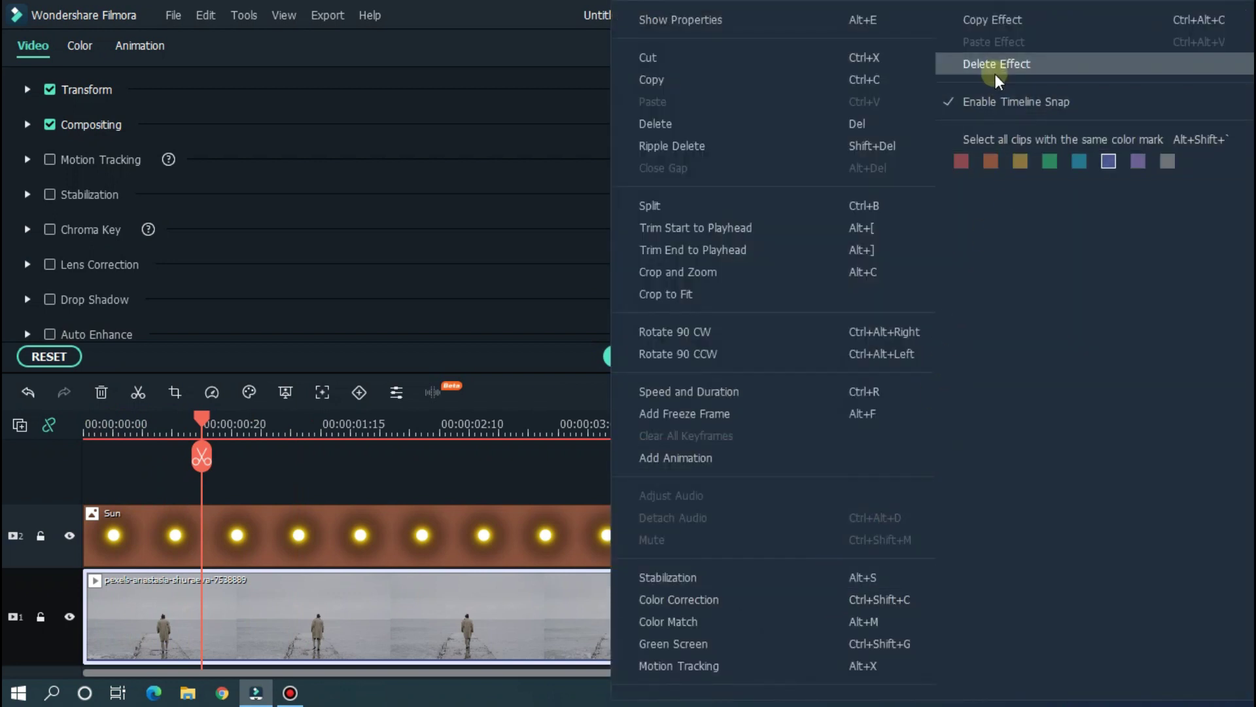
{"action": "left_click", "coordinate": [992, 65]}
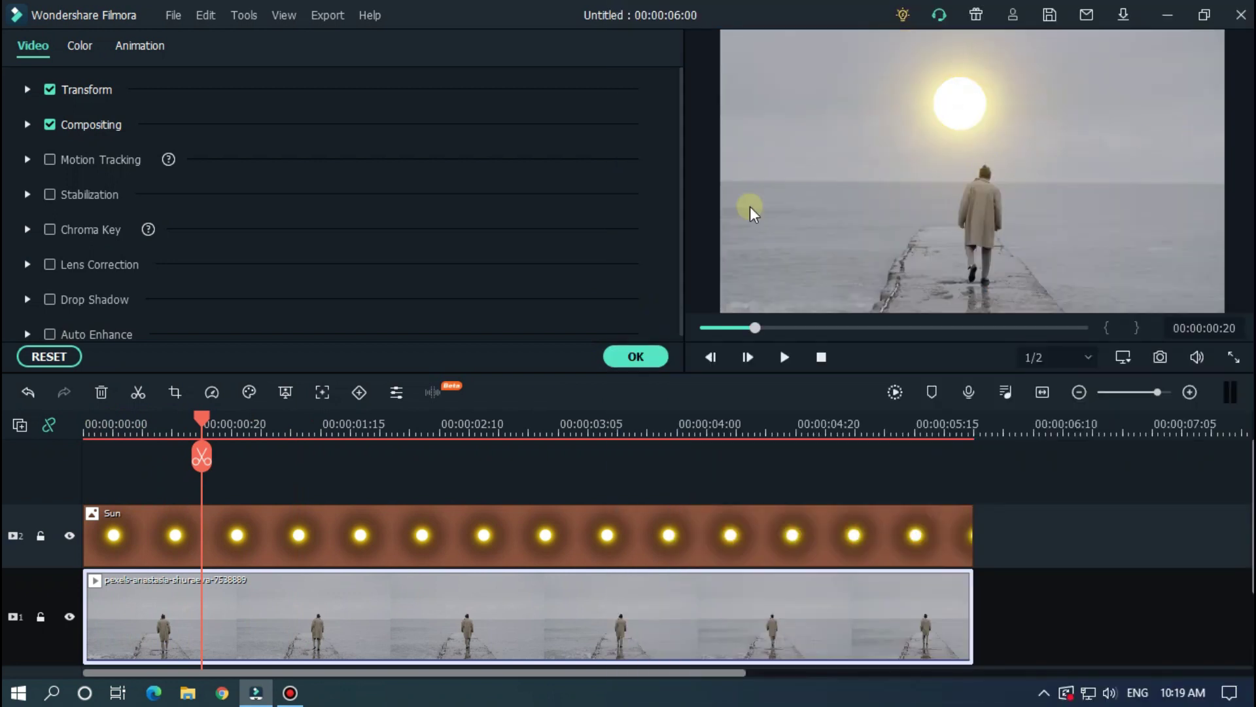
{"action": "left_click", "coordinate": [247, 397]}
{"action": "left_click", "coordinate": [281, 421]}
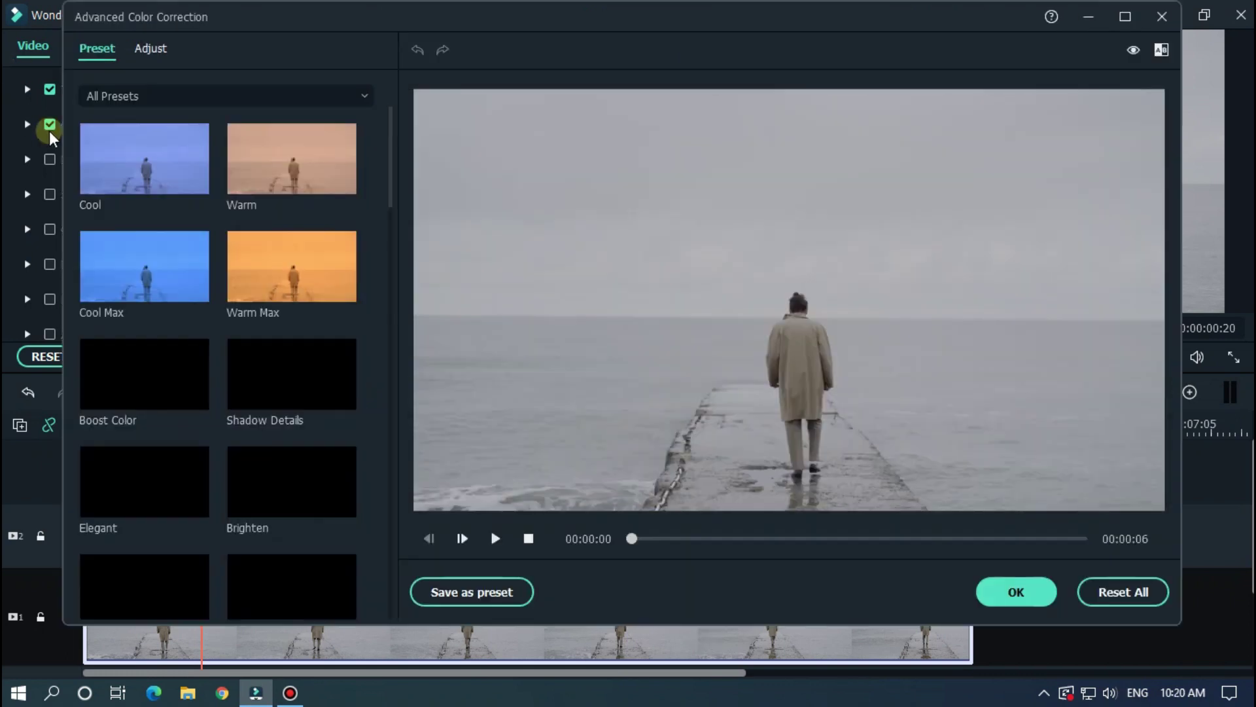
Step: On the Adjust tab, set colour enhancement to 31, temperature to 14.59 and tint to 10
{"action": "left_click", "coordinate": [152, 49]}
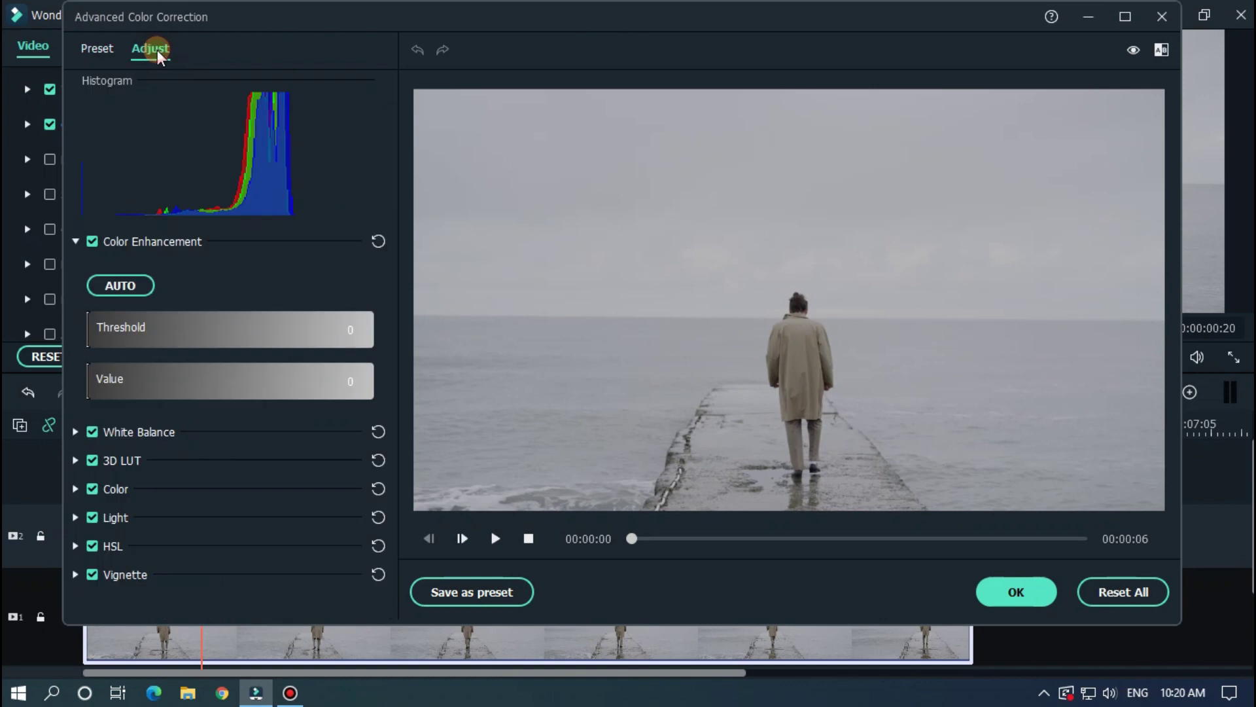
{"action": "left_click_drag", "start_coordinate": [120, 374], "coordinate": [175, 383]}
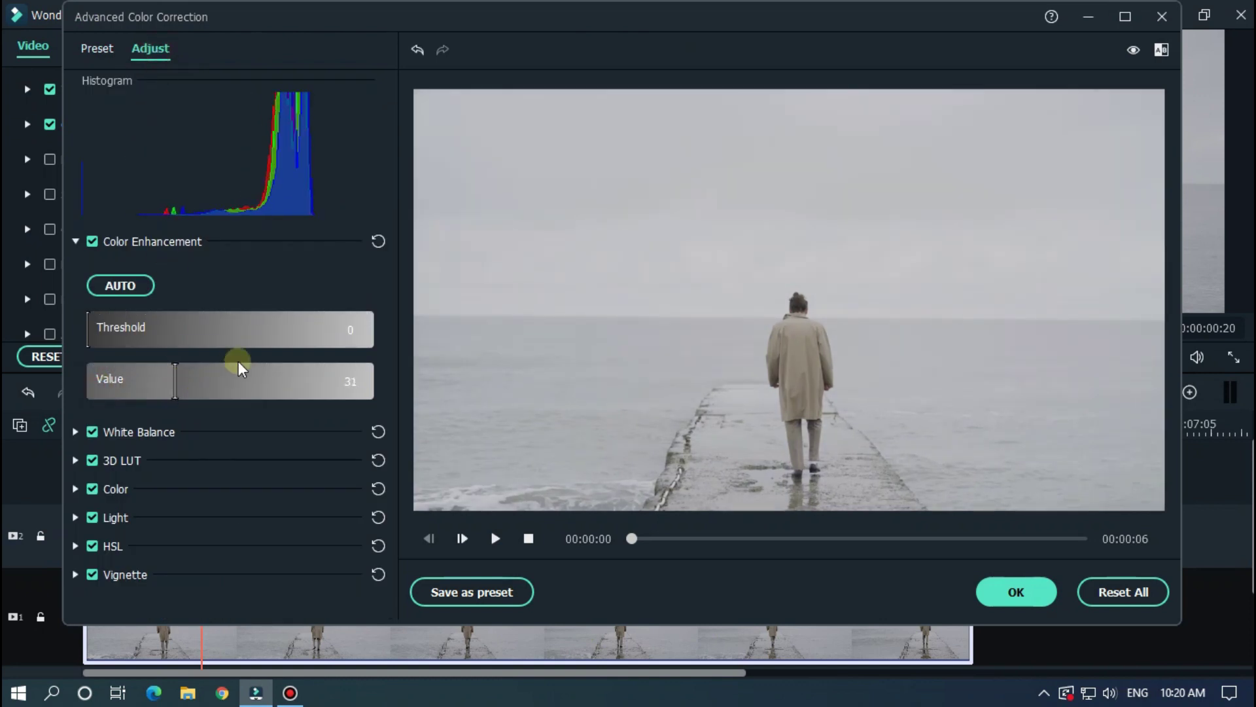
{"action": "left_click", "coordinate": [75, 241]}
{"action": "left_click", "coordinate": [77, 269]}
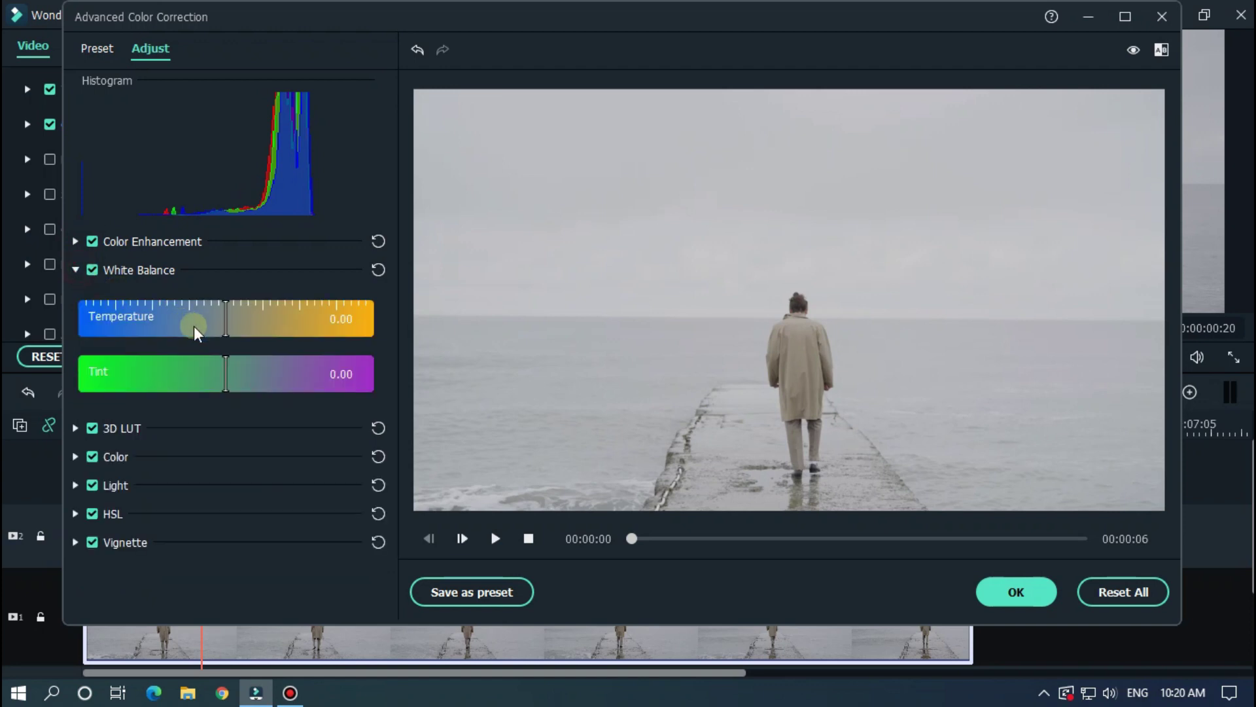
{"action": "left_click_drag", "start_coordinate": [228, 321], "coordinate": [316, 321]}
{"action": "left_click_drag", "start_coordinate": [233, 374], "coordinate": [295, 373]}
{"action": "left_click", "coordinate": [78, 271]}
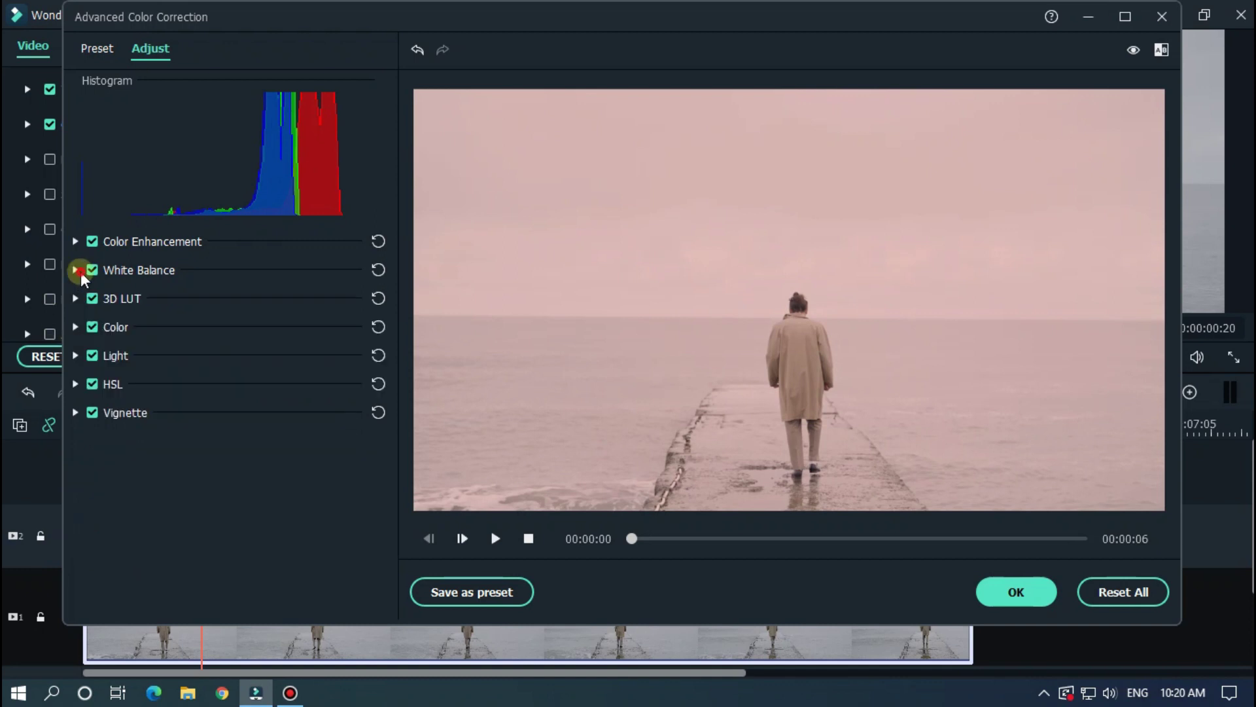
Step: Set exposure 7, vibrance 13, saturation 17, slightly higher brightness, highlights 7, whites 9, and apply
{"action": "left_click", "coordinate": [76, 329]}
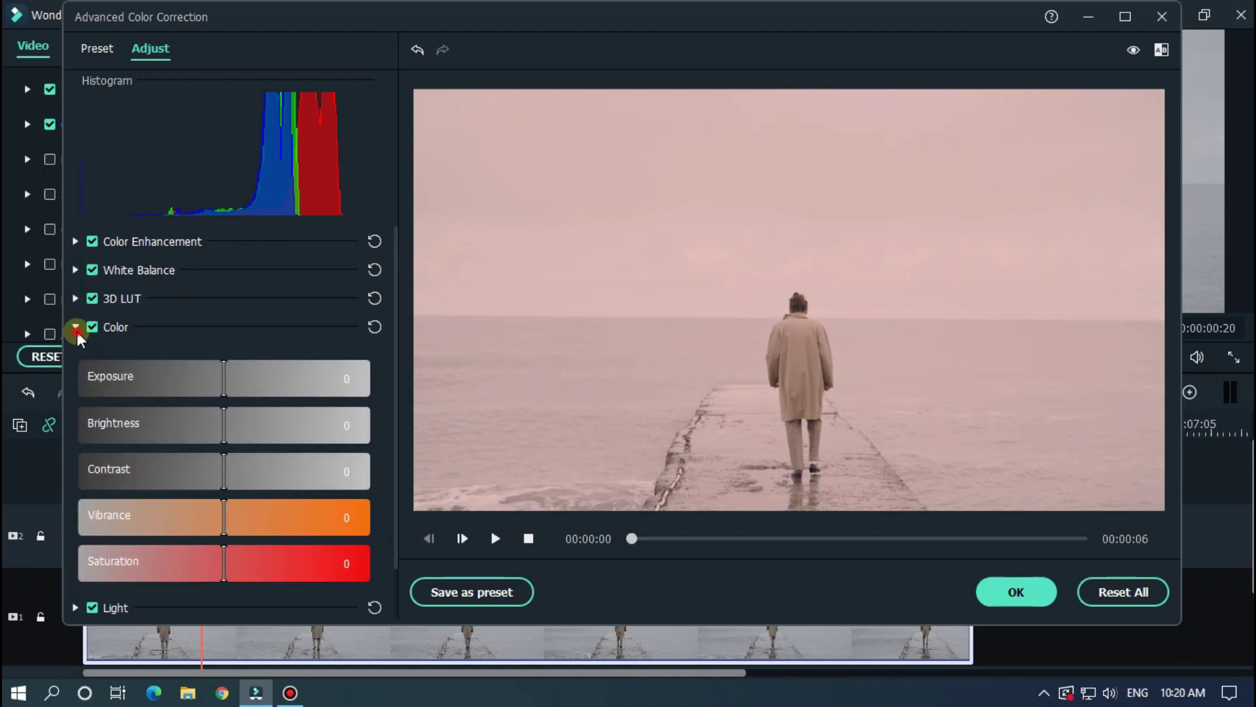
{"action": "left_click_drag", "start_coordinate": [233, 387], "coordinate": [239, 388]}
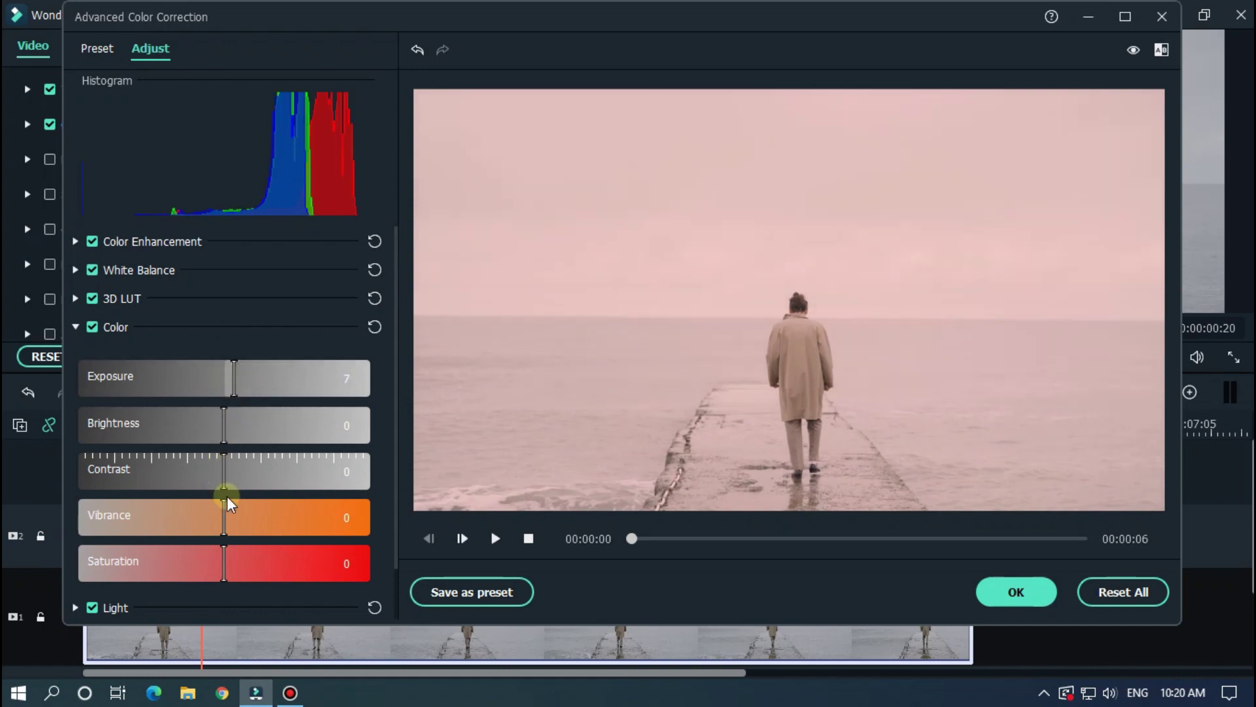
{"action": "left_click_drag", "start_coordinate": [228, 528], "coordinate": [239, 524]}
{"action": "left_click_drag", "start_coordinate": [238, 567], "coordinate": [249, 568]}
{"action": "left_click_drag", "start_coordinate": [224, 419], "coordinate": [231, 415]}
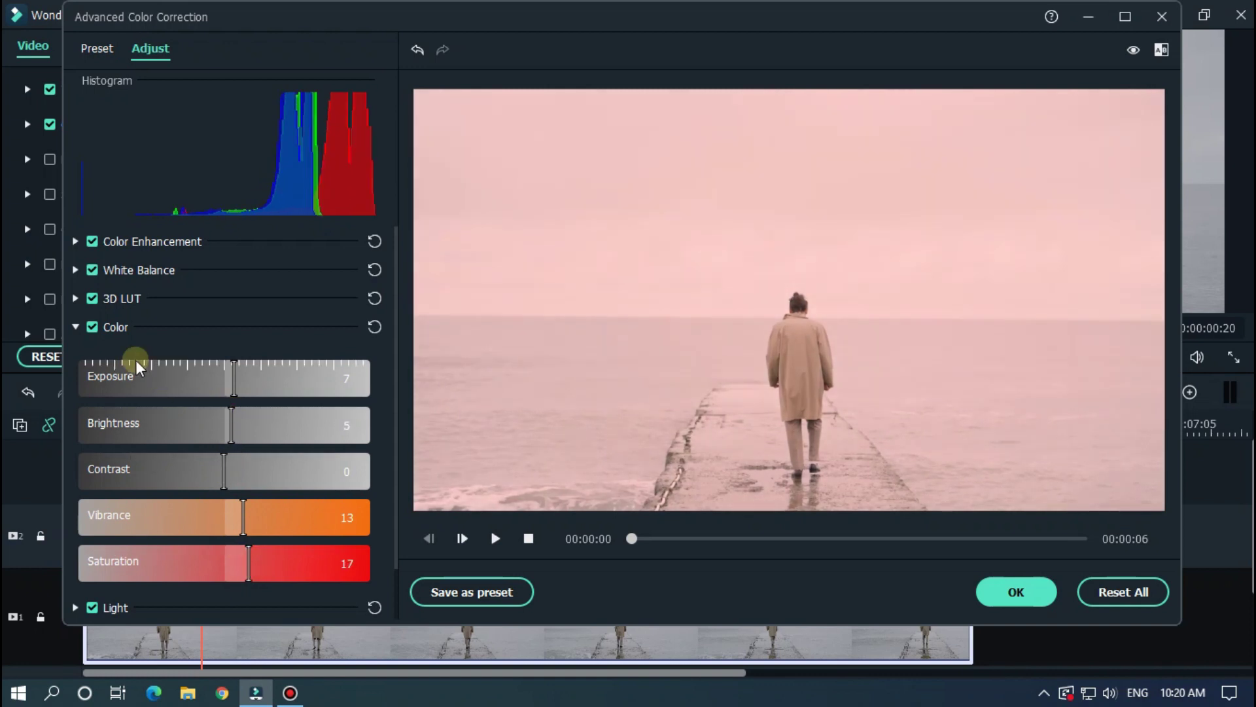
{"action": "left_click", "coordinate": [76, 327]}
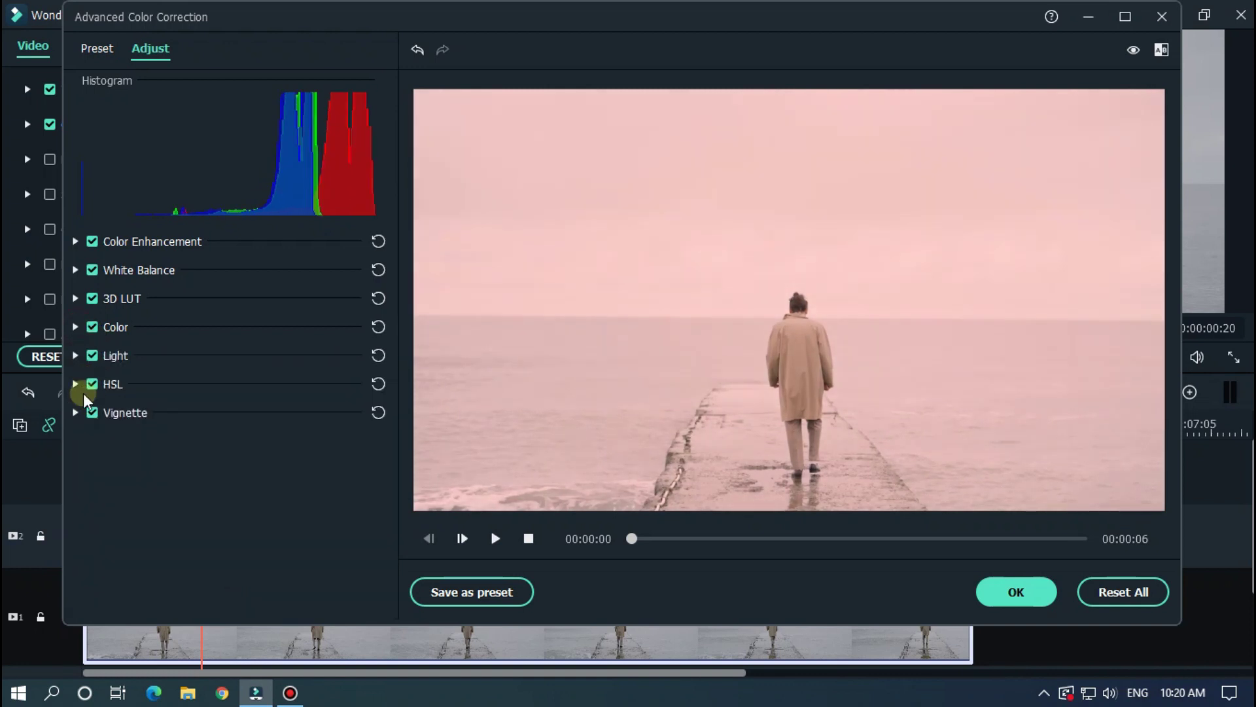
{"action": "left_click", "coordinate": [76, 356]}
{"action": "left_click_drag", "start_coordinate": [237, 414], "coordinate": [234, 414]}
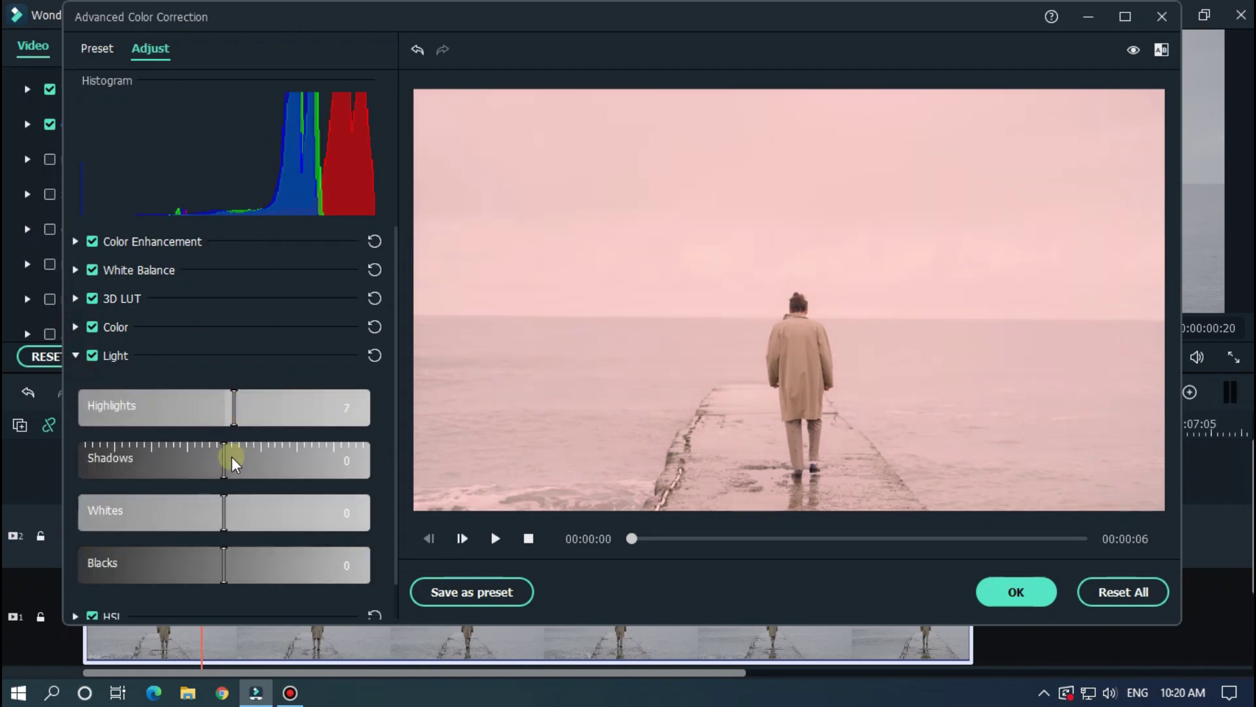
{"action": "left_click_drag", "start_coordinate": [235, 507], "coordinate": [240, 512]}
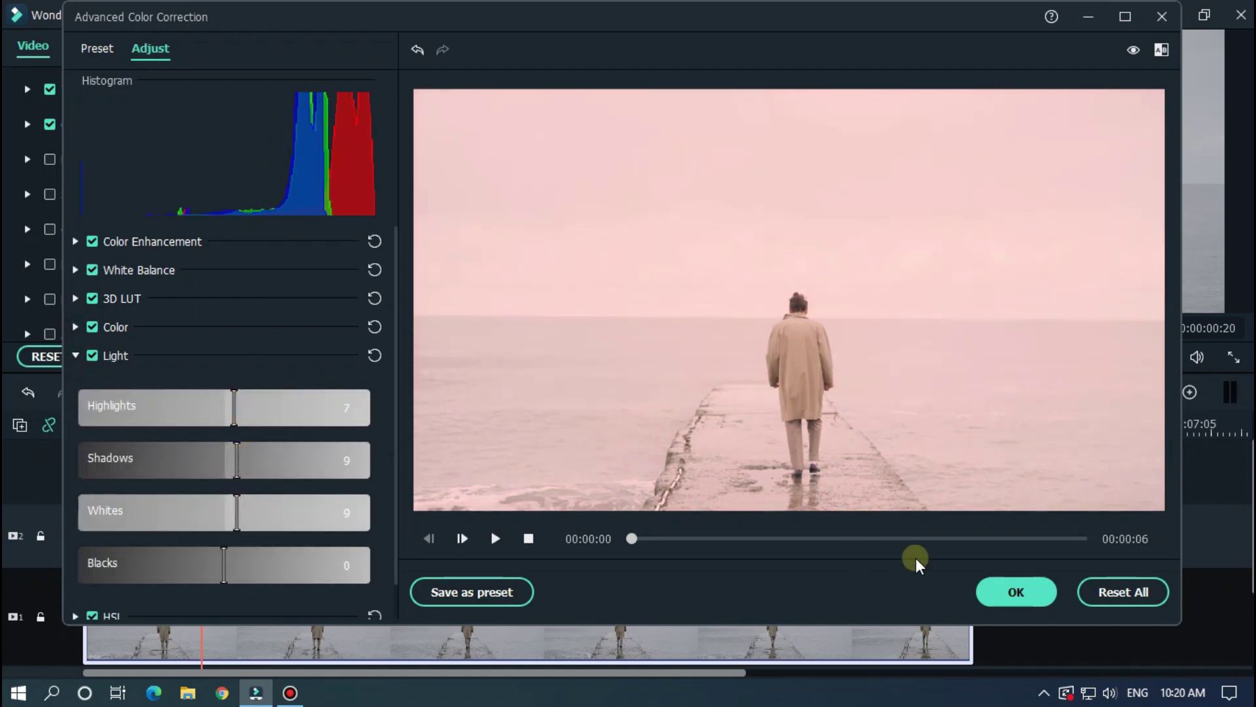
{"action": "left_click", "coordinate": [1016, 591]}
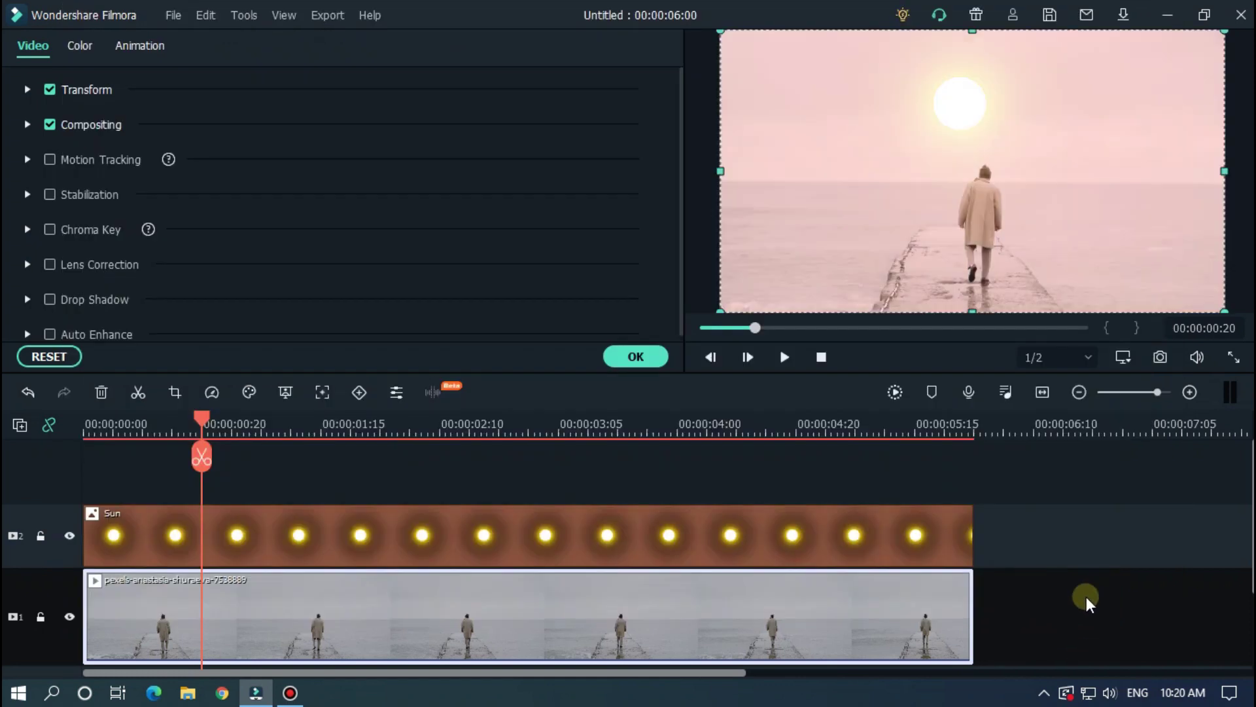
Step: Play the pier clip back from the start, then select it again on the timeline
{"action": "left_click", "coordinate": [1086, 601]}
{"action": "key", "text": "Home"}
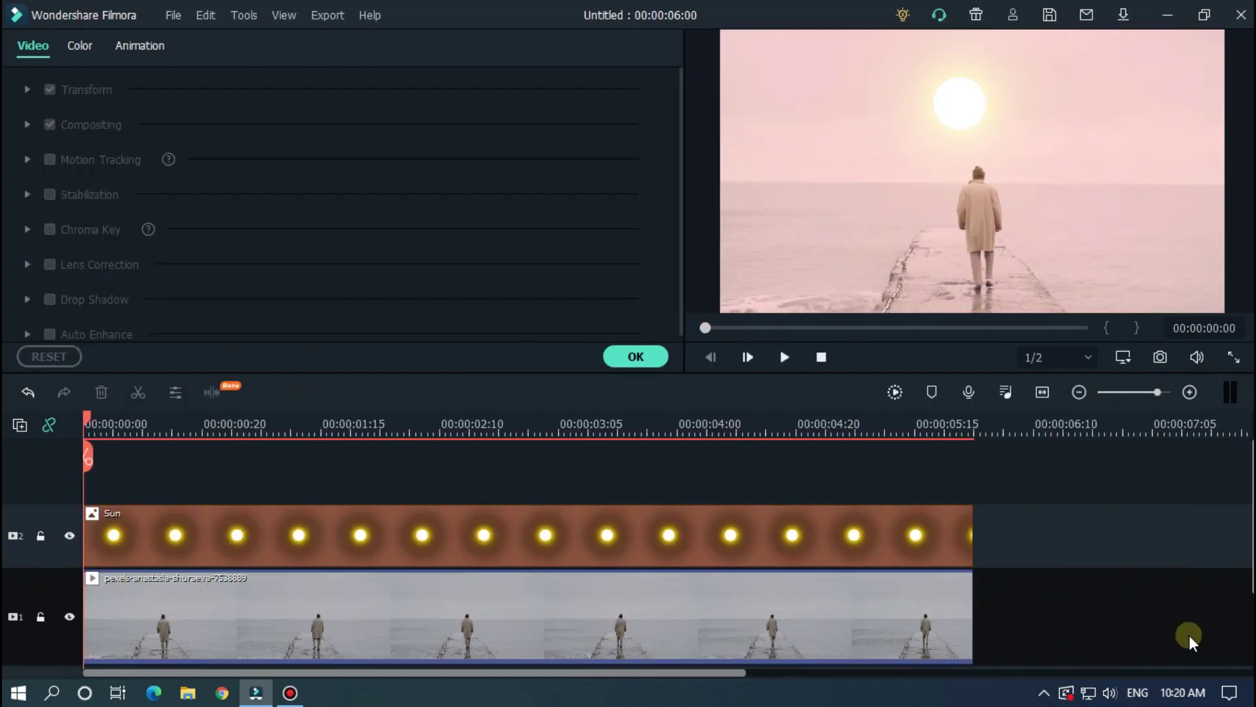
{"action": "key", "text": "space"}
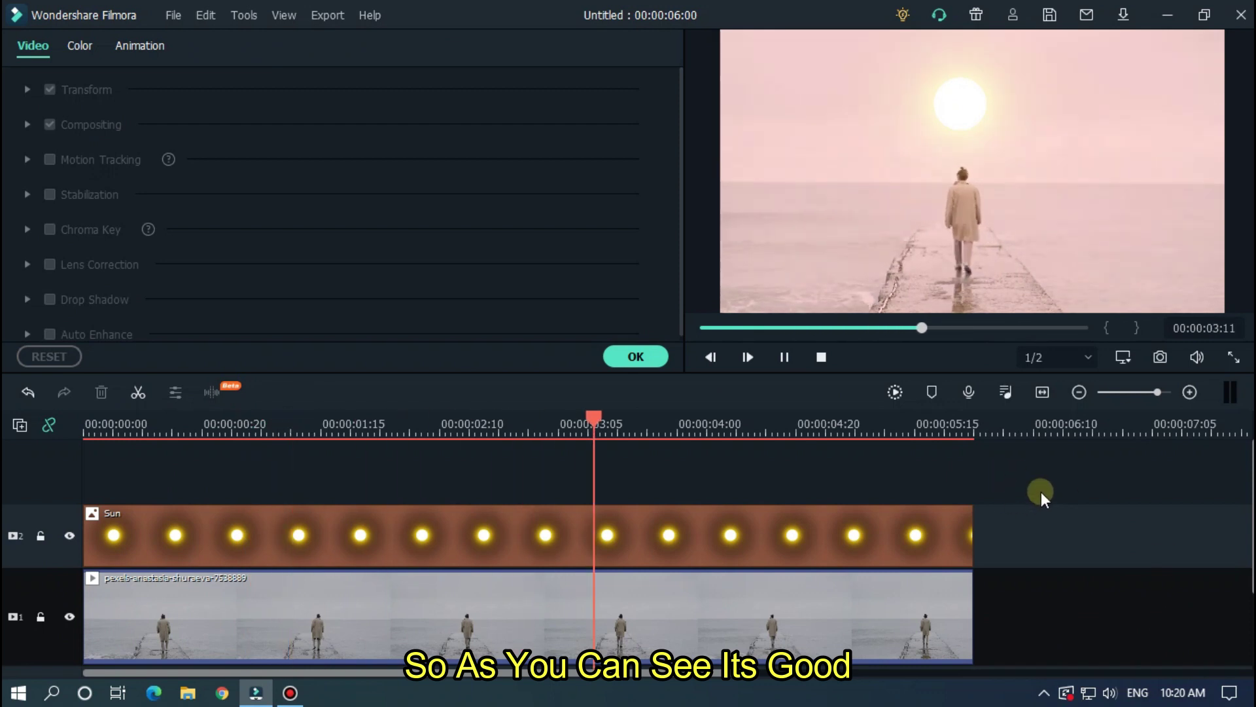
{"action": "key", "text": "space"}
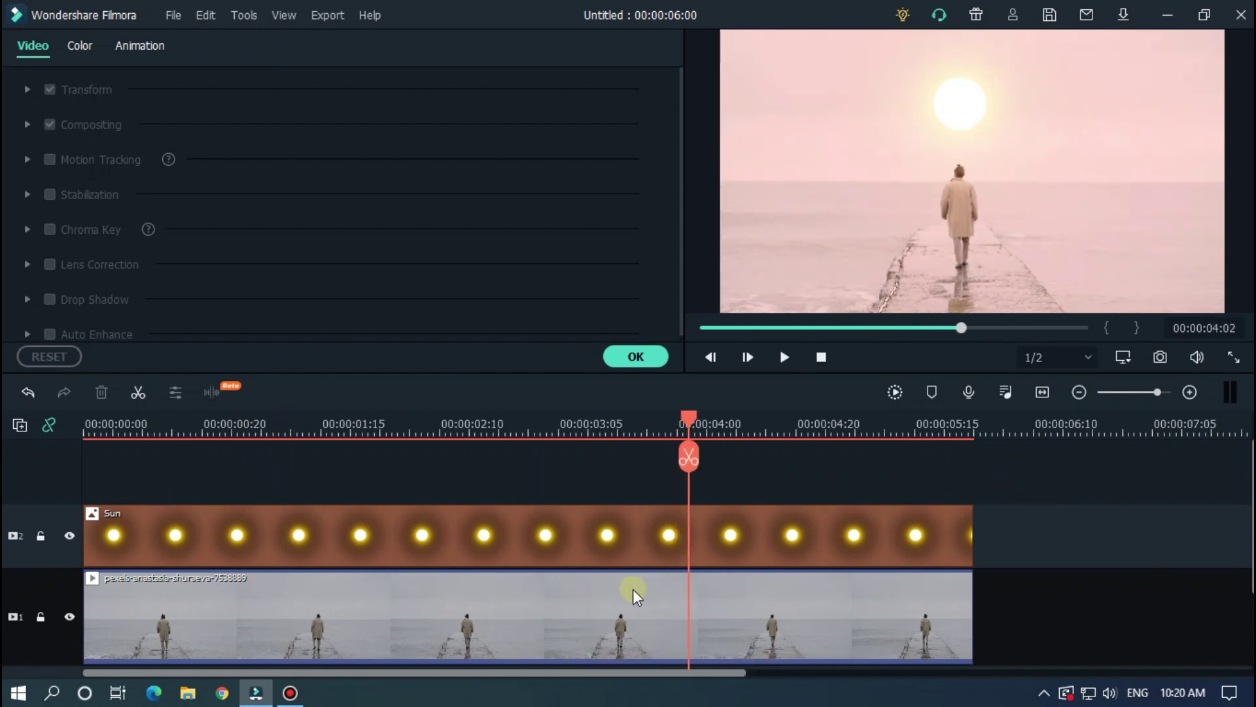
{"action": "left_click", "coordinate": [662, 604]}
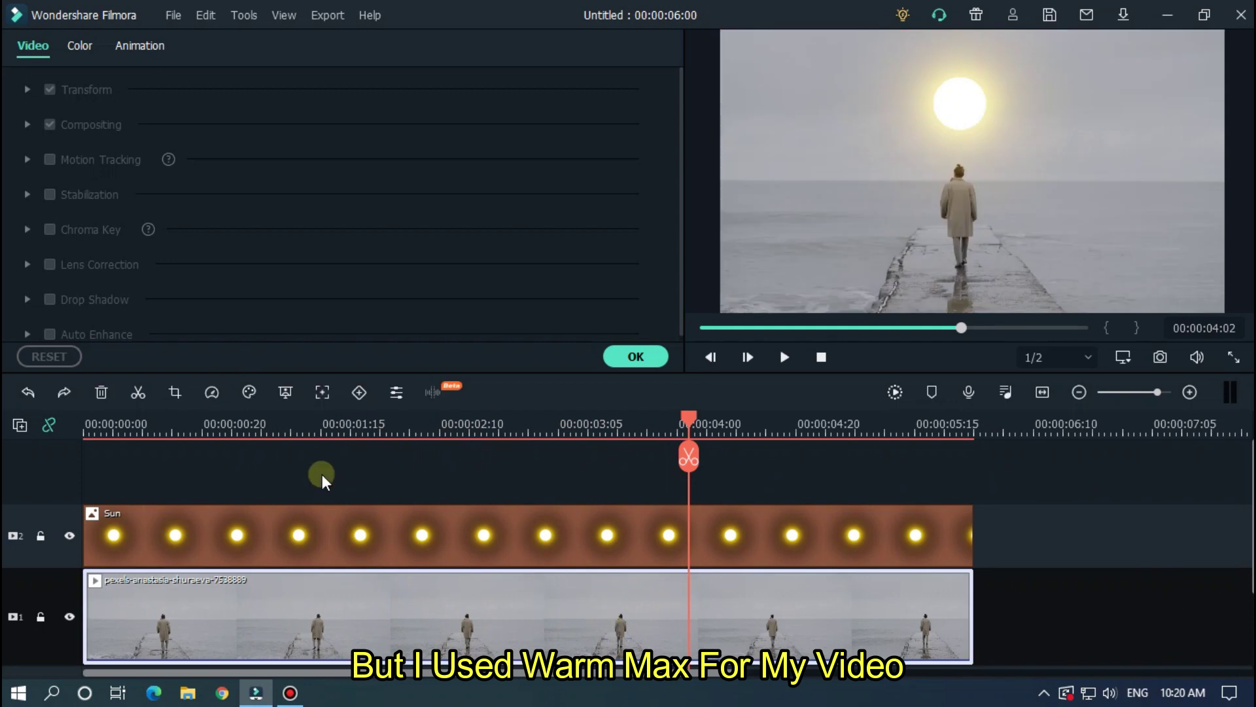
Step: Reapply the Warm Max preset to the pier clip and play the golden result from the start
{"action": "left_click", "coordinate": [247, 392]}
{"action": "left_click", "coordinate": [278, 422]}
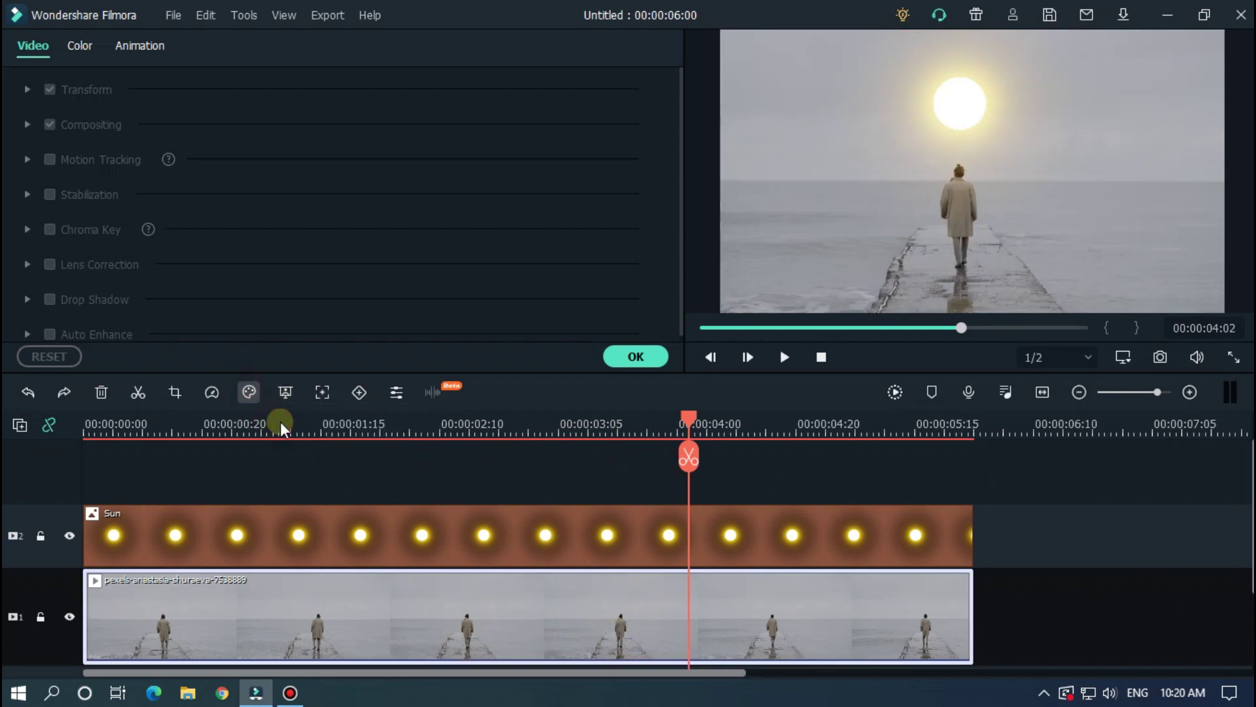
{"action": "left_click", "coordinate": [265, 245]}
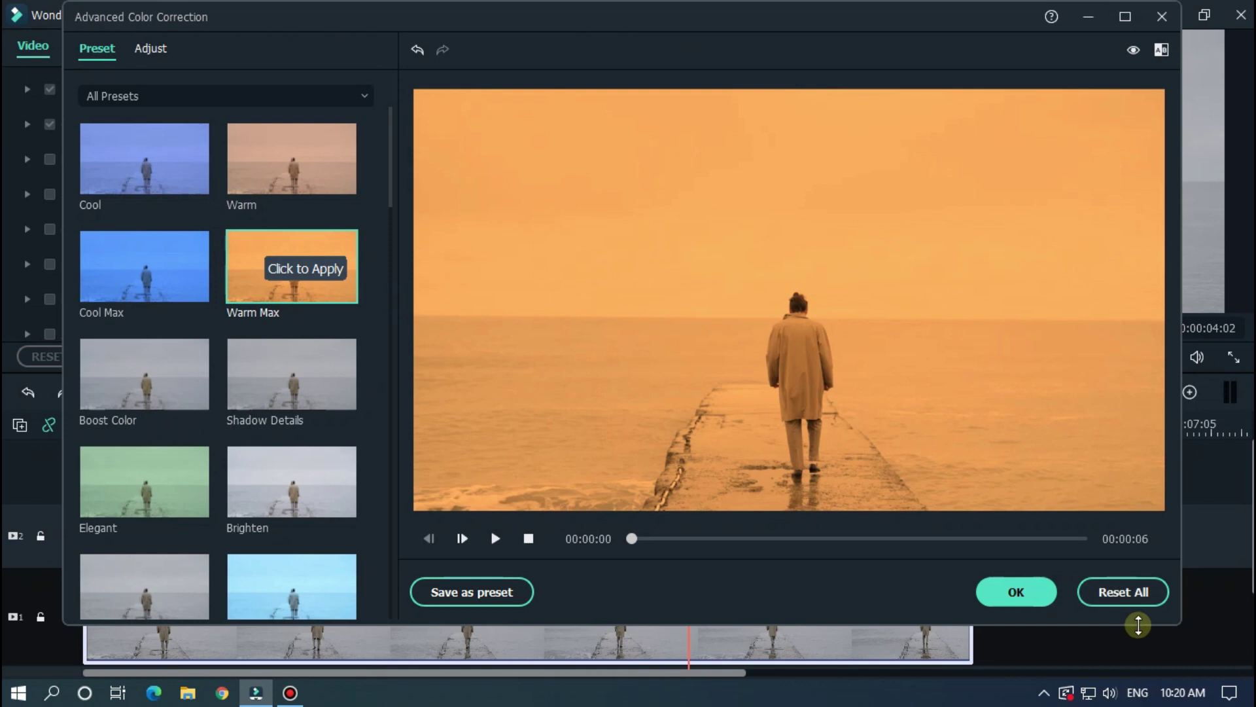
{"action": "left_click", "coordinate": [1016, 591]}
{"action": "left_click", "coordinate": [1070, 567]}
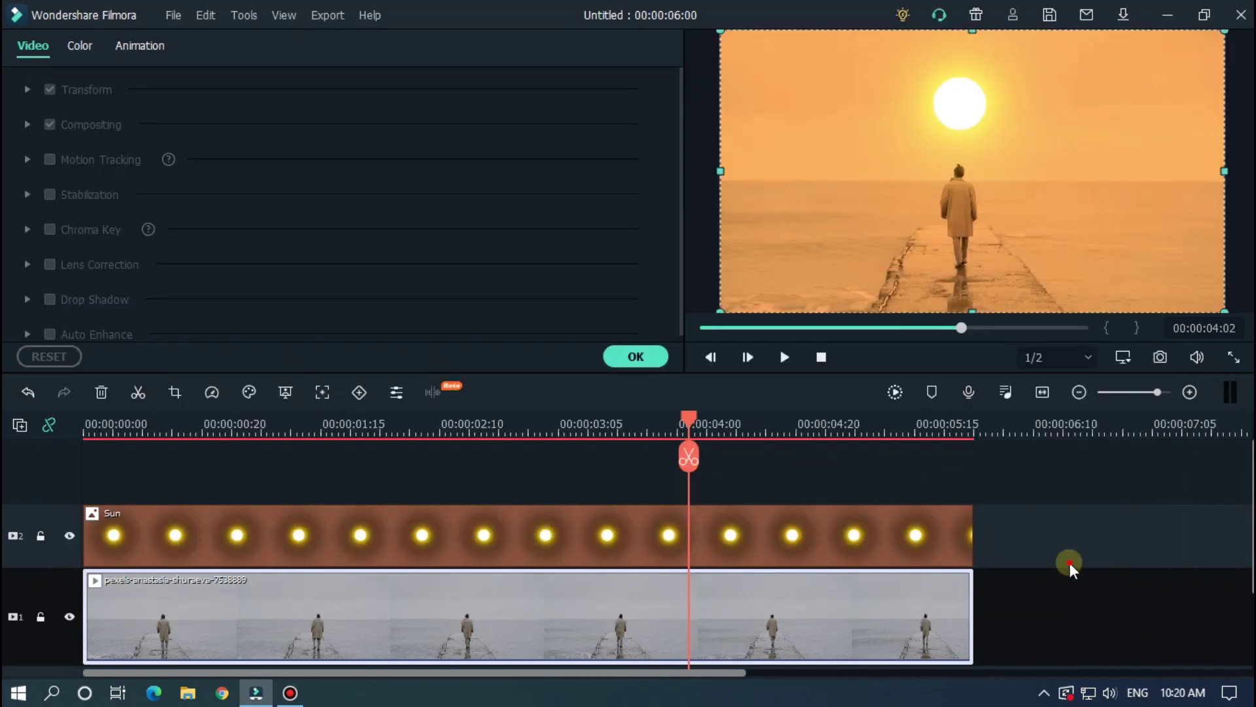
{"action": "left_click_drag", "start_coordinate": [960, 330], "coordinate": [664, 327]}
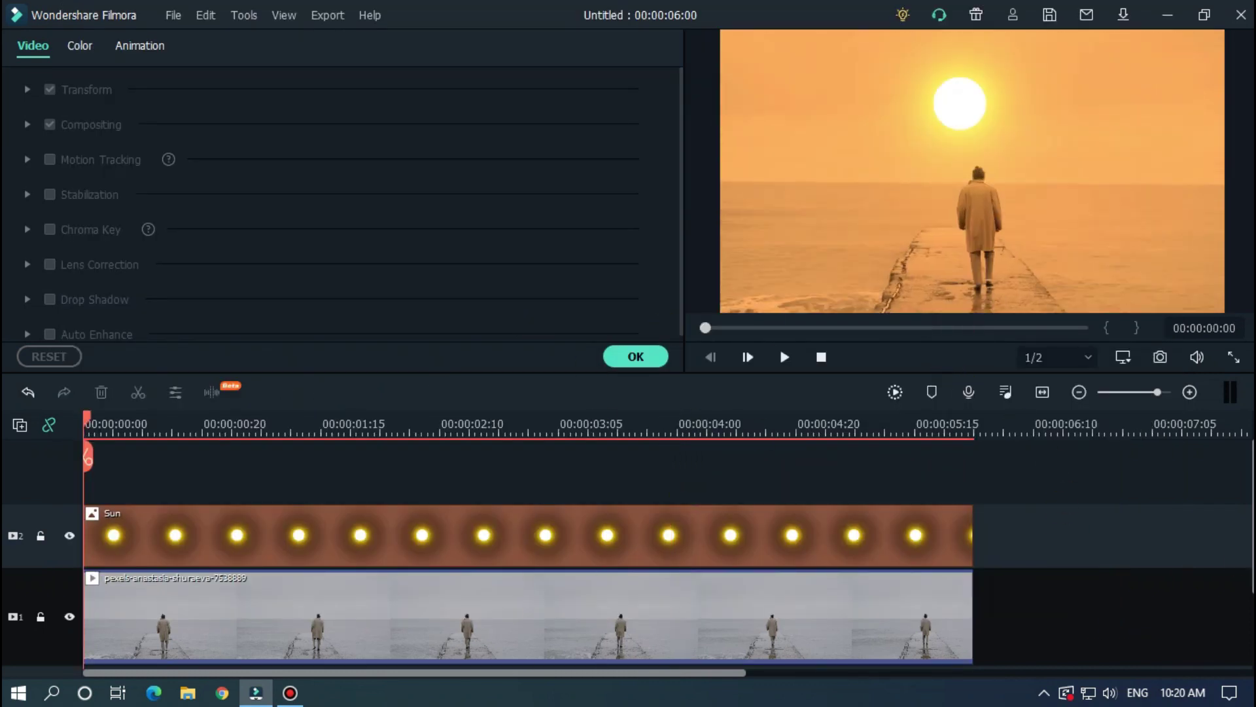
{"action": "key", "text": "space"}
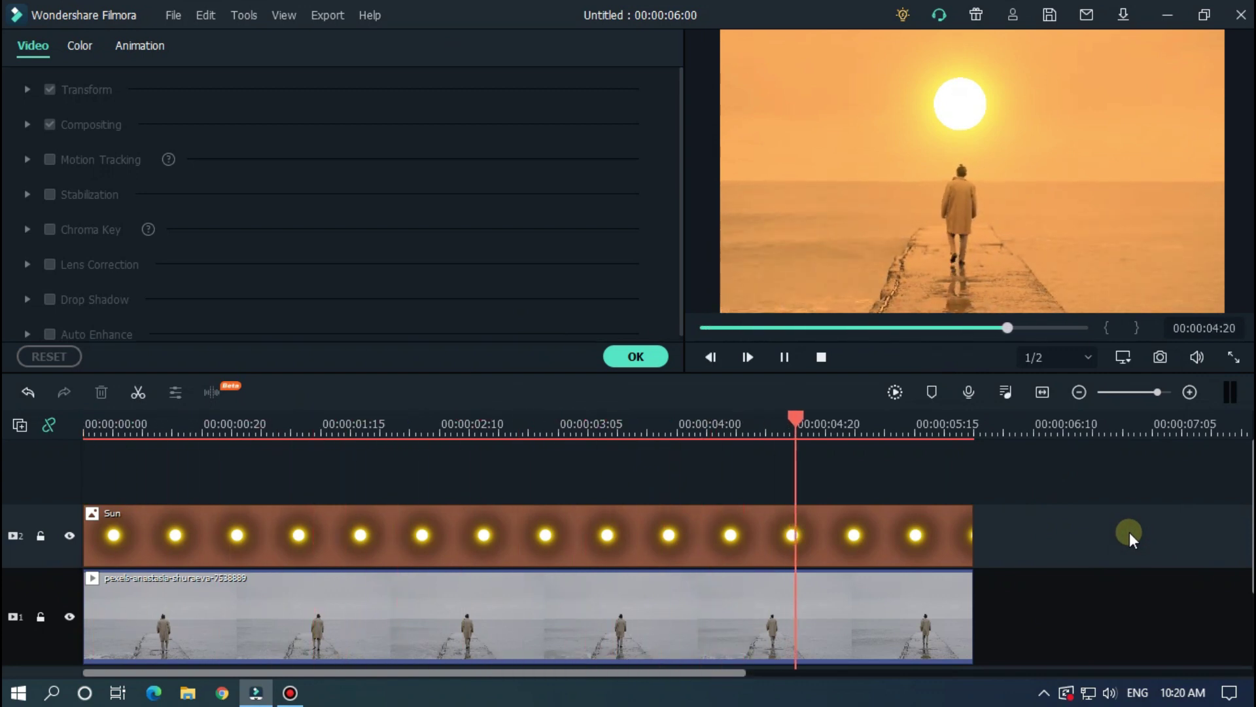
Step: Close the clip settings to return to the media library
{"action": "left_click", "coordinate": [646, 357]}
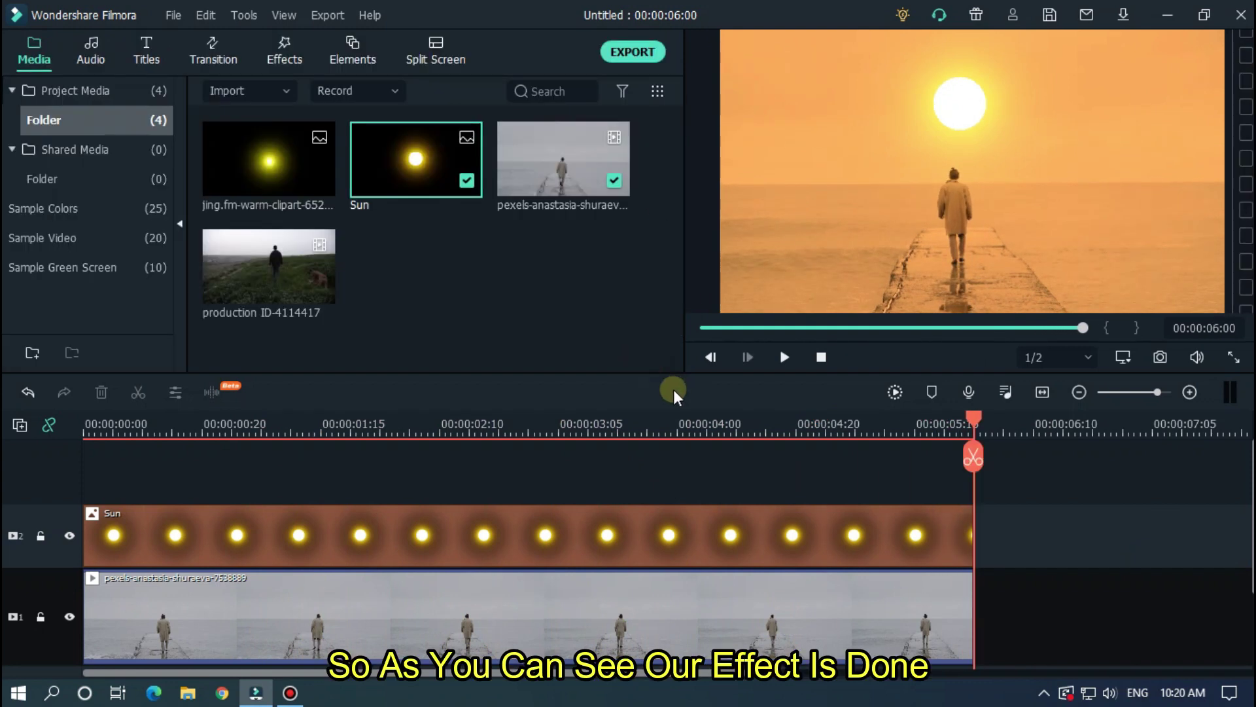